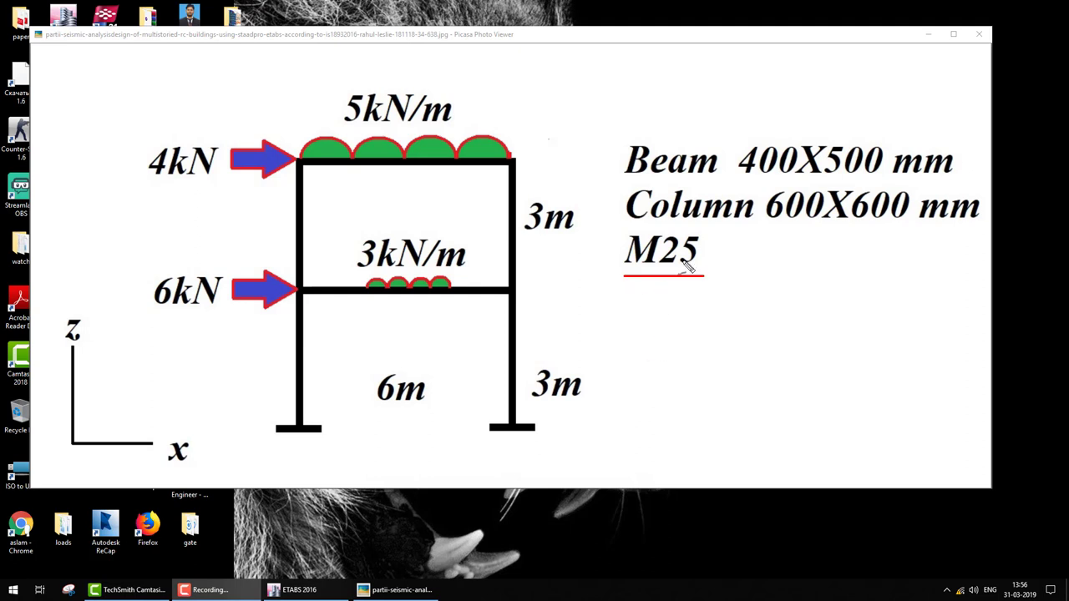
Underline the 600X600 column and 400X500 beam sizes in red, add an x arrow, and tick z
left_click_drag(703, 232, 975, 234)
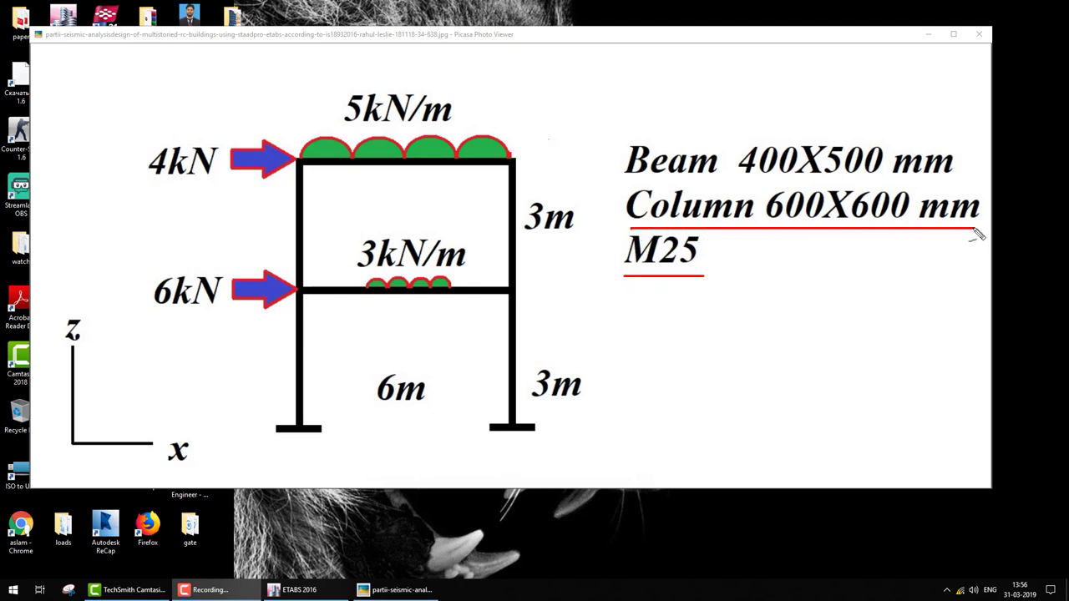
left_click_drag(621, 177, 892, 178)
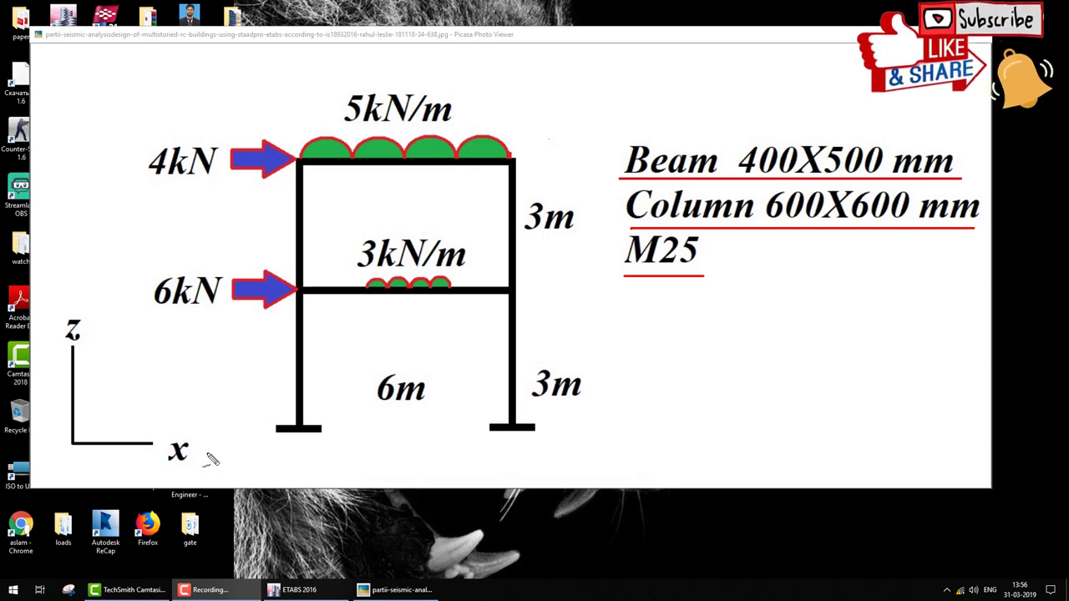
left_click_drag(294, 458, 399, 472)
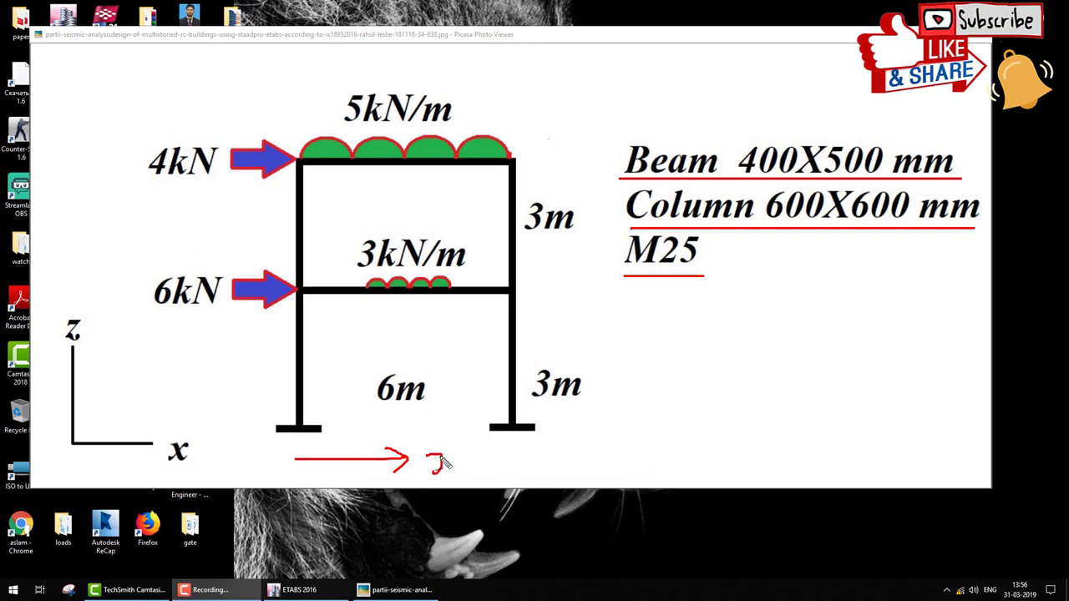
left_click_drag(451, 453, 463, 467)
left_click_drag(84, 337, 117, 338)
Sketch a plan grid of four vertical and three horizontal lines with x and y arrows
left_click_drag(736, 311, 743, 438)
left_click_drag(769, 315, 782, 432)
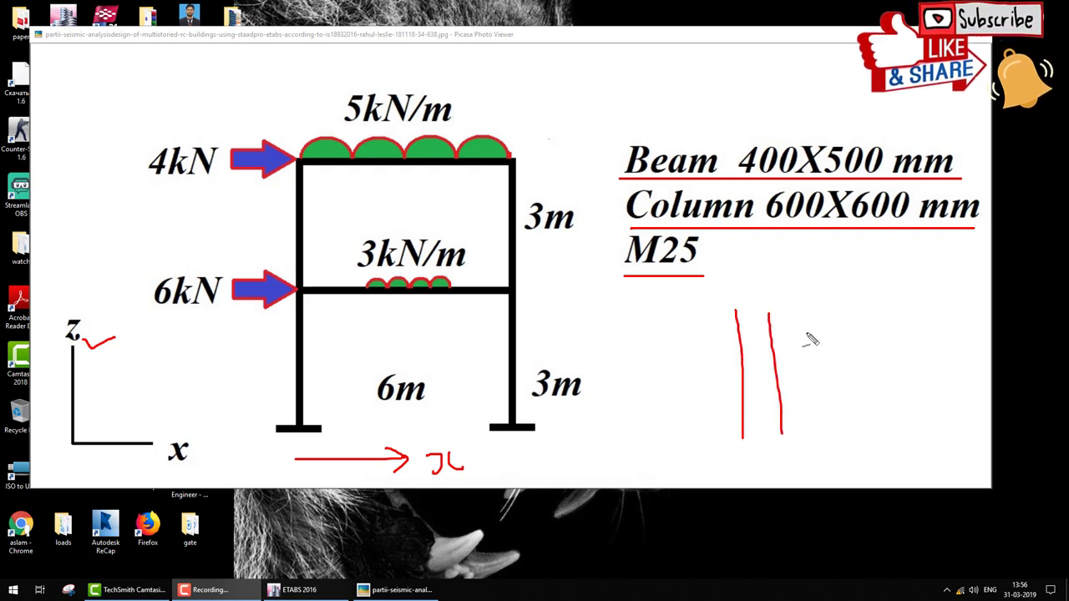
left_click_drag(809, 312, 823, 443)
left_click_drag(857, 310, 881, 434)
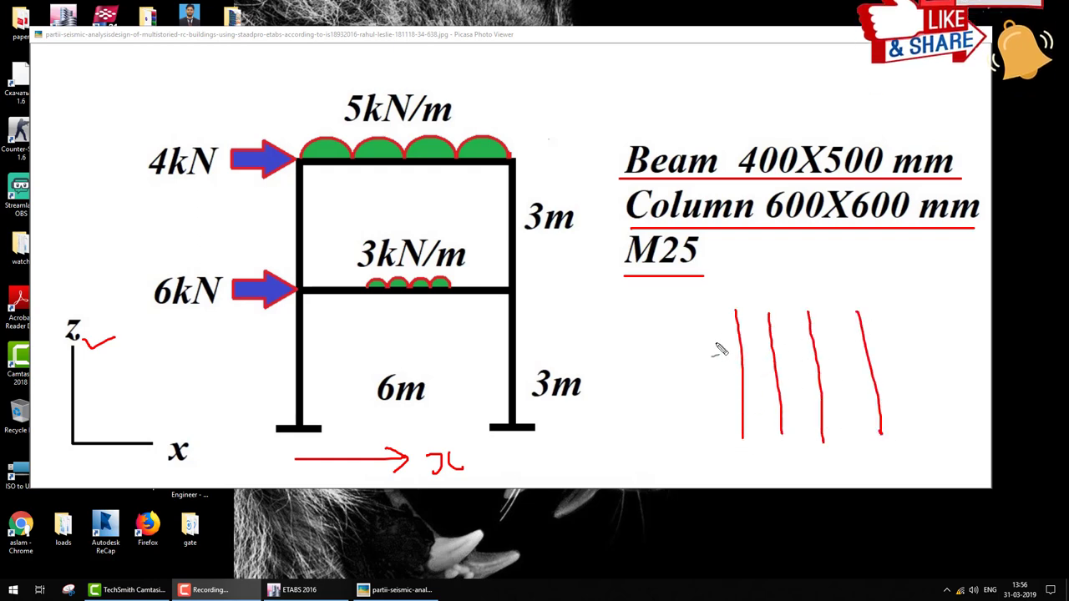
left_click_drag(695, 342, 917, 329)
left_click_drag(695, 386, 942, 372)
left_click_drag(682, 413, 935, 403)
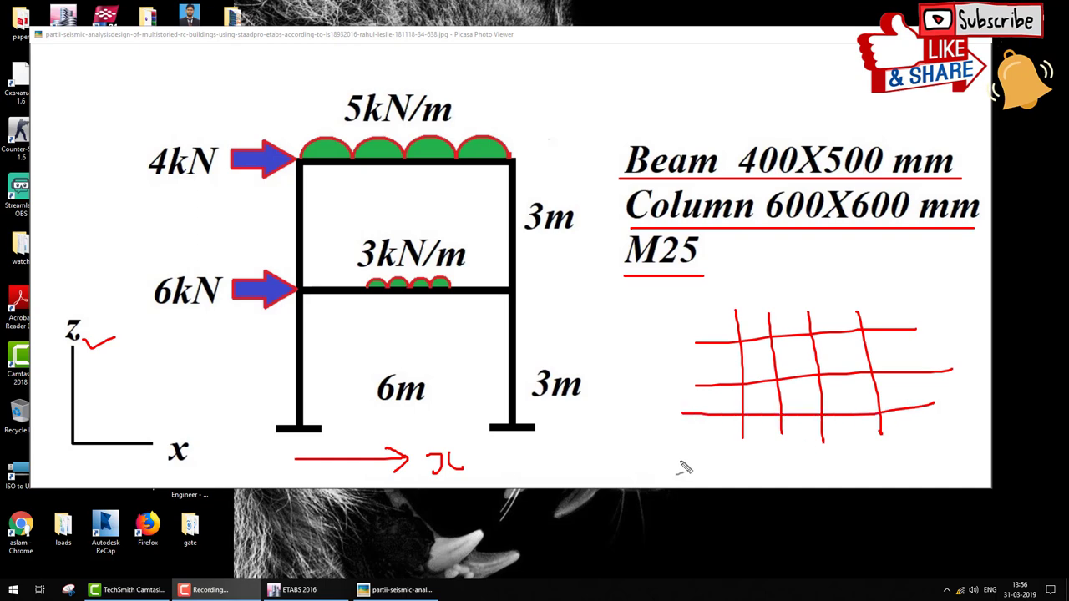
left_click_drag(698, 465, 760, 464)
left_click_drag(747, 455, 755, 474)
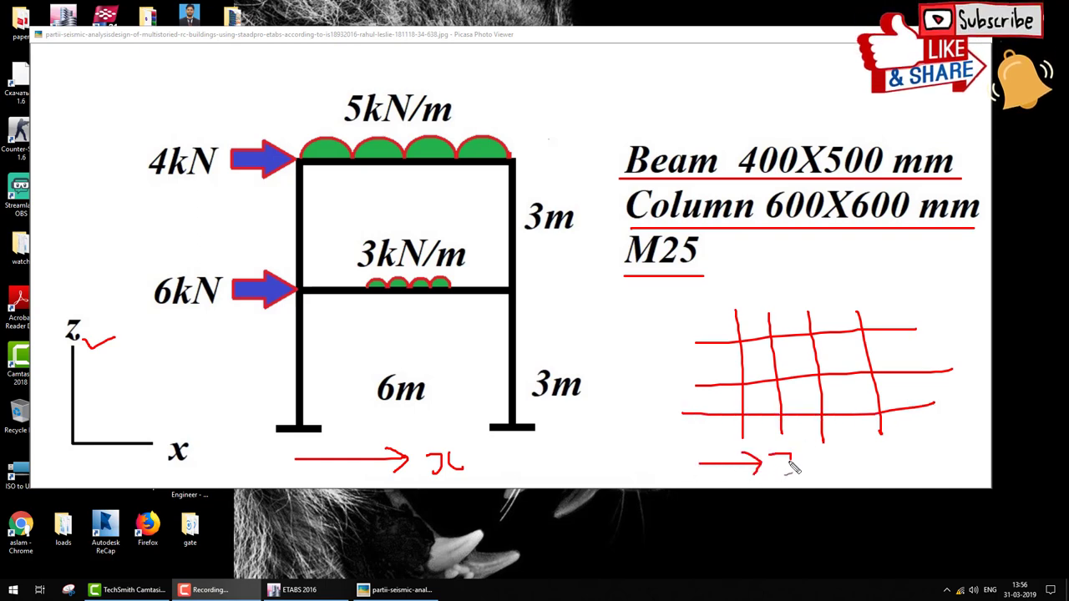
left_click_drag(669, 393, 664, 439)
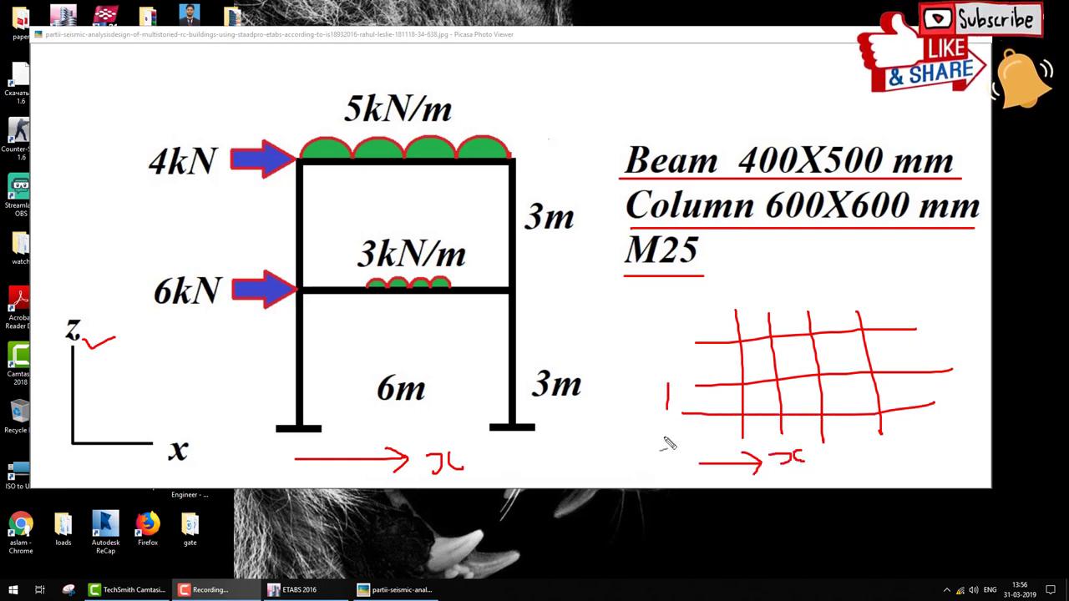
mouse_move(638, 333)
left_mouse_down()
mouse_move(660, 335)
mouse_move(647, 368)
left_mouse_up()
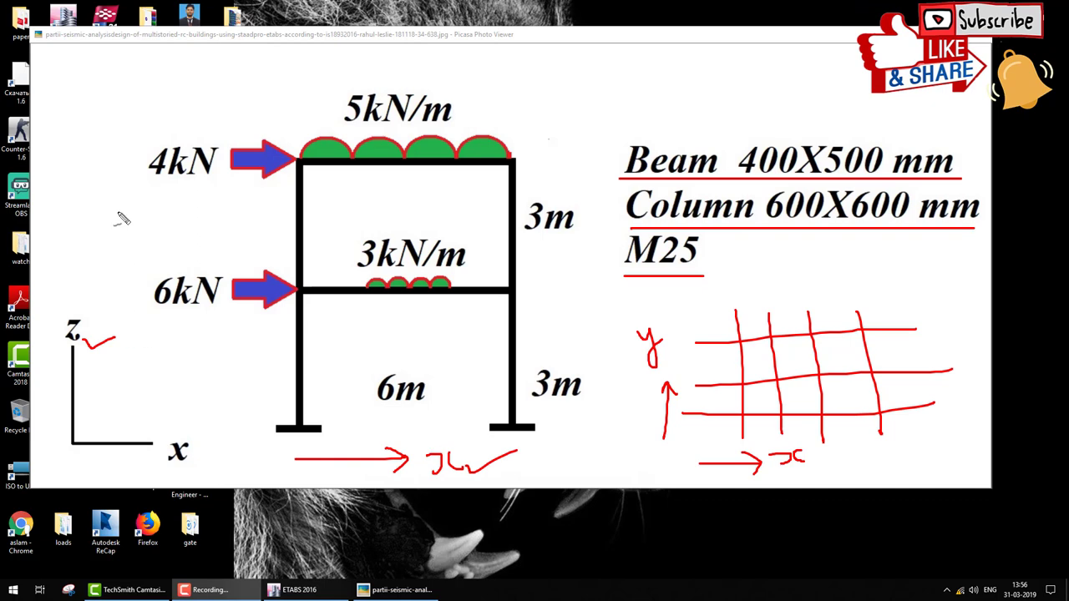
Add a z arrow, mark columns, 6m span and 3m storey in green, then clear all markings
mouse_move(100, 249)
left_mouse_down()
mouse_move(122, 198)
mouse_move(150, 249)
left_mouse_up()
left_click_drag(122, 201, 120, 281)
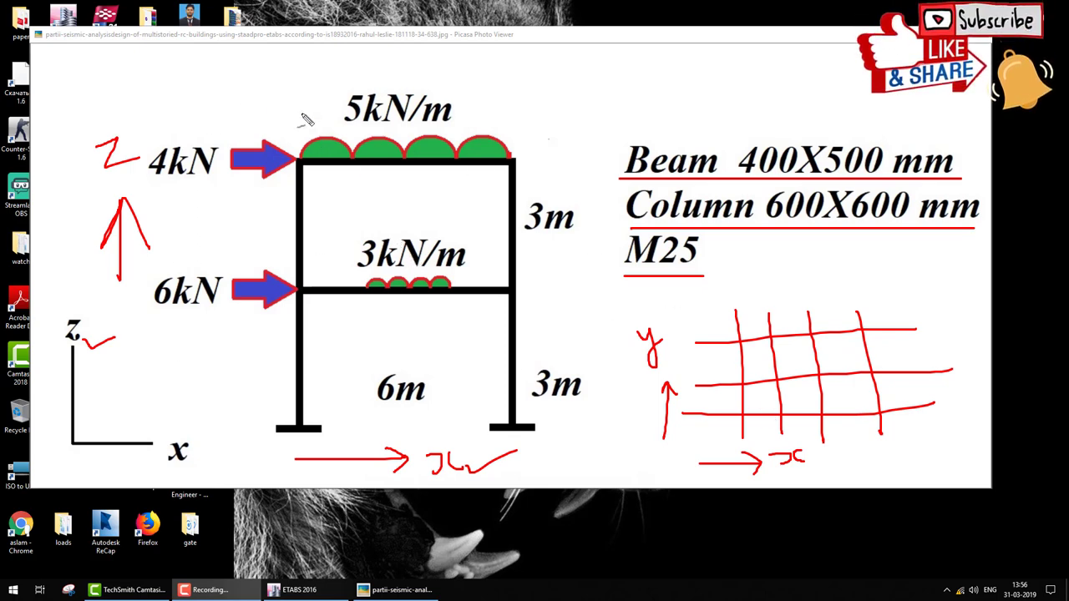
left_click_drag(298, 67, 287, 522)
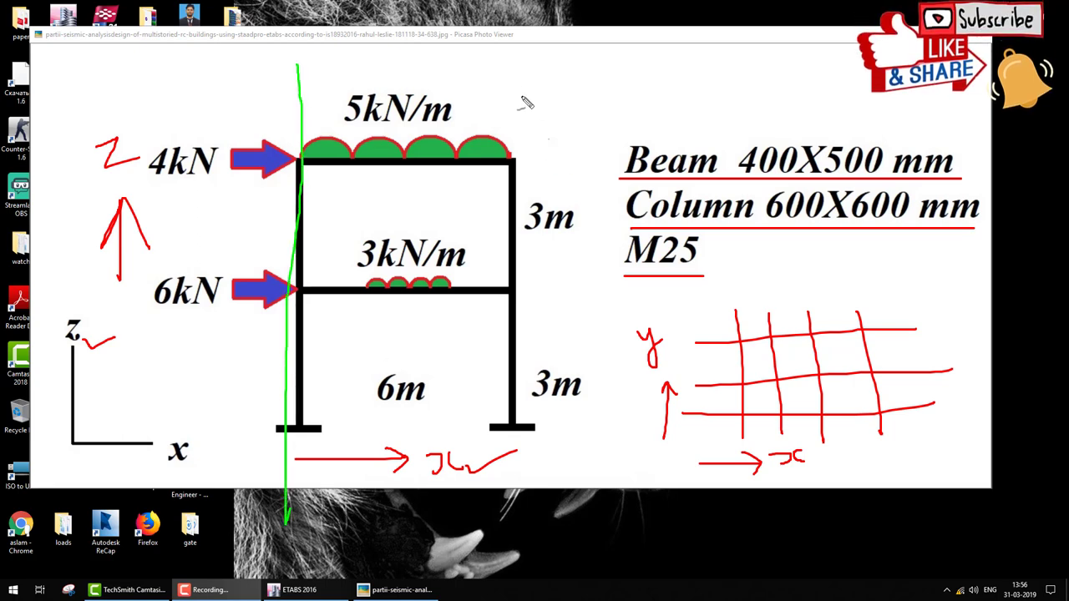
left_click_drag(515, 51, 515, 132)
left_click_drag(518, 219, 501, 478)
left_click_drag(339, 339, 298, 370)
mouse_move(298, 369)
left_mouse_down()
mouse_move(359, 369)
mouse_move(336, 395)
left_mouse_up()
left_click_drag(429, 373, 518, 373)
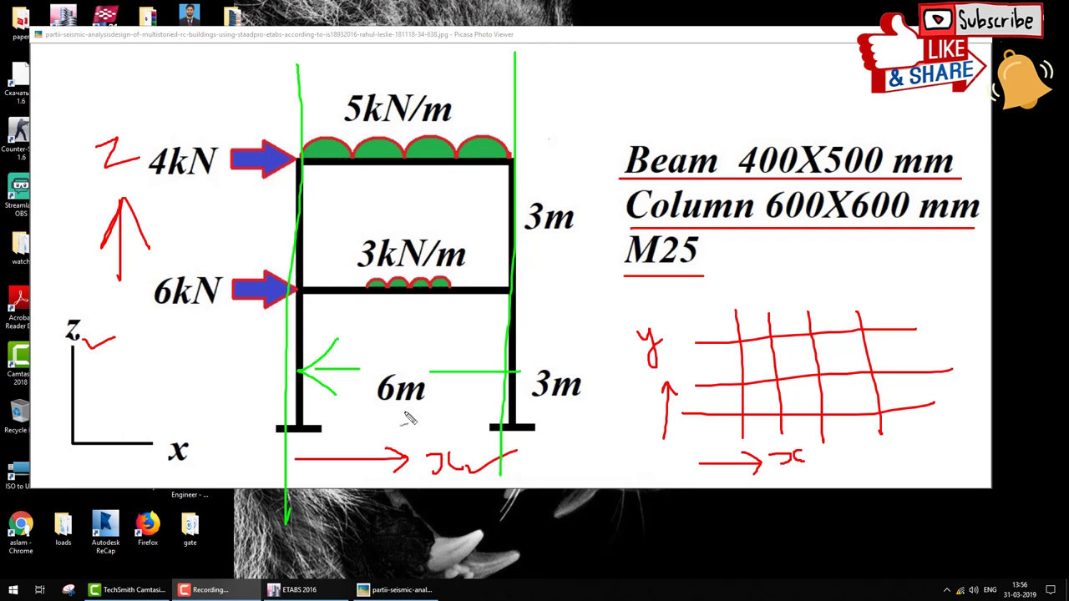
mouse_move(406, 415)
left_mouse_down()
mouse_move(373, 411)
mouse_move(443, 411)
left_mouse_up()
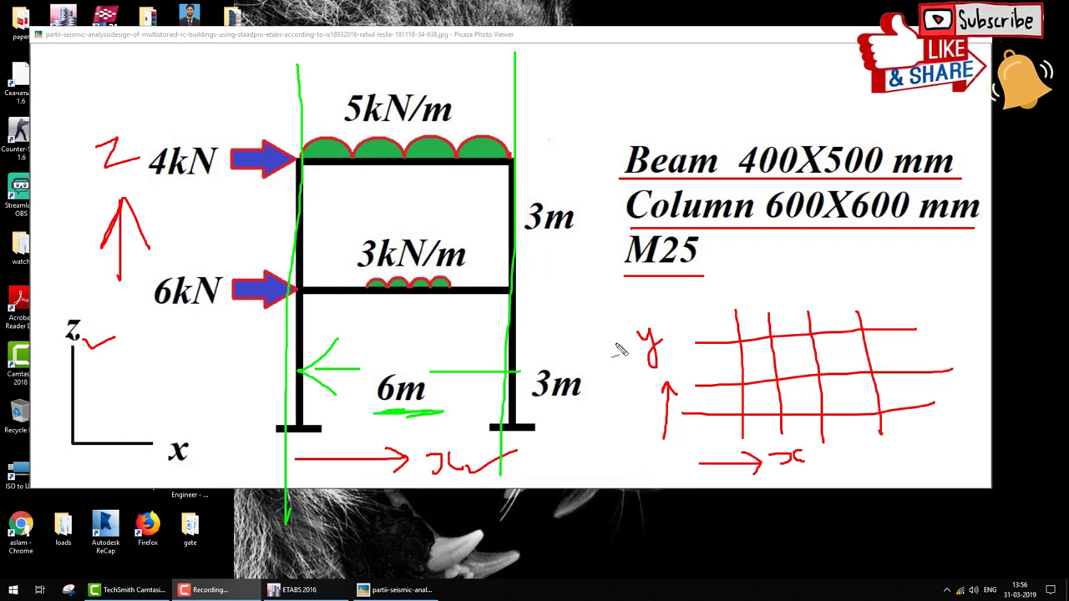
mouse_move(542, 410)
left_mouse_down()
mouse_move(626, 406)
mouse_move(664, 369)
left_mouse_up()
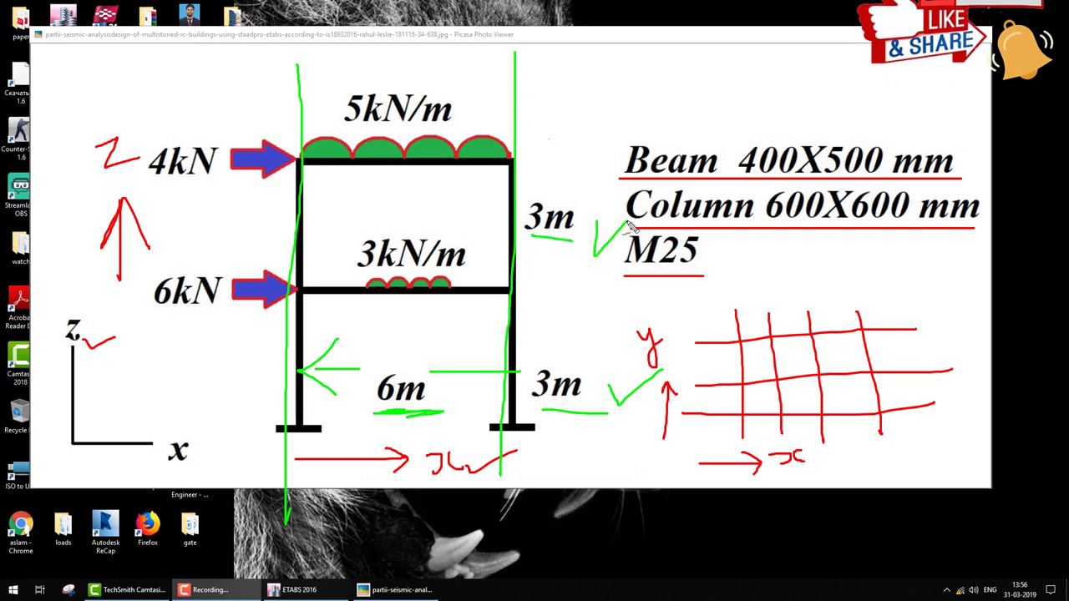
key("Escape")
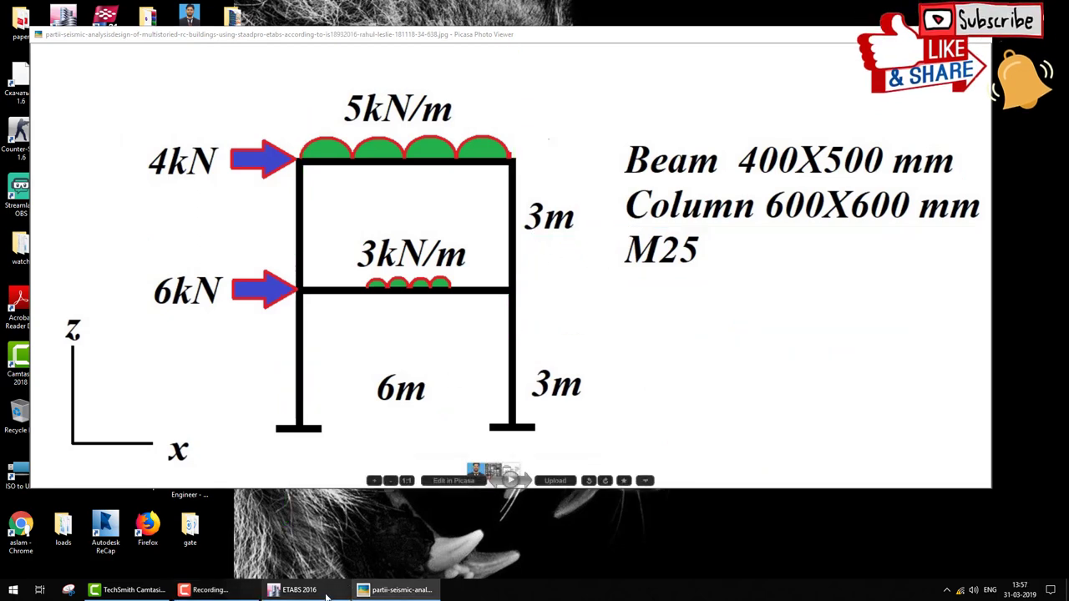
Start a new ETABS model with the built-in Metric SI initialization settings
left_click(330, 589)
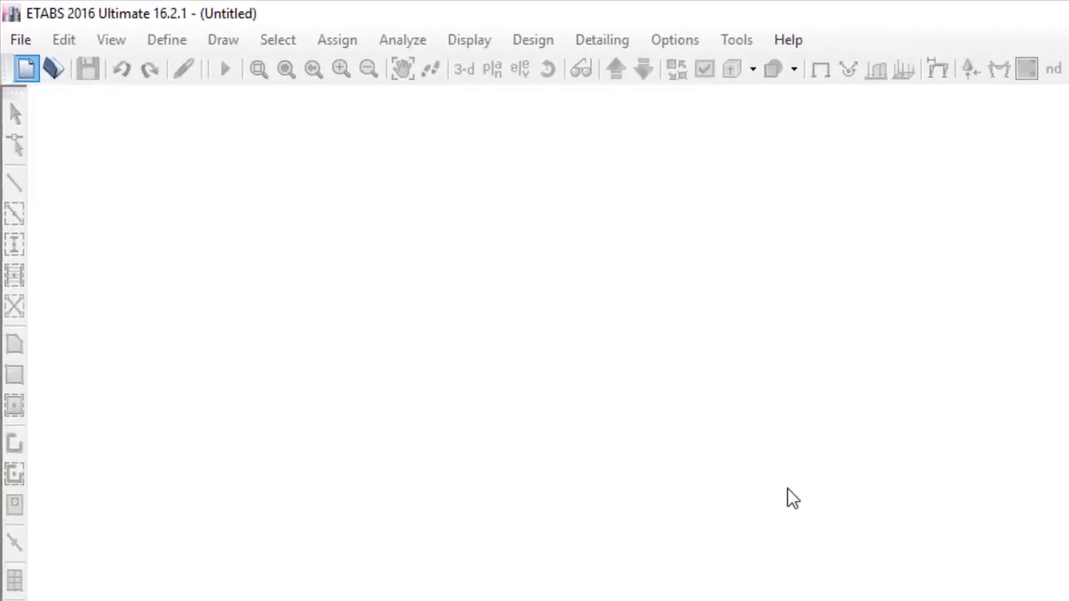
key("ctrl+n")
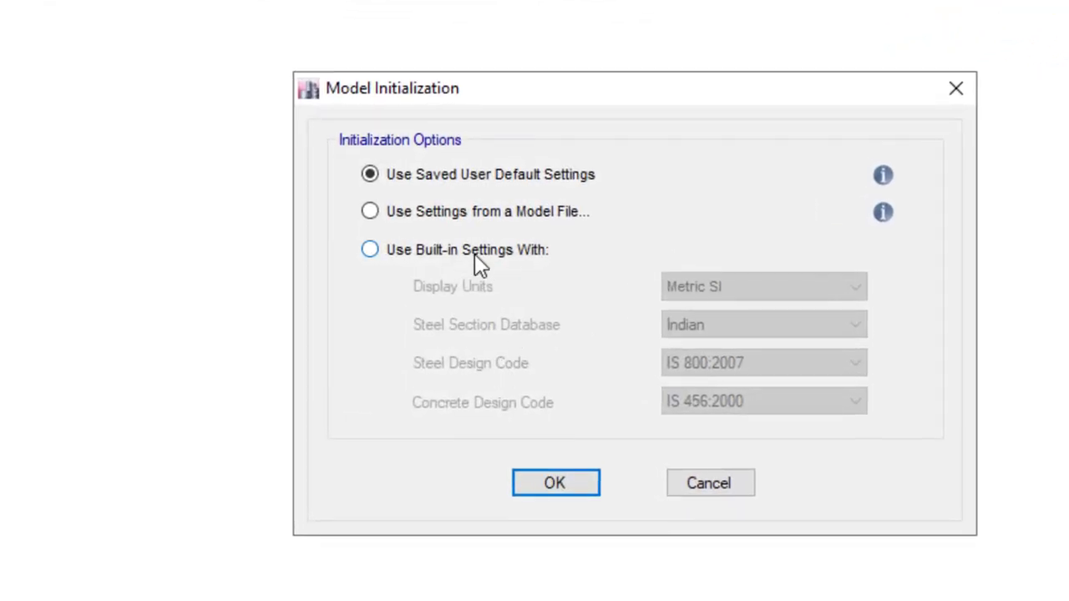
left_click(472, 252)
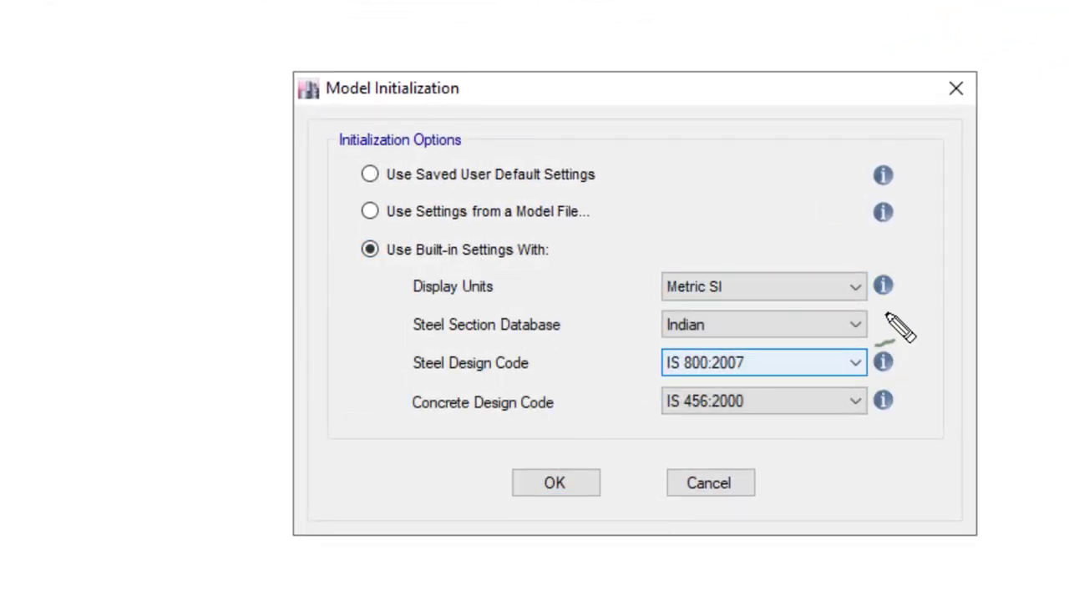
left_click_drag(883, 287, 1009, 241)
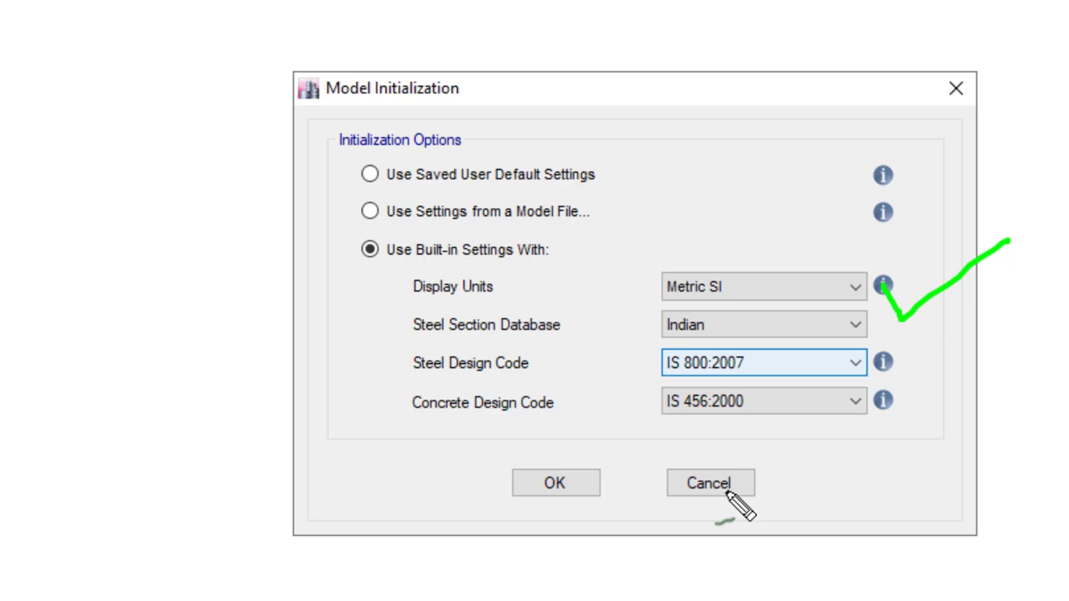
left_click(555, 483)
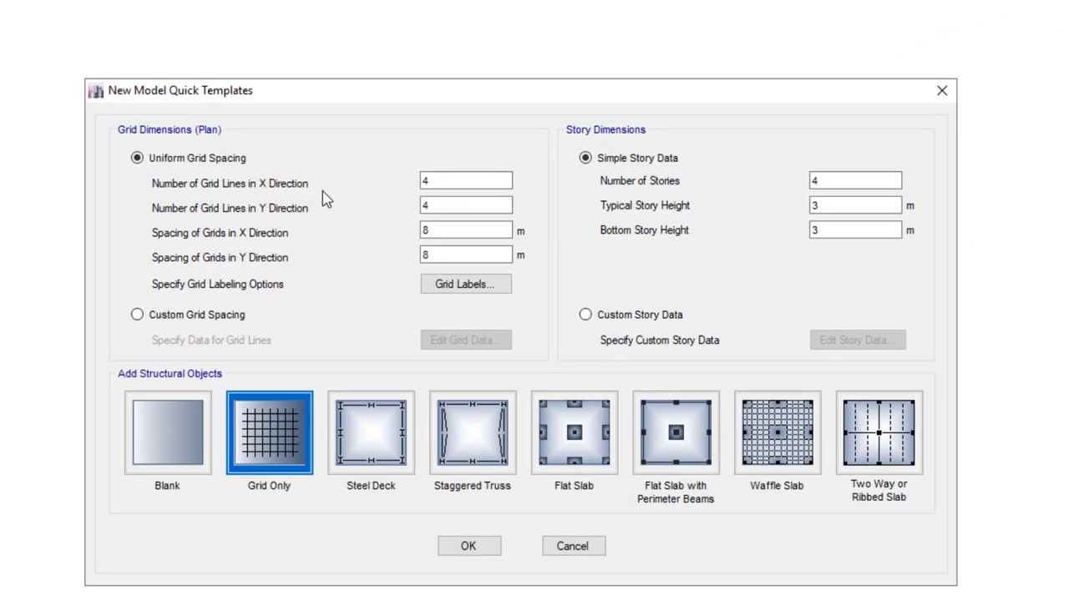
Create a grid-only model with two X grid lines 6 m apart and two 3 m storeys
left_click(473, 184)
left_click_drag(473, 183, 310, 187)
type("2")
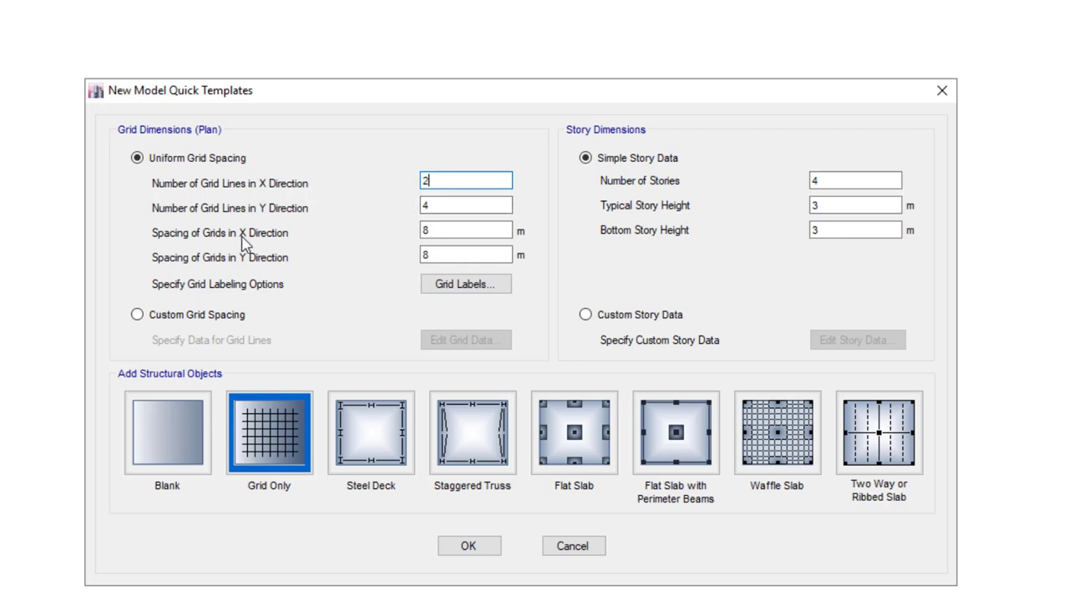
left_click_drag(499, 235, 366, 238)
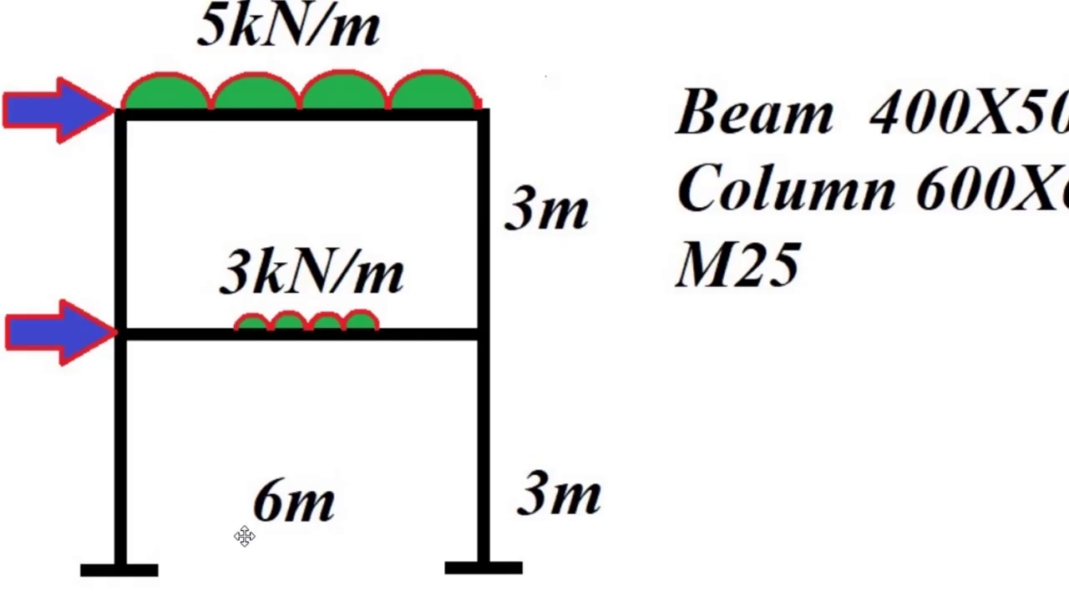
left_click_drag(242, 553, 316, 548)
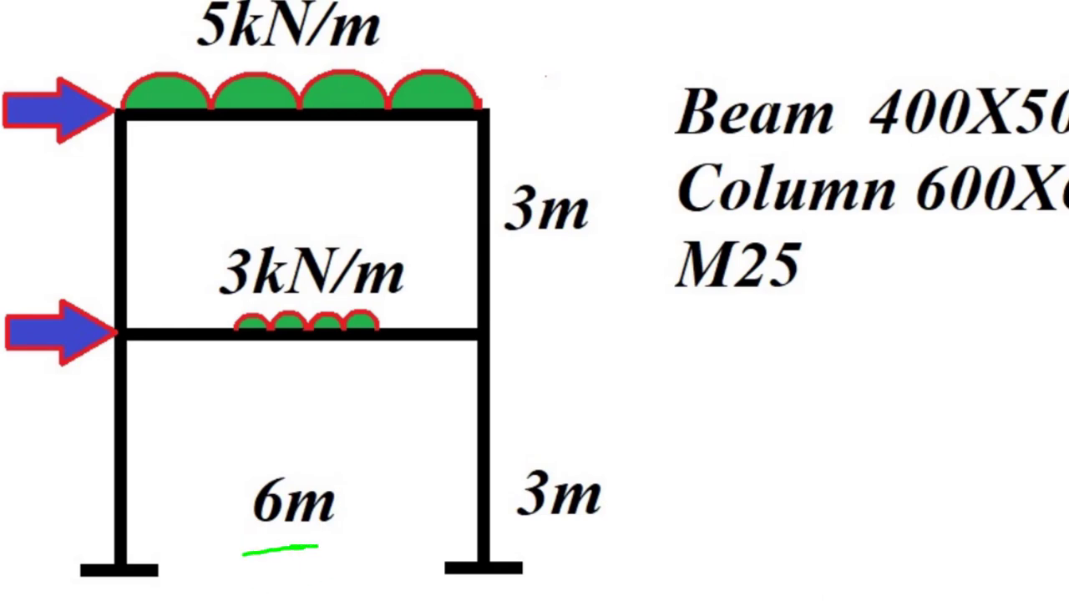
key("ctrl+z")
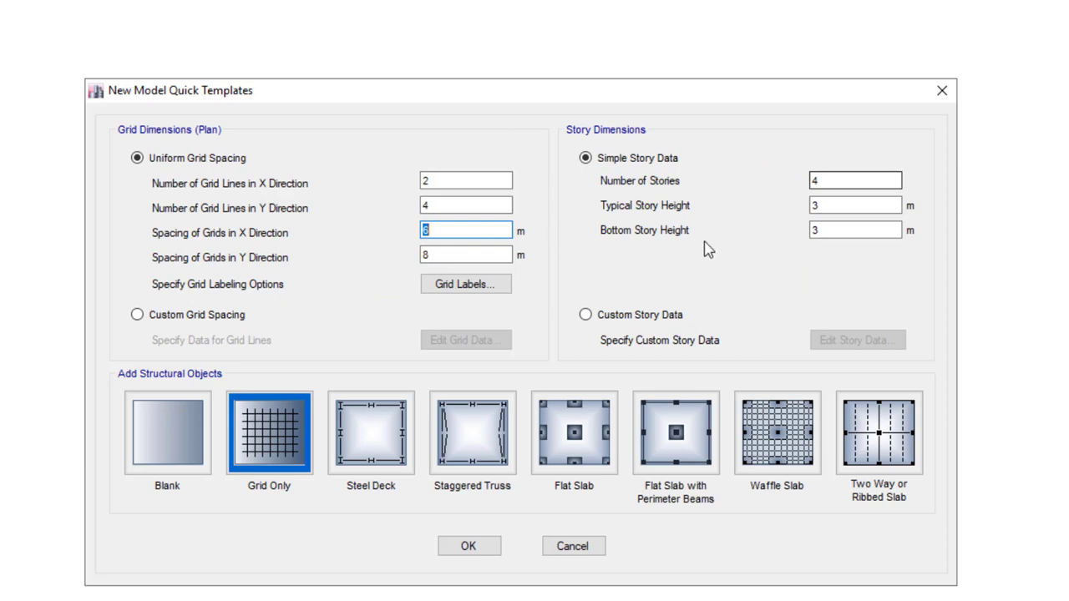
left_click_drag(773, 158, 766, 278)
mouse_move(735, 318)
left_mouse_down()
mouse_move(733, 363)
mouse_move(808, 357)
left_mouse_up()
left_click_drag(835, 180, 749, 185)
type("2")
key("Tab")
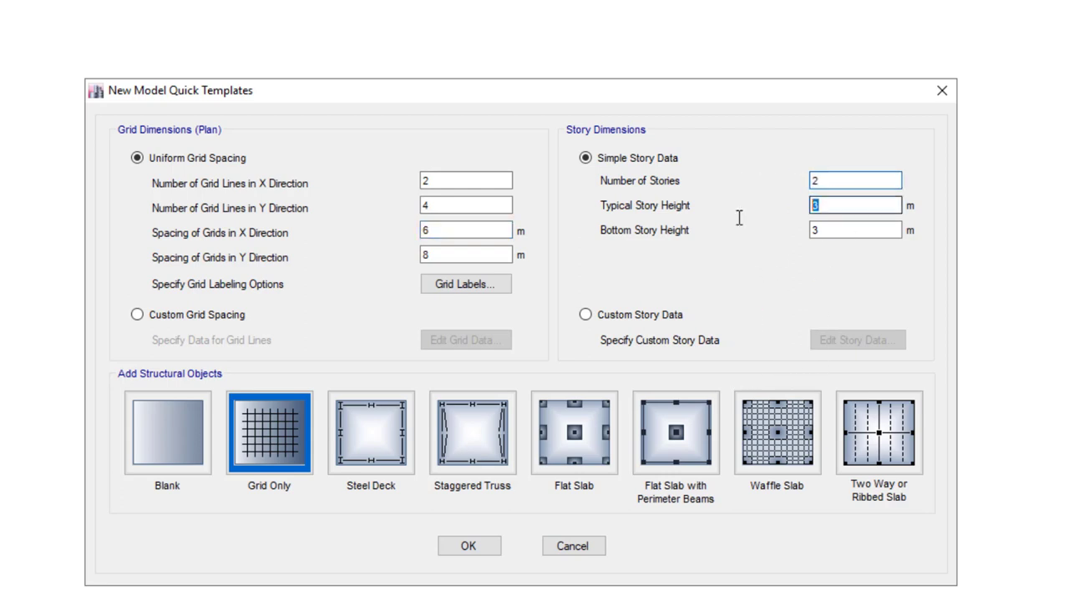
key("Tab")
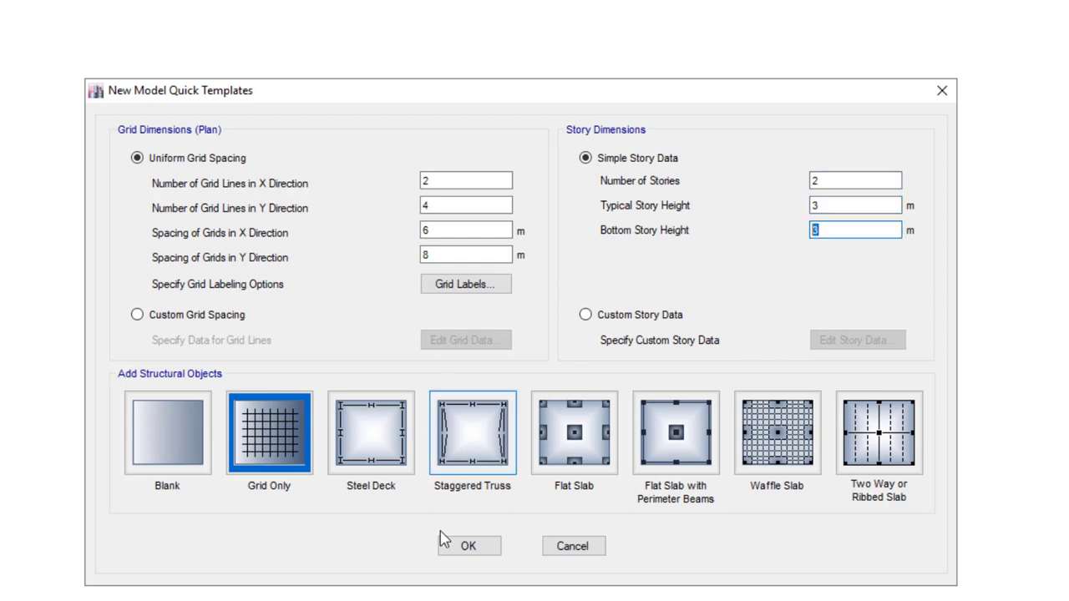
left_click(443, 543)
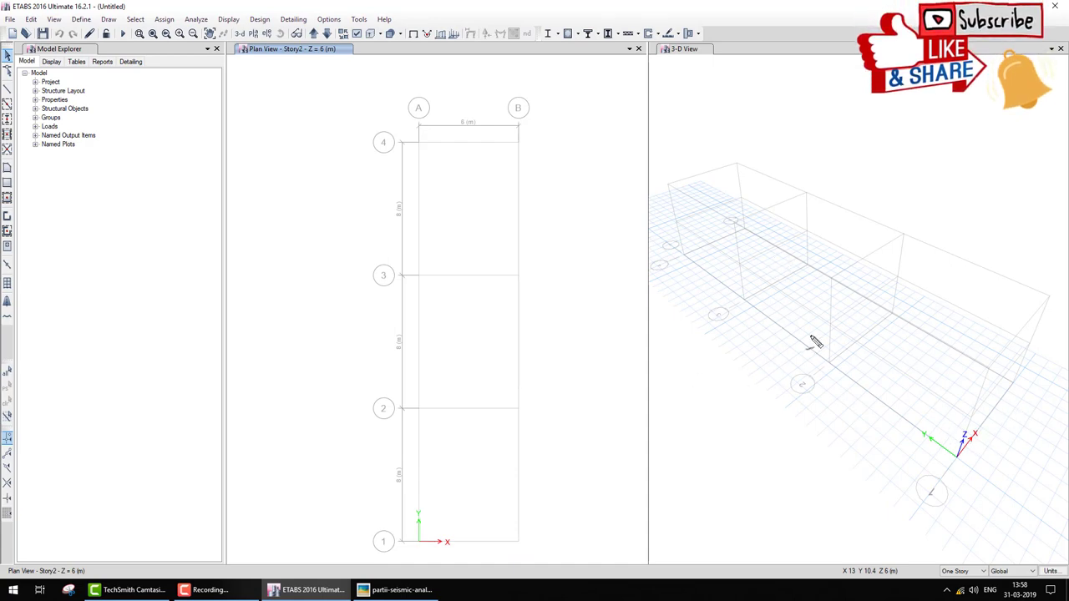
mouse_move(685, 260)
left_mouse_down()
mouse_move(695, 185)
mouse_move(746, 232)
left_mouse_up()
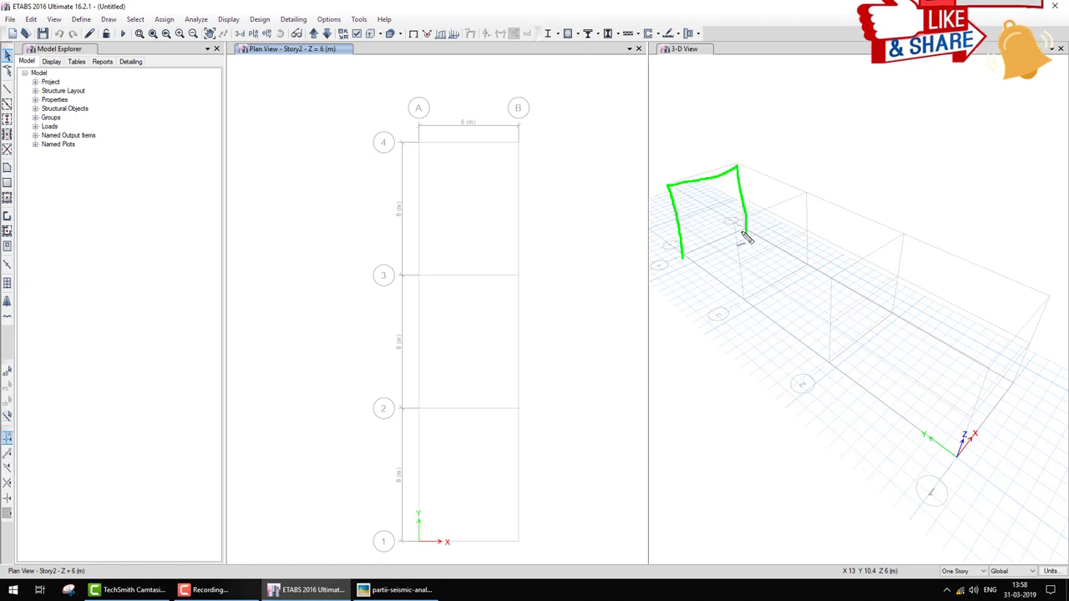
left_click_drag(679, 224, 712, 209)
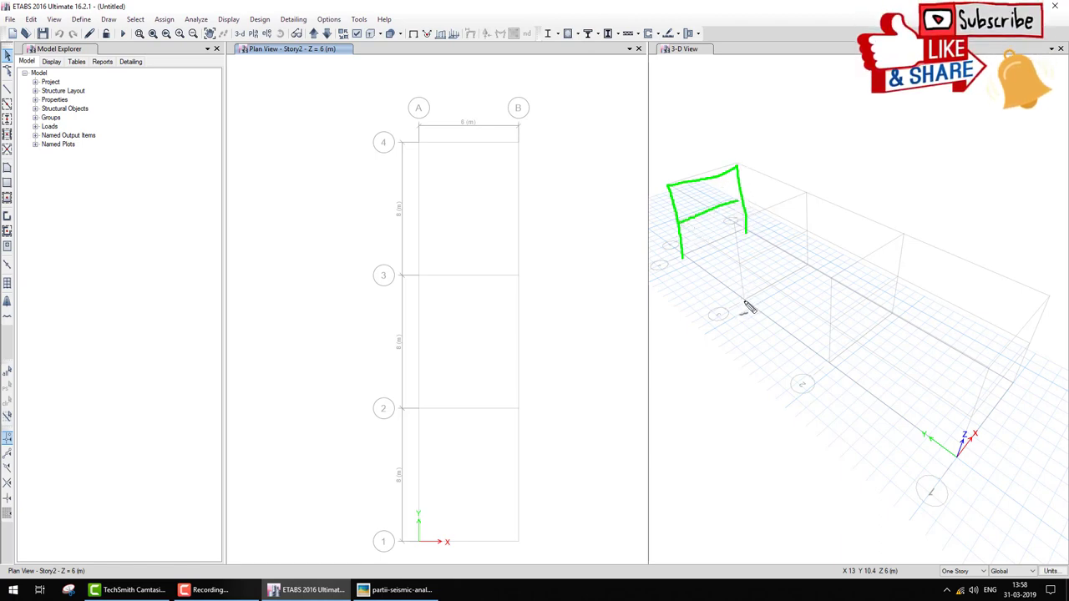
mouse_move(770, 213)
left_mouse_down()
mouse_move(804, 224)
mouse_move(810, 269)
left_mouse_up()
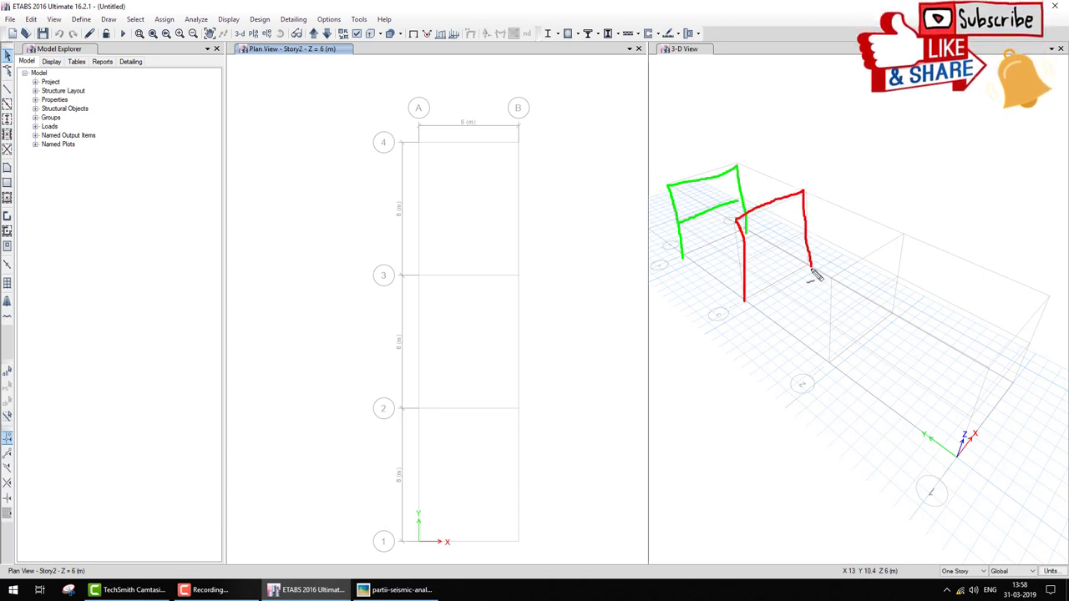
left_click_drag(859, 296, 896, 283)
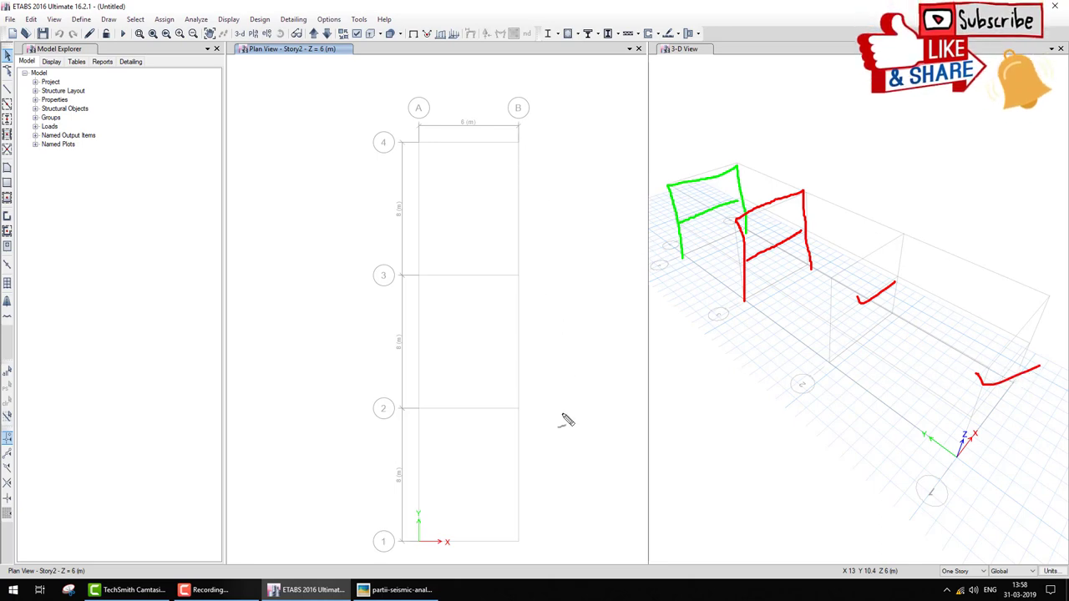
mouse_move(416, 531)
left_mouse_down()
mouse_move(443, 518)
mouse_move(422, 523)
mouse_move(432, 529)
left_mouse_up()
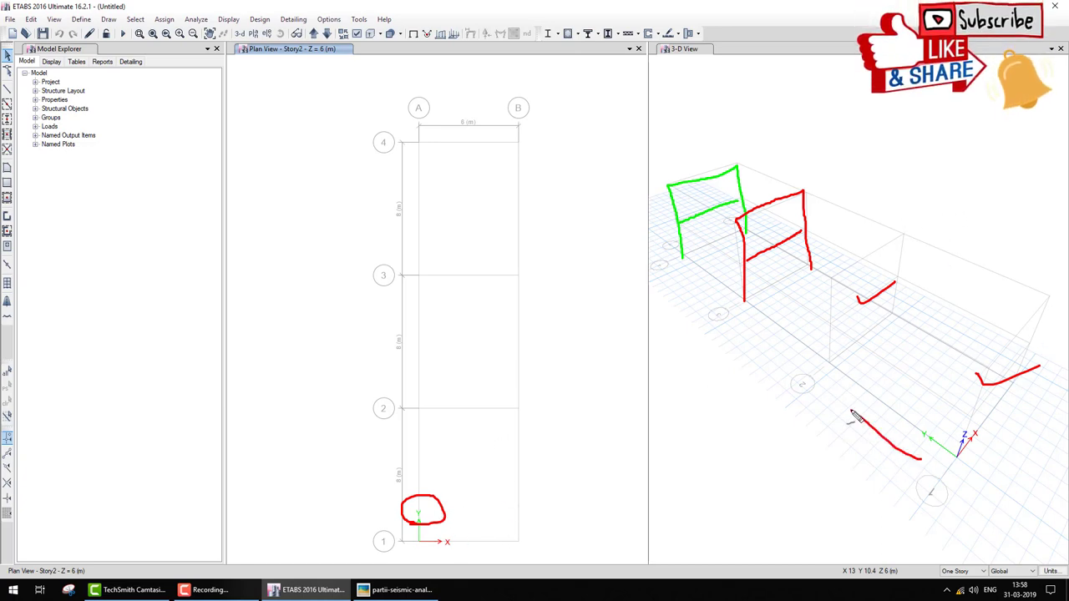
mouse_move(802, 391)
left_mouse_down()
mouse_move(814, 446)
mouse_move(840, 392)
mouse_move(822, 393)
left_mouse_up()
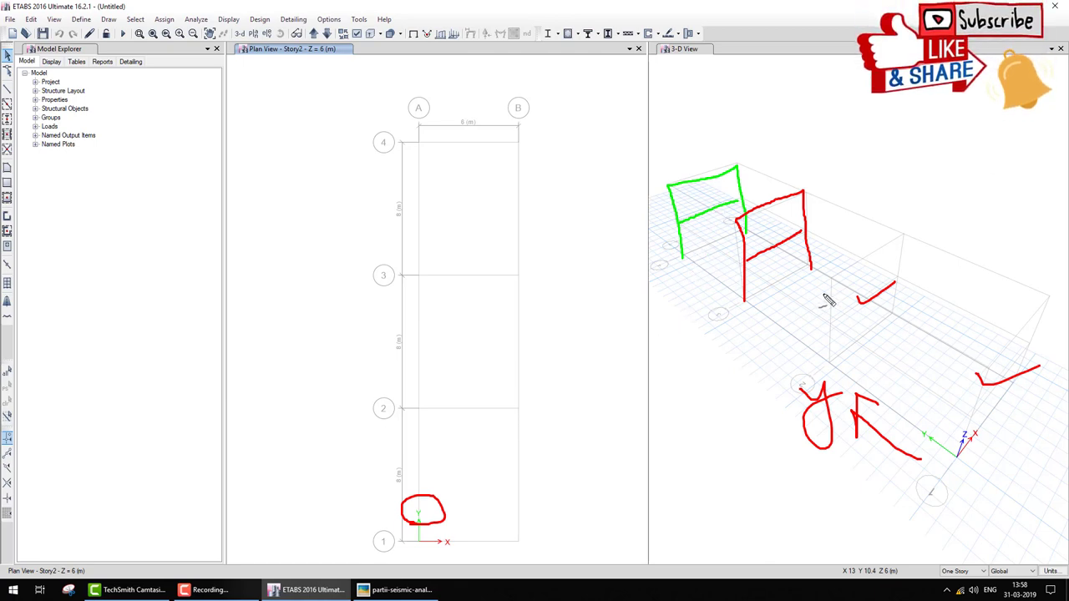
Check the frame diagram and underline its M25 concrete grade
key("Escape")
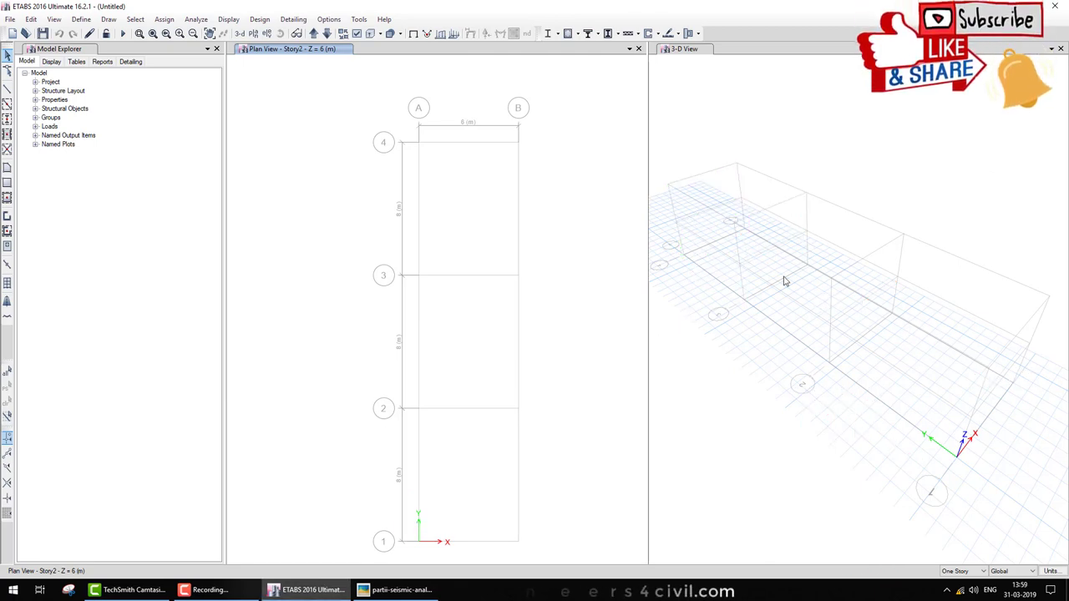
key("alt+Tab")
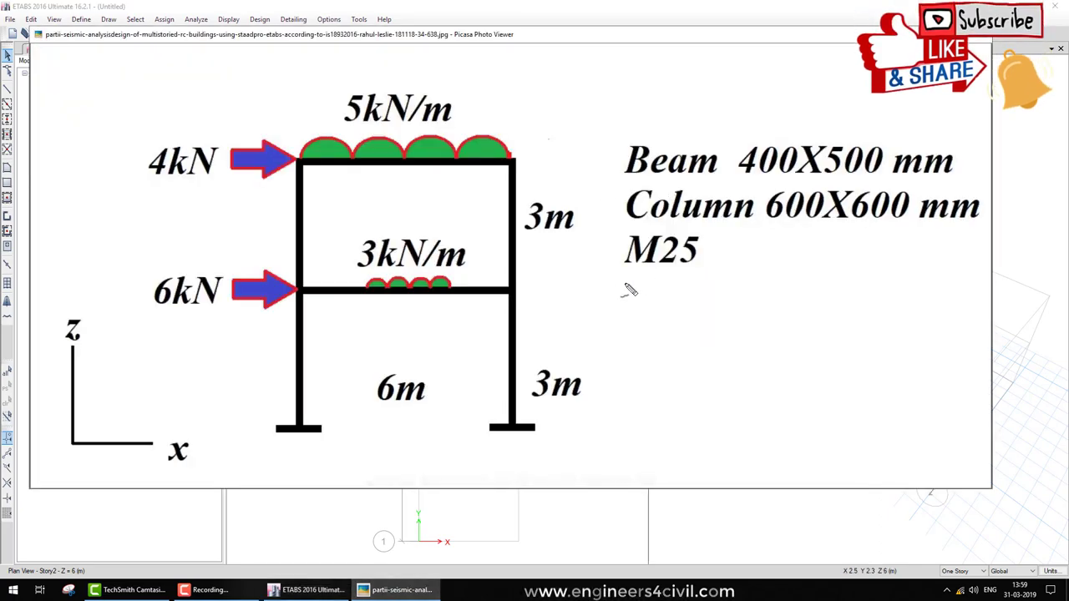
left_click_drag(620, 289, 710, 286)
key("alt+Tab")
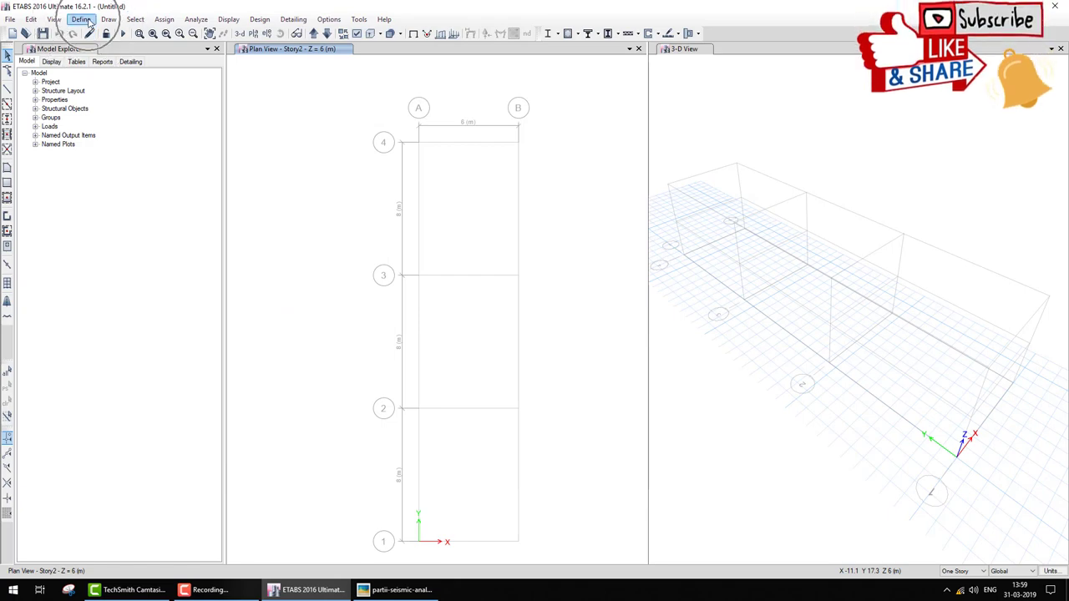
Start a new Indian-region concrete material, discarding the M30 grade picked by mistake
left_click(87, 21)
left_click(108, 32)
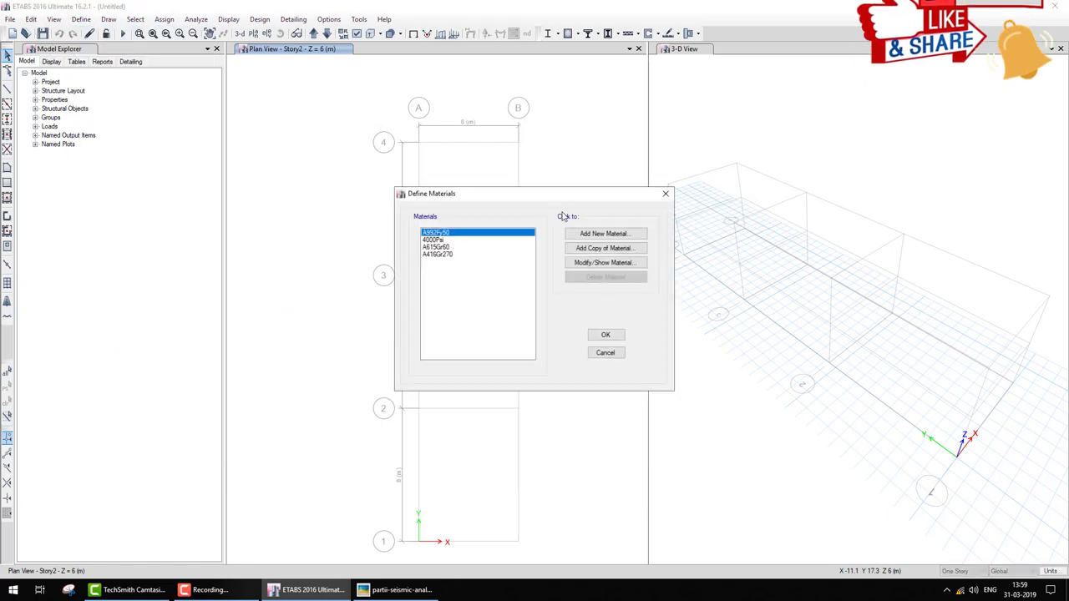
left_click(606, 238)
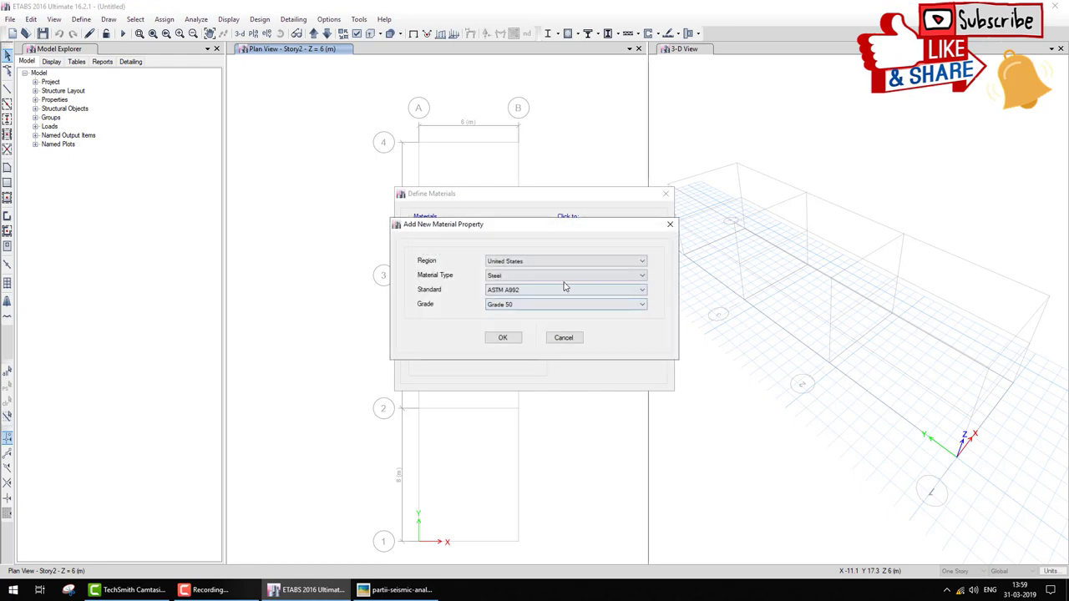
left_click(501, 262)
left_click(497, 286)
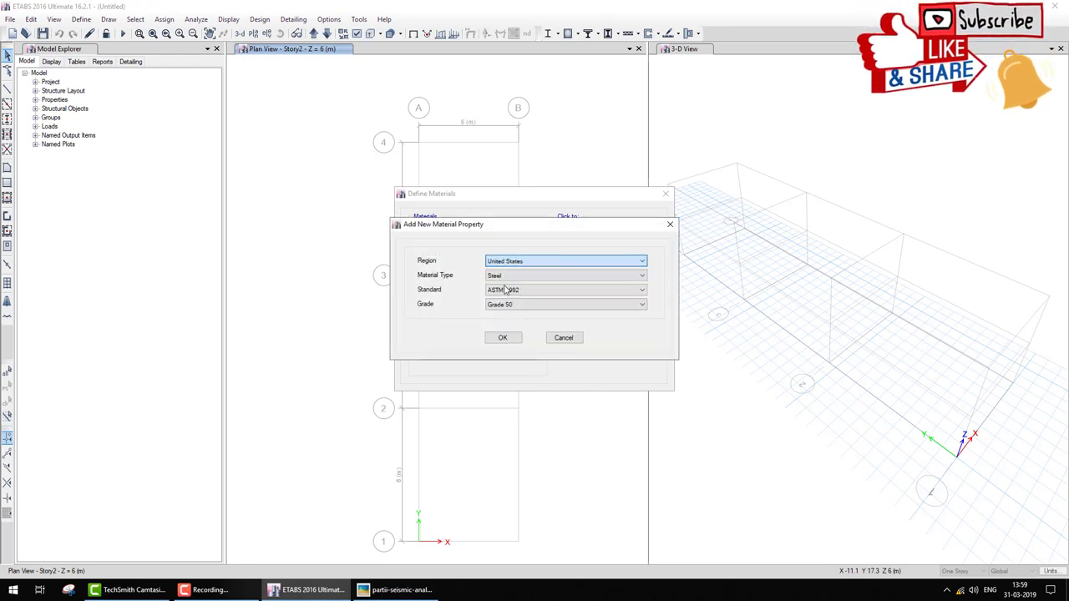
left_click(508, 277)
left_click(505, 294)
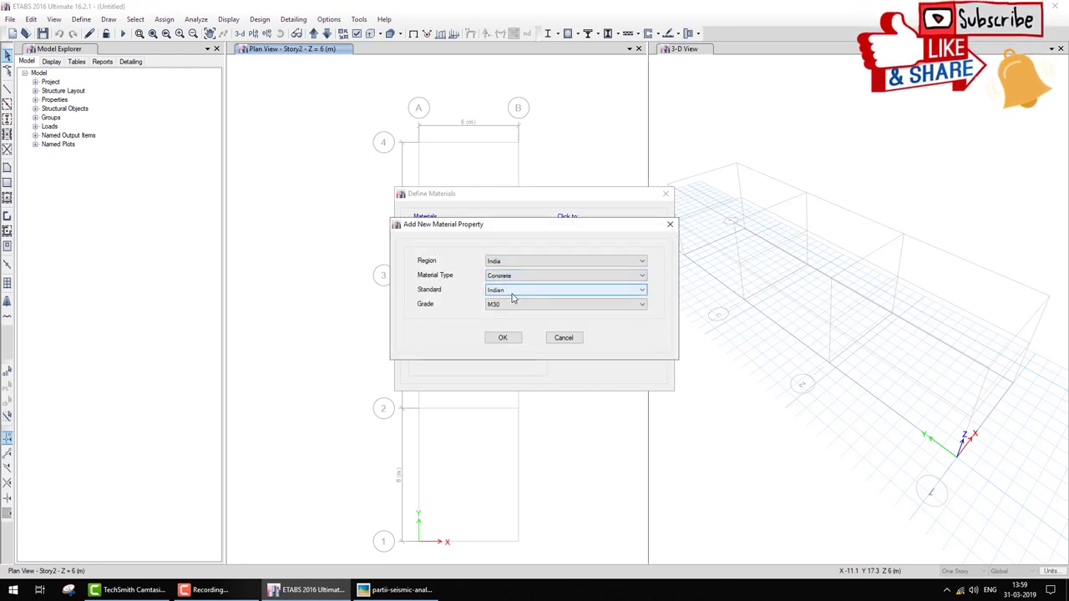
left_click(513, 308)
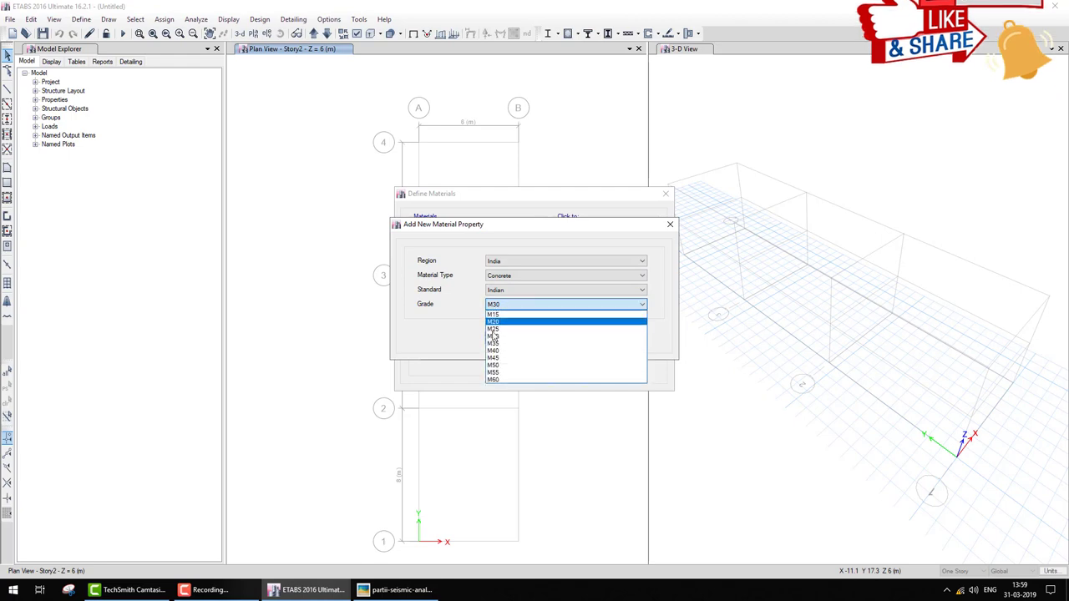
left_click(502, 339)
left_click(502, 337)
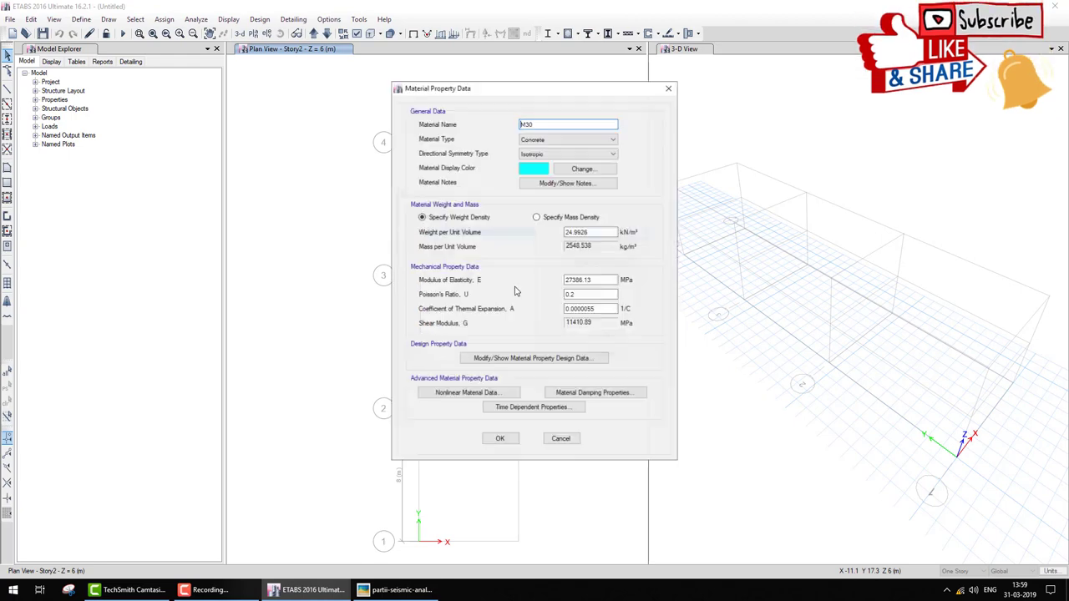
left_click(562, 441)
Re-add the material as Indian concrete grade M25
left_click(605, 234)
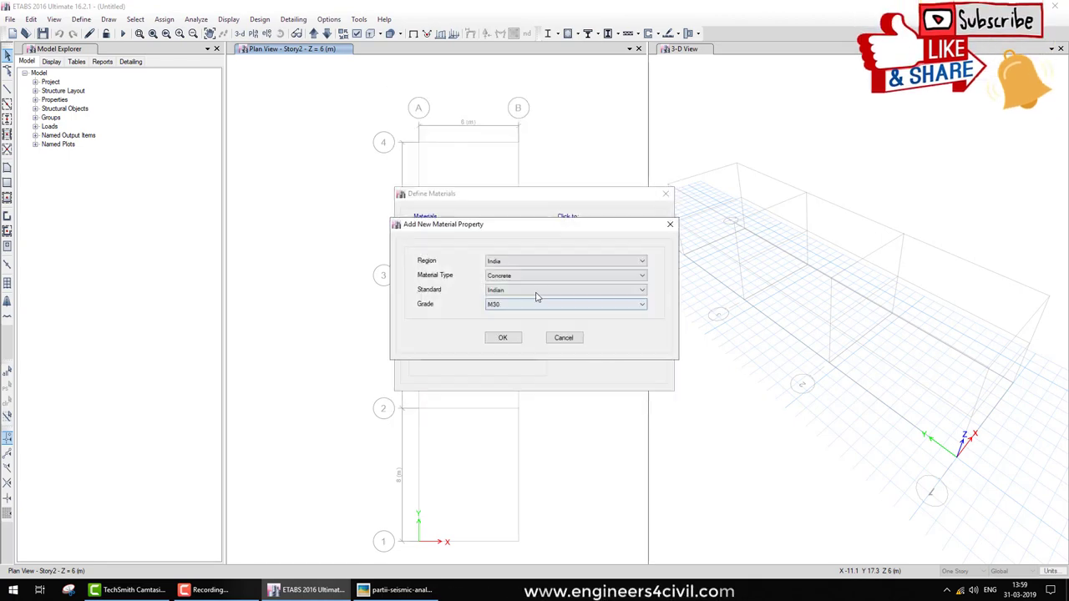
left_click(518, 305)
left_click(502, 329)
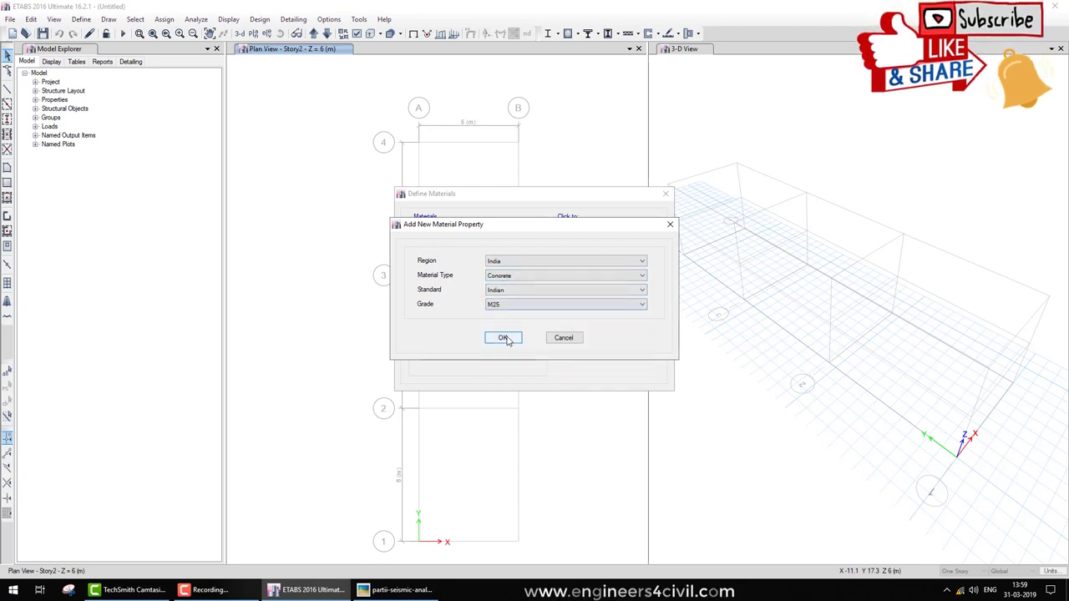
left_click(502, 337)
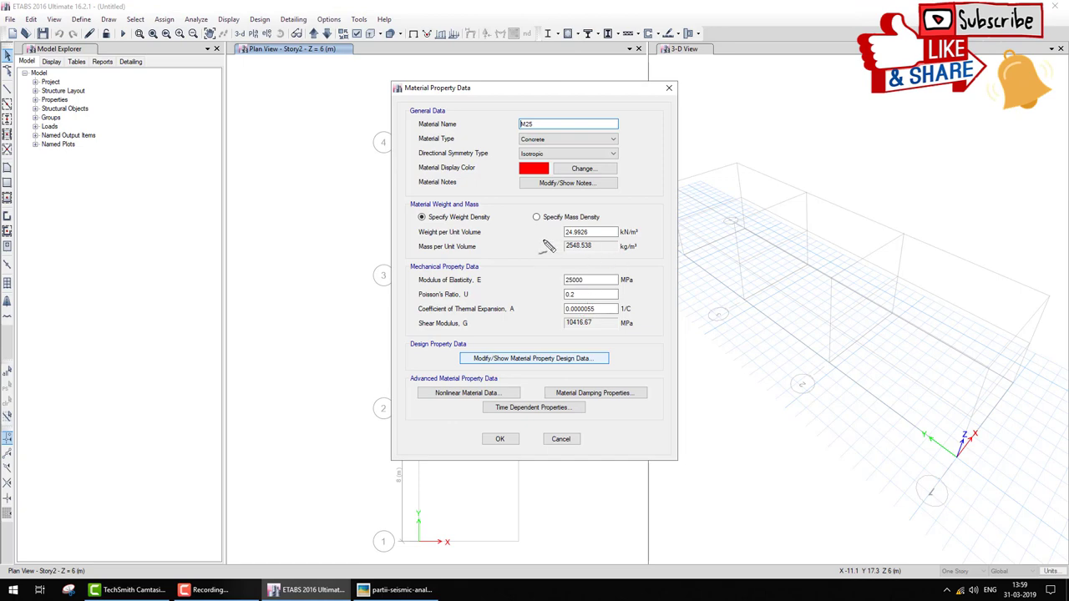
Review the M25 density, elastic and shear modulus values, then accept and close materials
left_click_drag(543, 243, 634, 247)
left_click_drag(543, 280, 614, 270)
left_click_drag(556, 338, 661, 336)
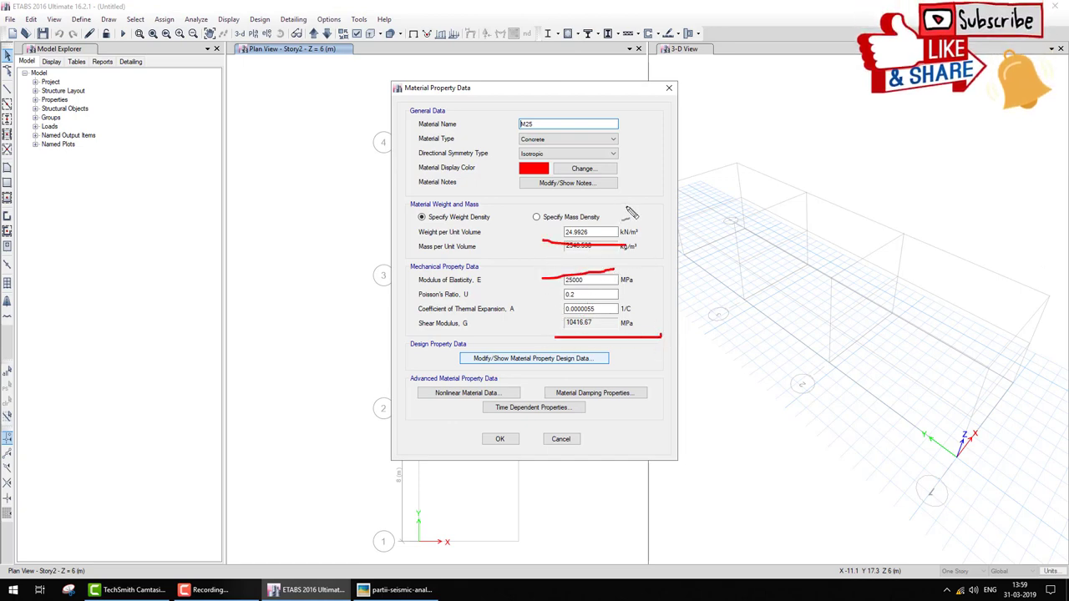
left_click_drag(626, 205, 547, 405)
left_click_drag(431, 232, 602, 434)
left_click_drag(633, 280, 527, 424)
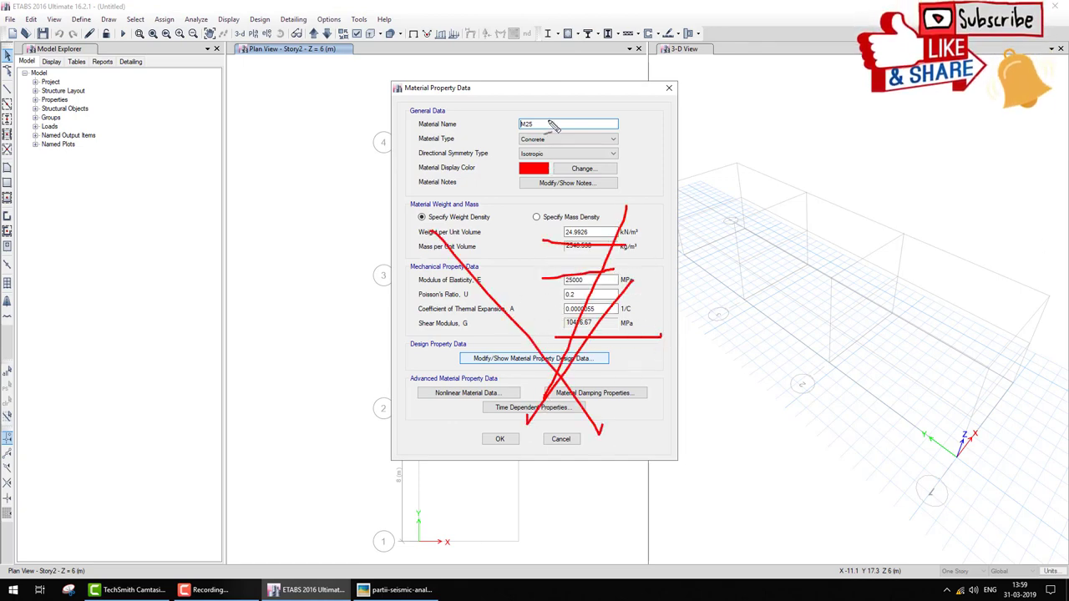
left_click_drag(593, 129, 603, 127)
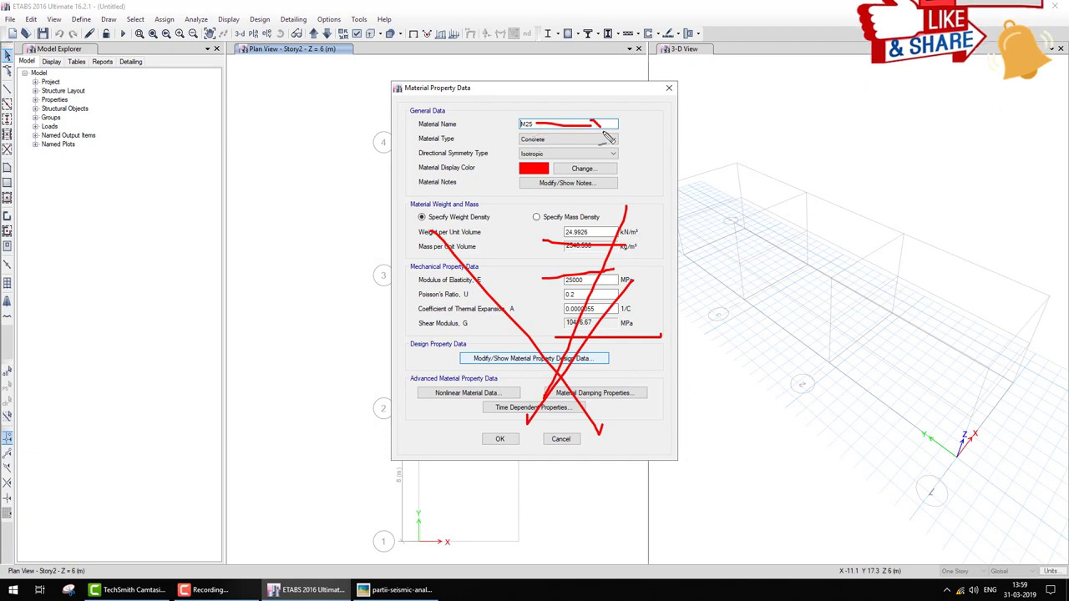
key("Escape")
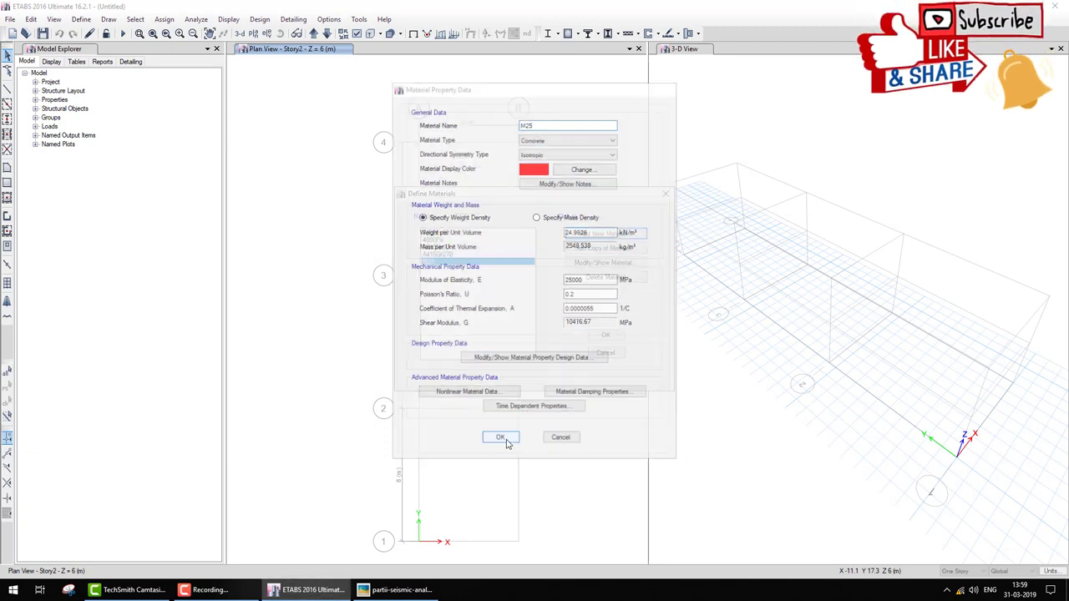
left_click(501, 438)
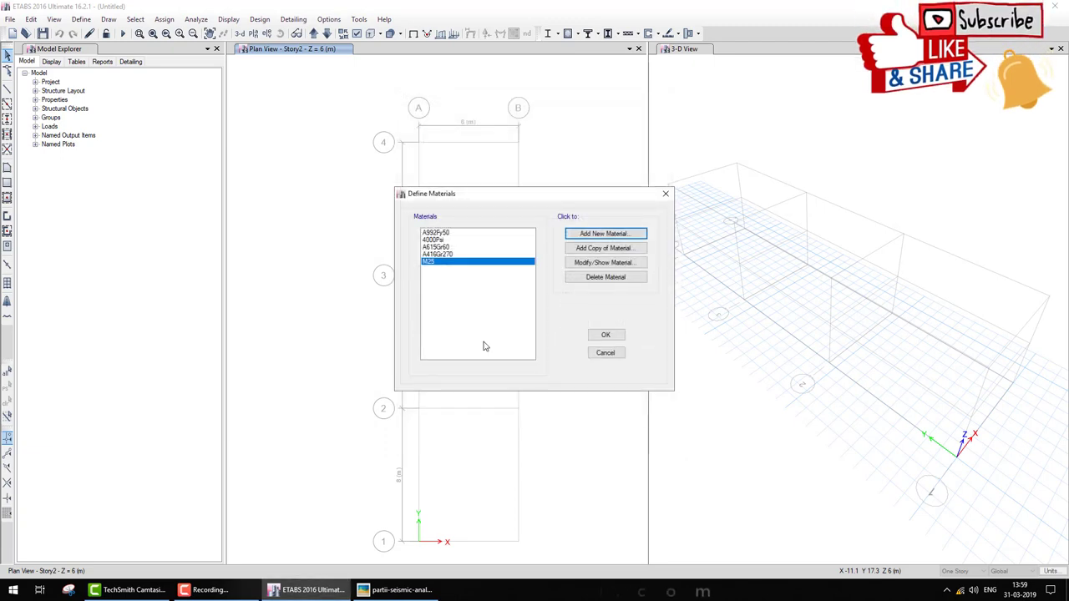
left_click(605, 337)
Mark the beam's 400 width and 500 depth and the column size, then clear and close the viewer
left_click(401, 590)
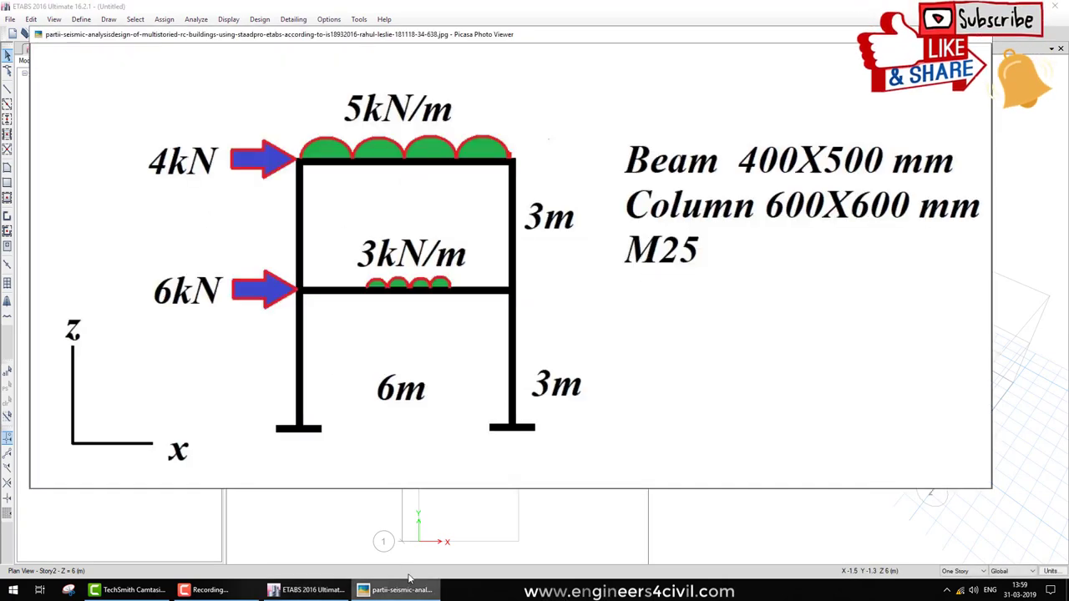
left_click_drag(619, 185, 982, 184)
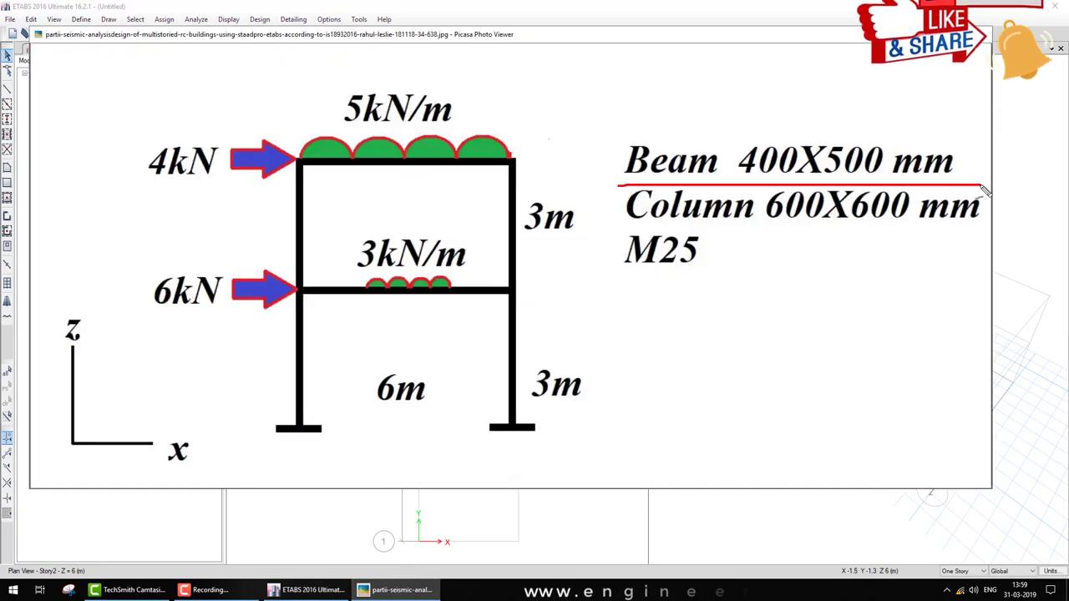
left_click_drag(619, 227, 877, 228)
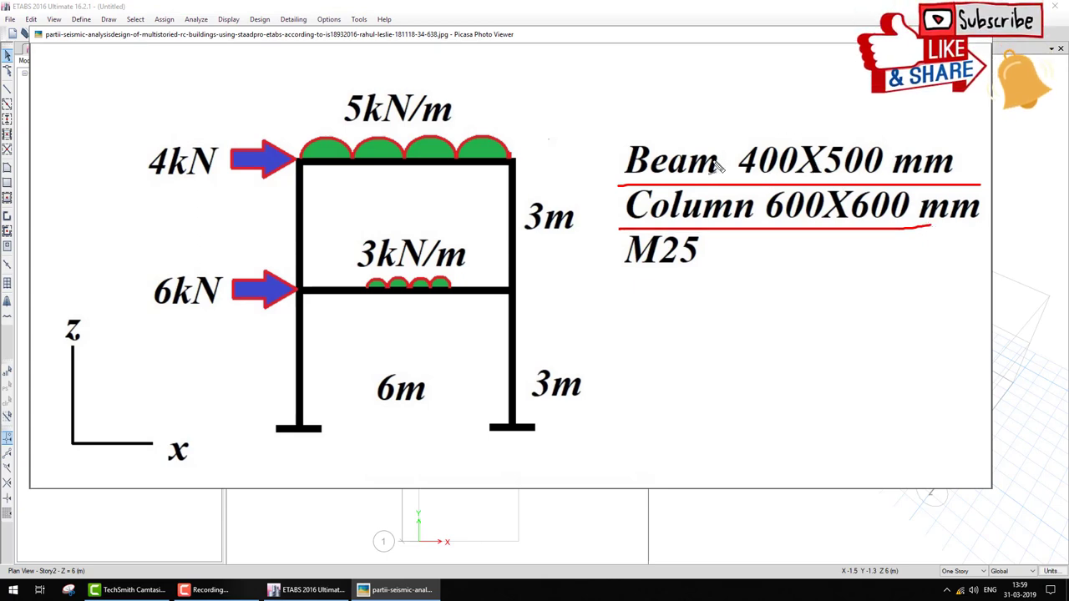
left_click_drag(739, 174, 887, 174)
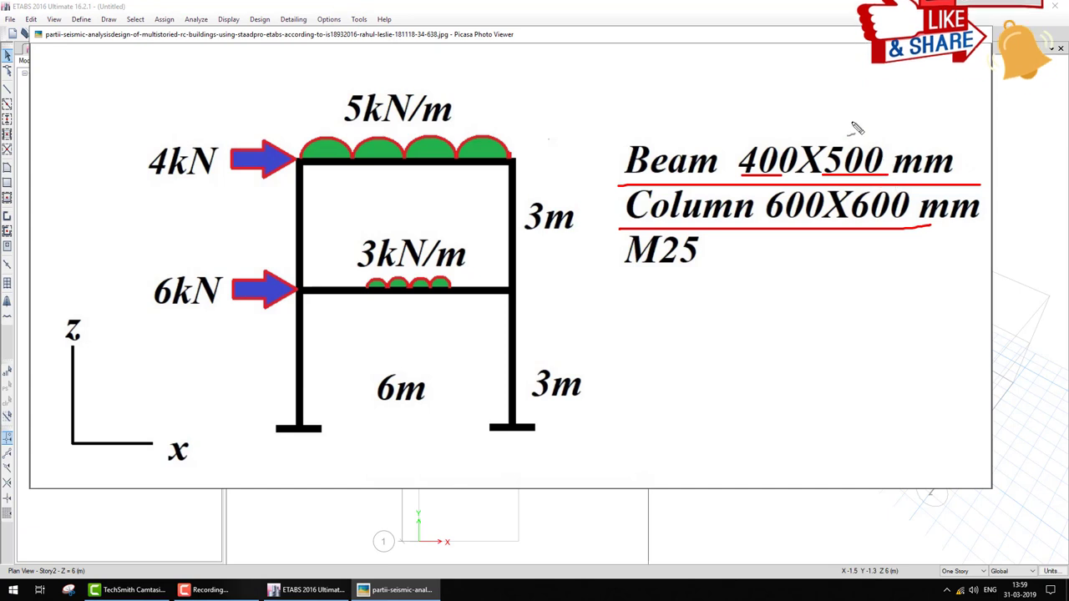
left_click_drag(852, 137, 866, 118)
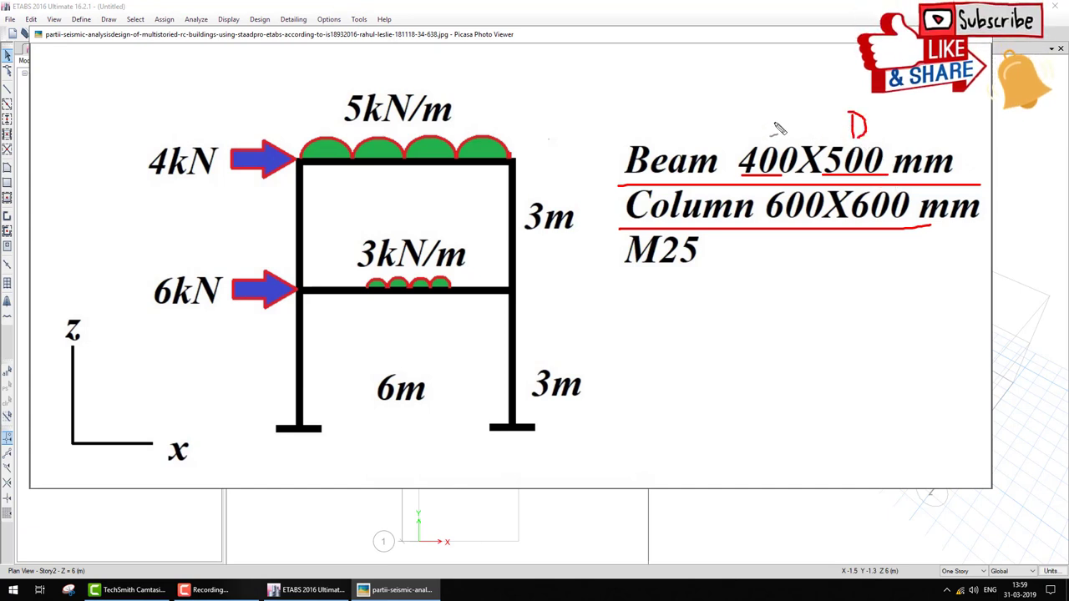
left_click_drag(794, 134, 797, 116)
key("Escape")
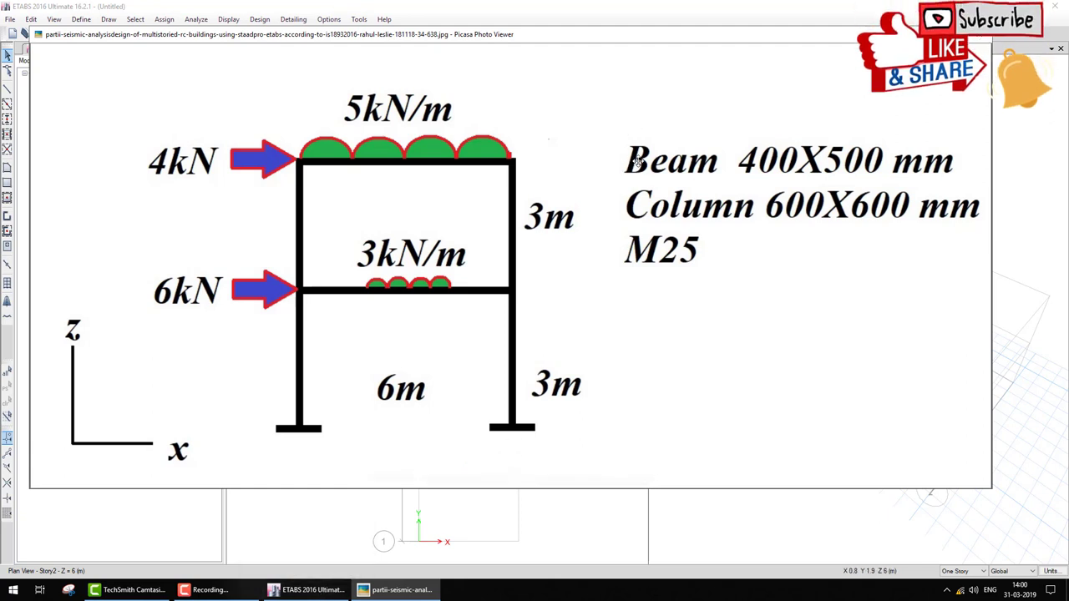
left_click_drag(607, 167, 619, 247)
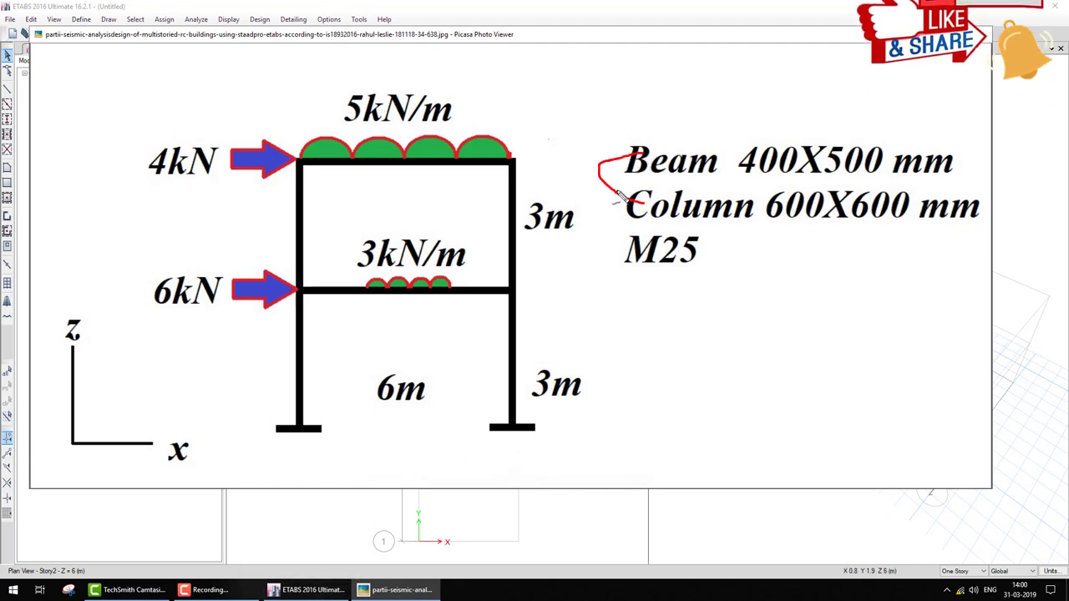
key("Escape")
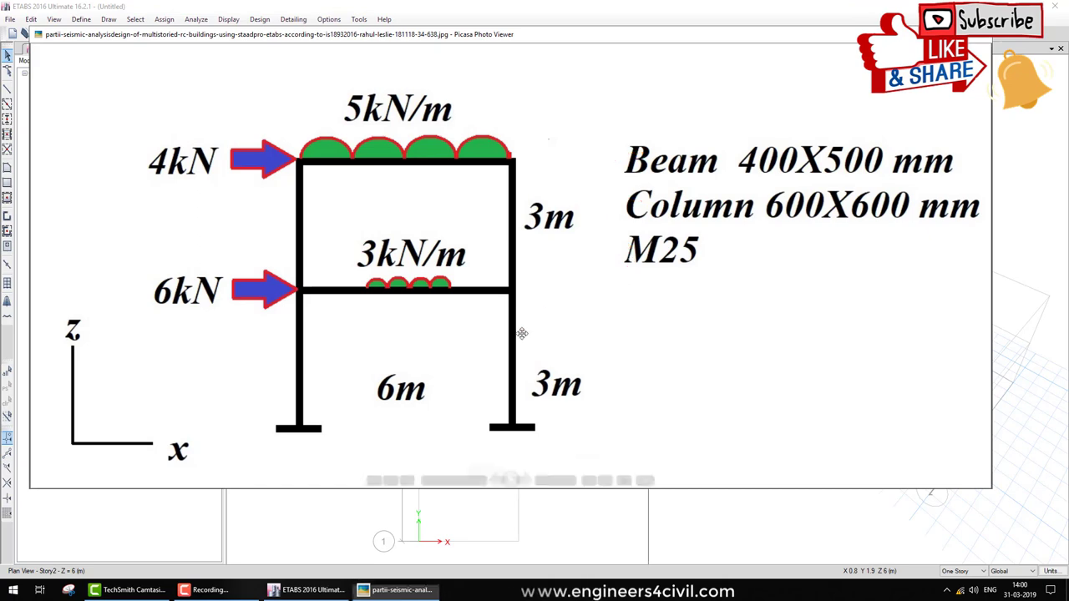
key("Escape")
Add rectangular concrete section 'beam' in M25, 500 mm deep and 400 mm wide
left_click(81, 18)
mouse_move(115, 51)
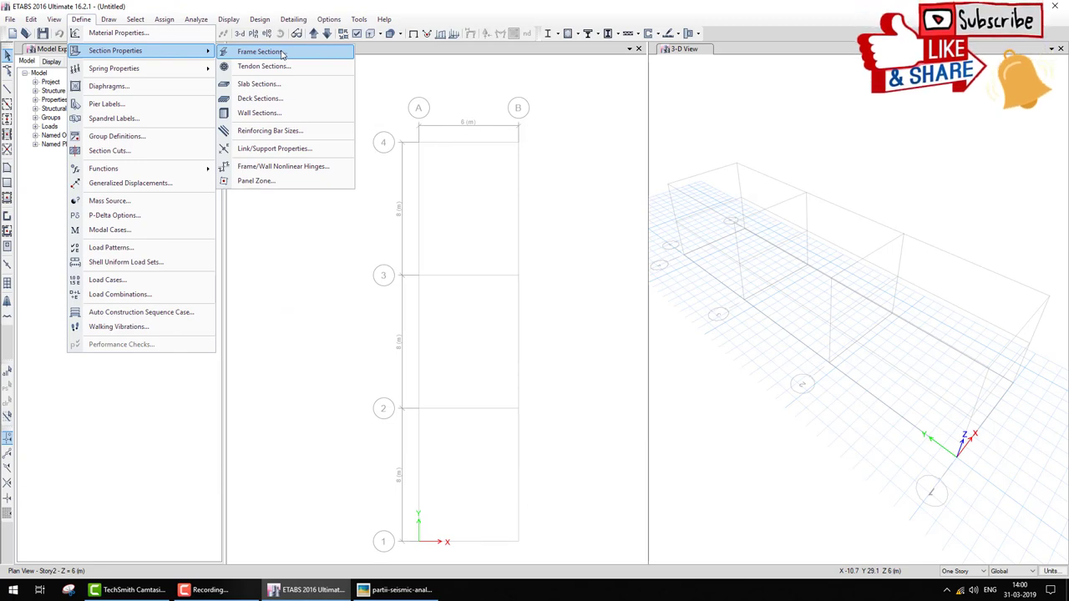
left_click(259, 51)
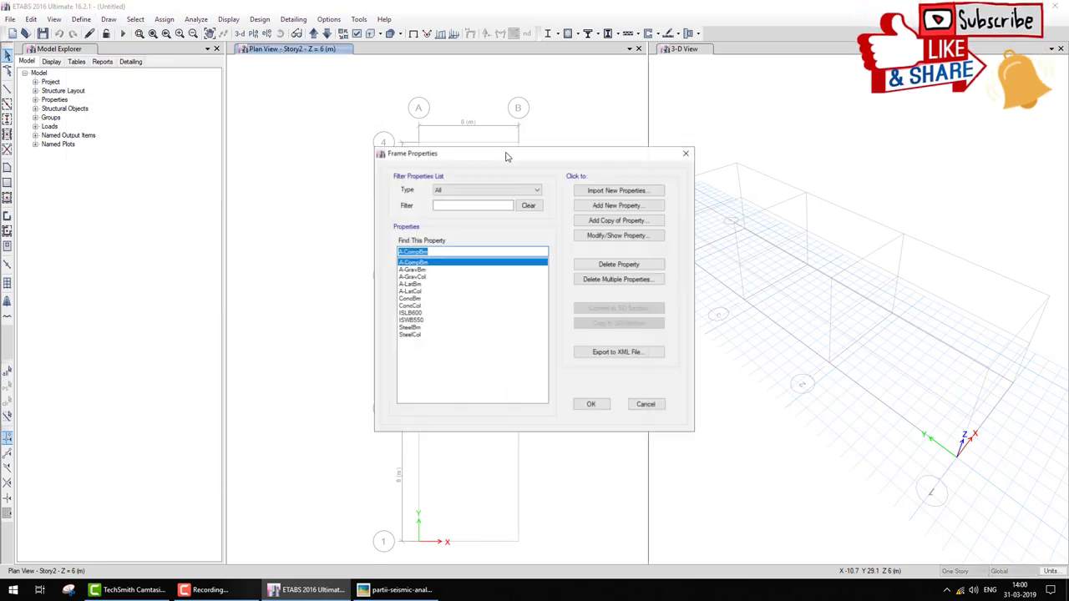
left_click(611, 208)
left_click(345, 267)
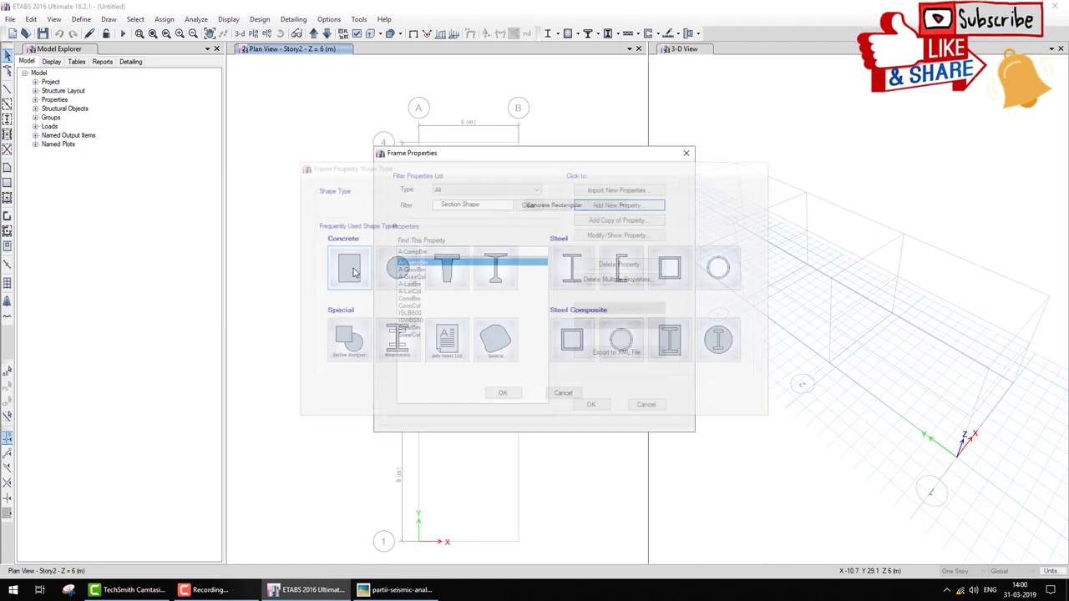
type("b")
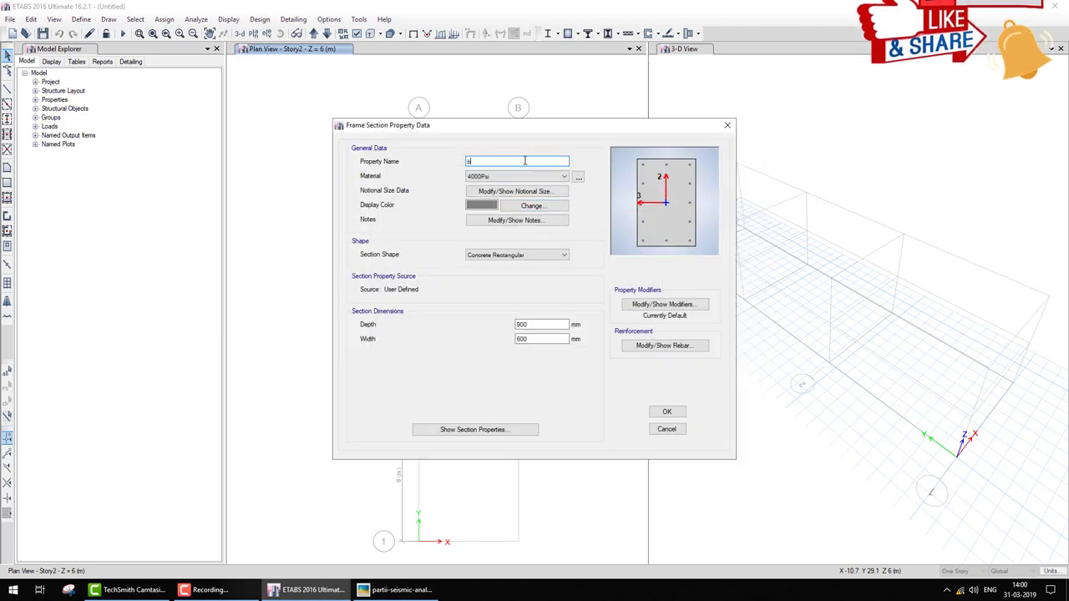
type("eam")
left_click(531, 176)
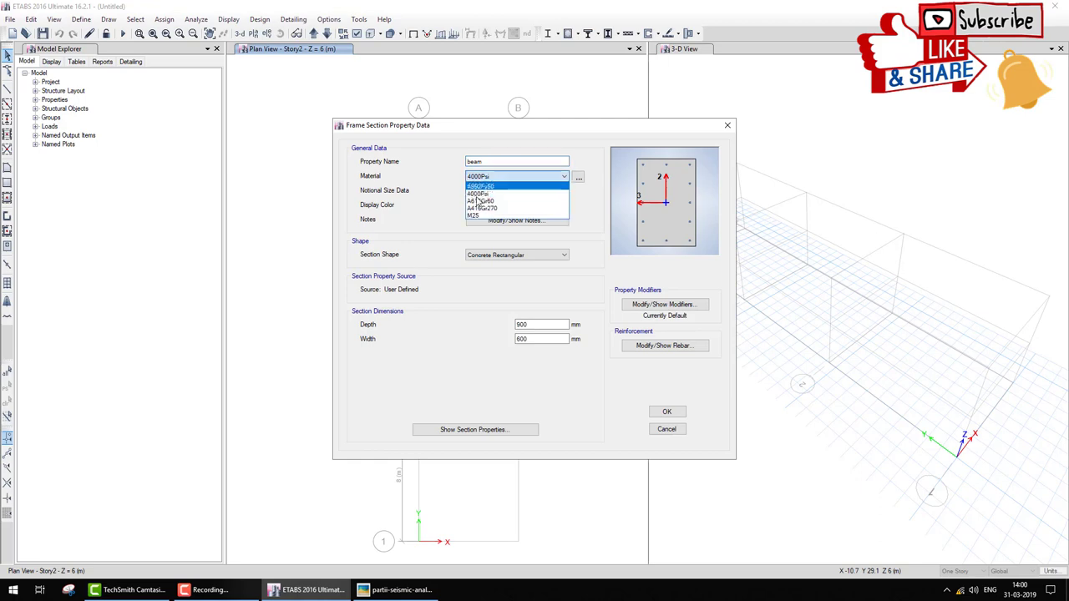
left_click(502, 213)
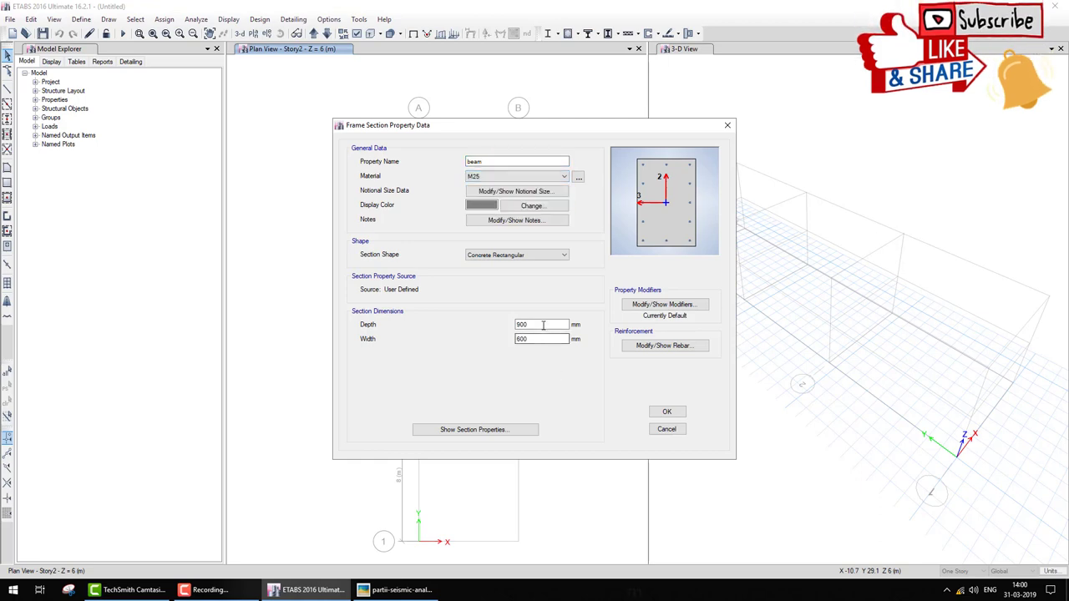
key("alt+Tab")
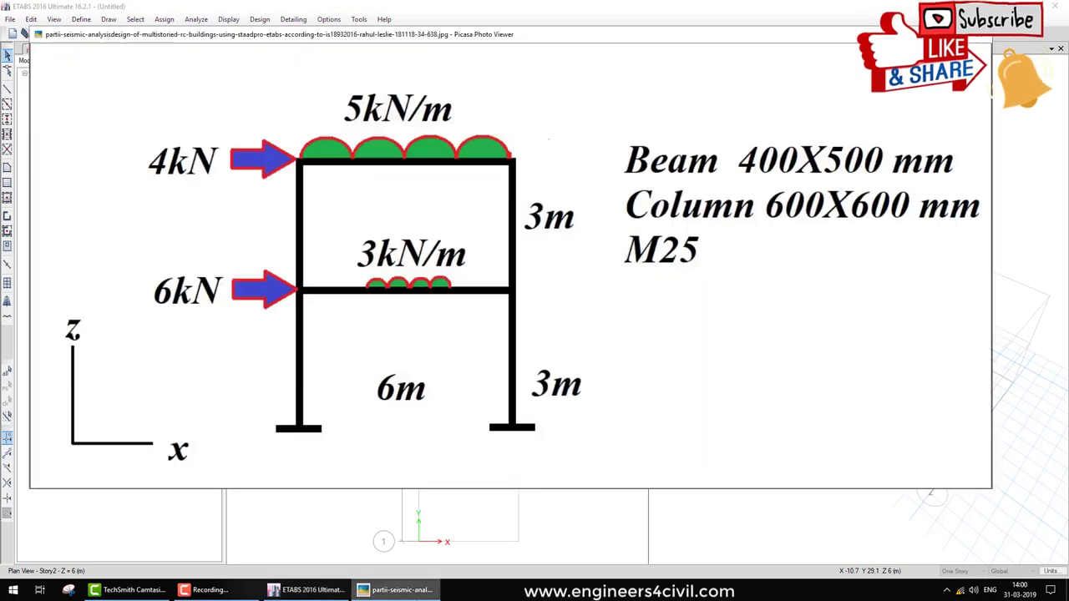
key("alt+Tab")
type("5")
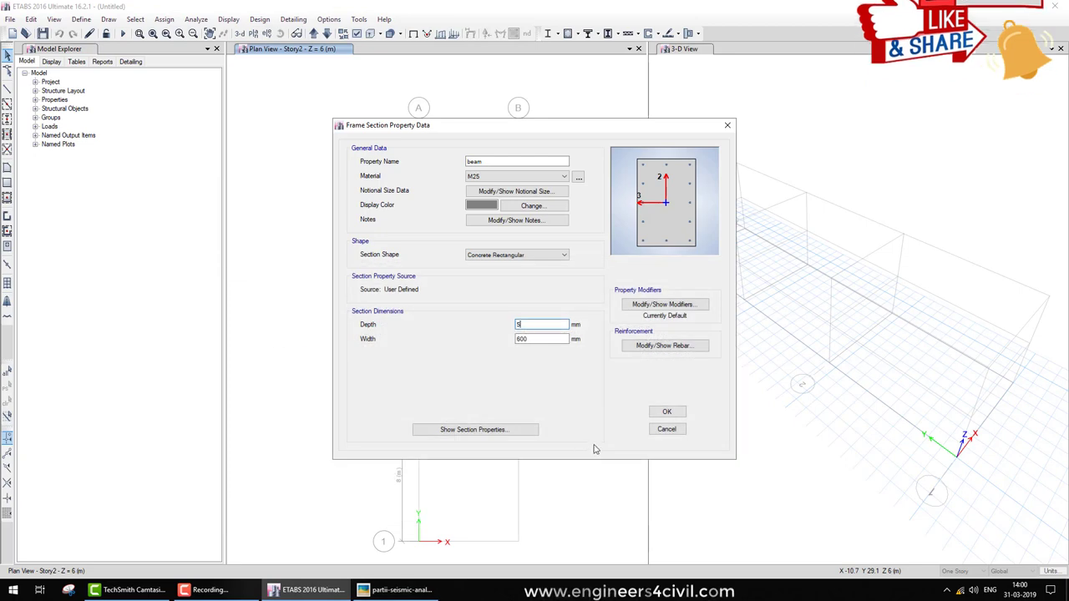
type("00")
key("Tab")
type("400")
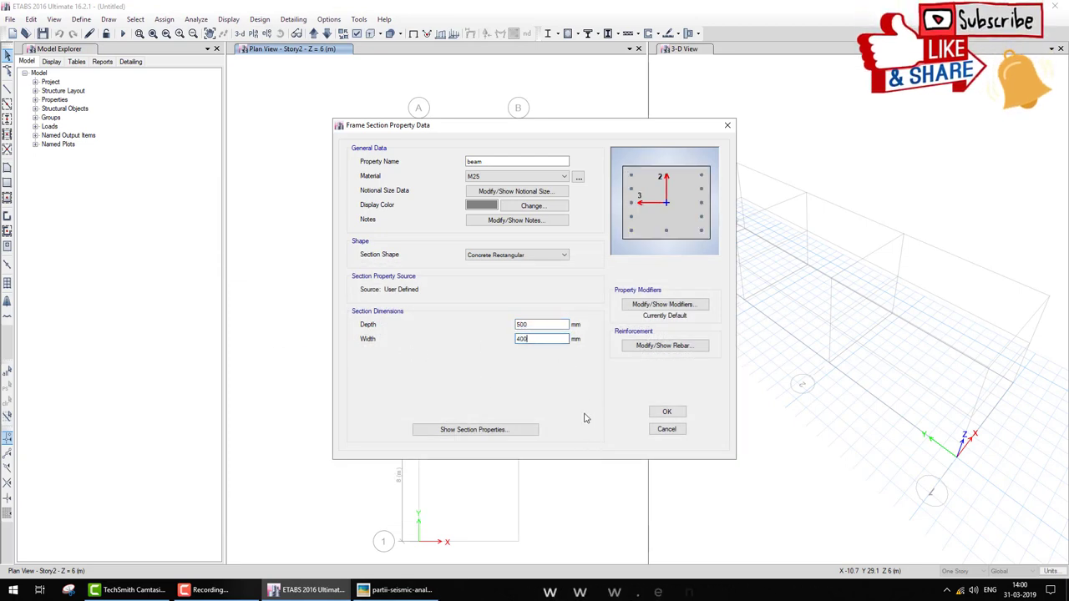
left_click(667, 414)
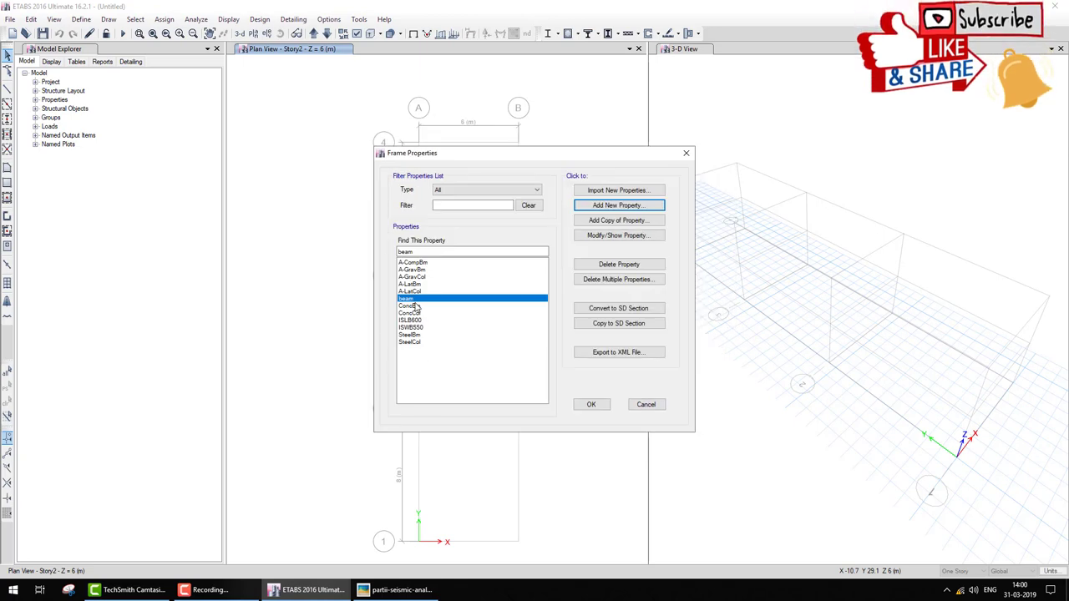
Add M25 rectangular concrete section 'column' at 600 × 600 mm, then close the frame properties list
left_click(613, 207)
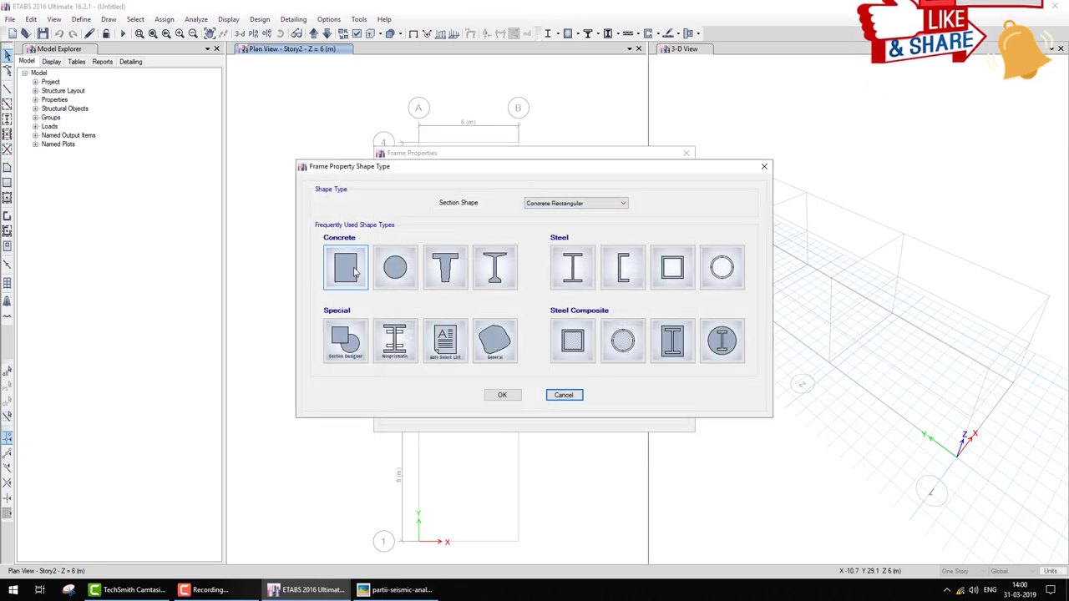
left_click(344, 268)
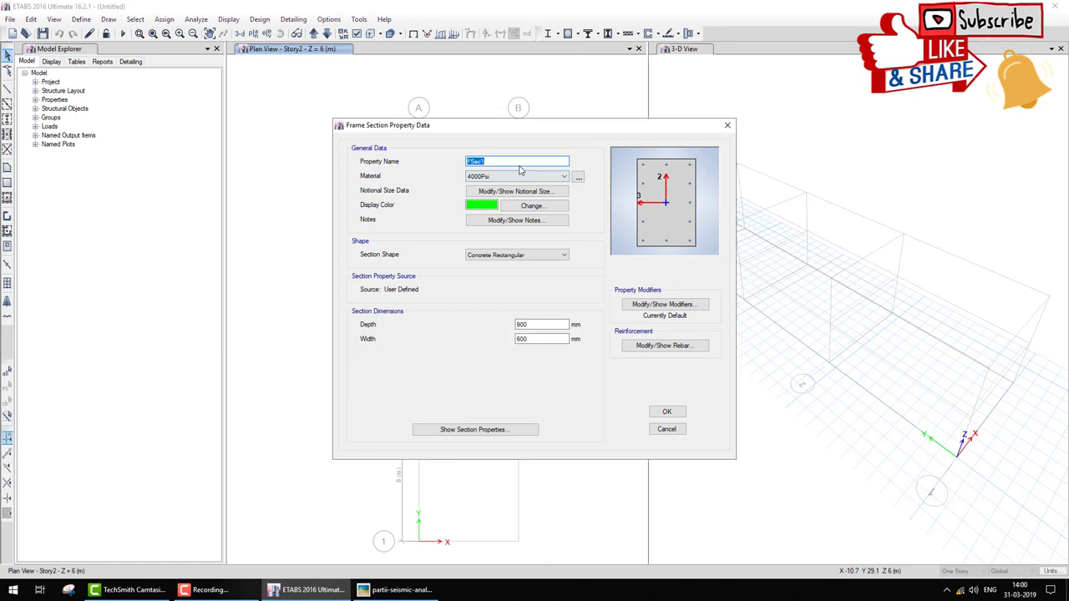
type("column")
left_click(518, 176)
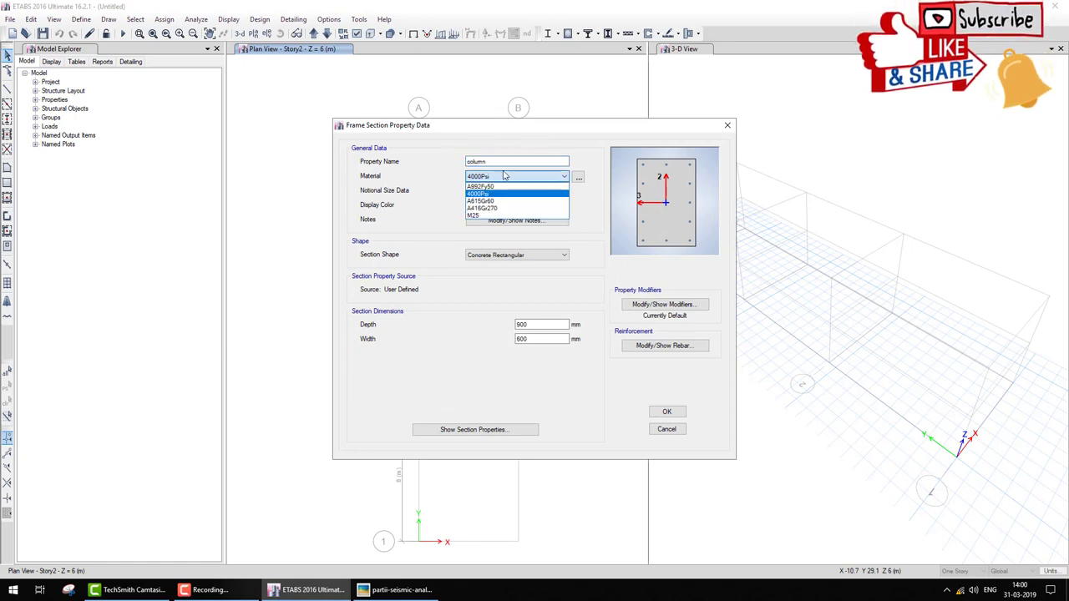
left_click(501, 215)
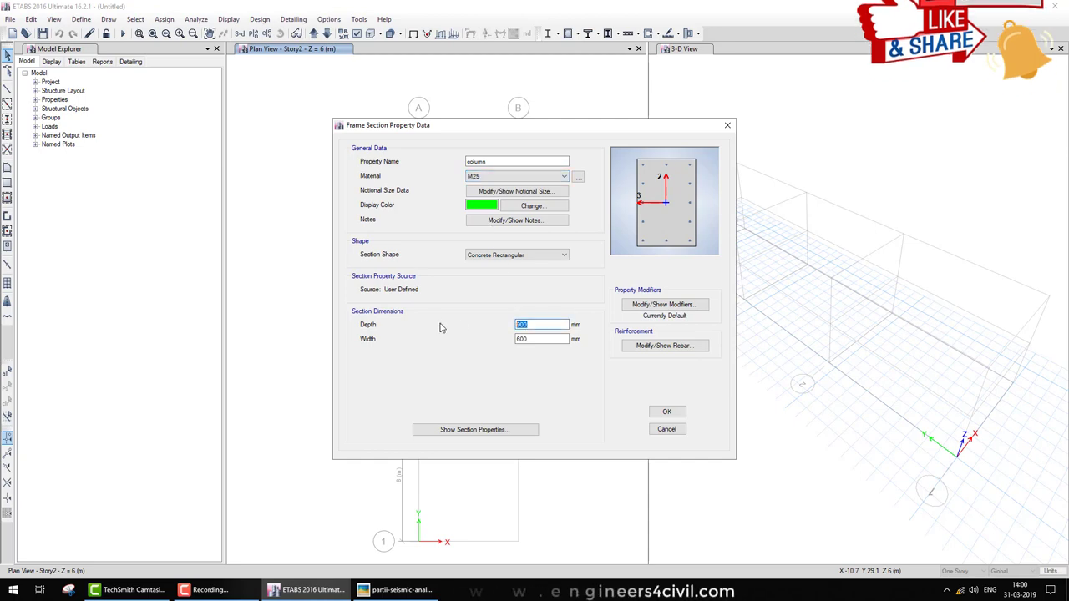
double_click(535, 325)
type("600")
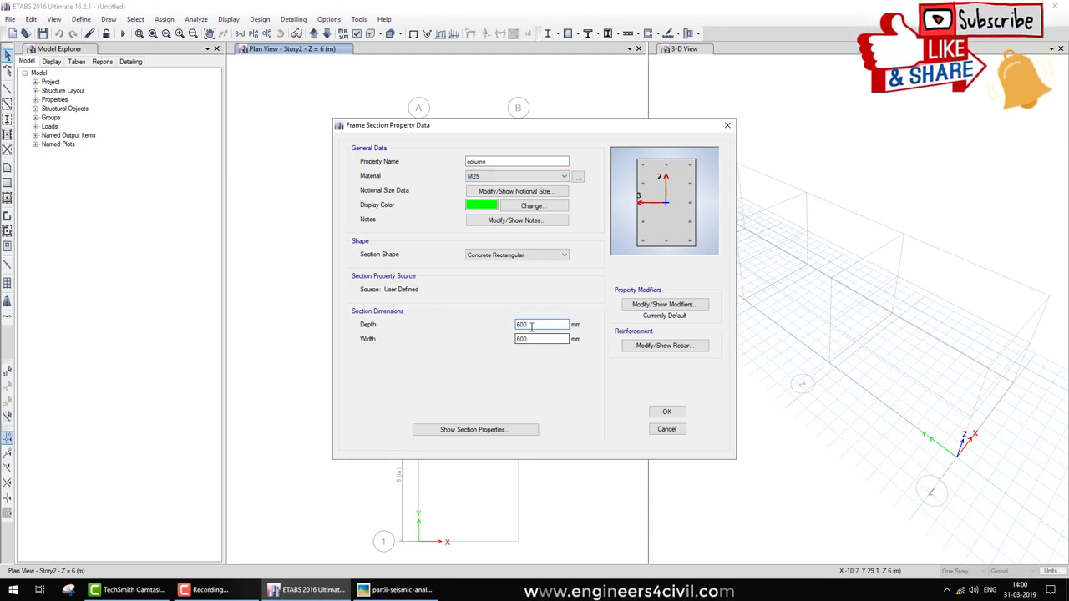
left_click_drag(551, 309, 545, 311)
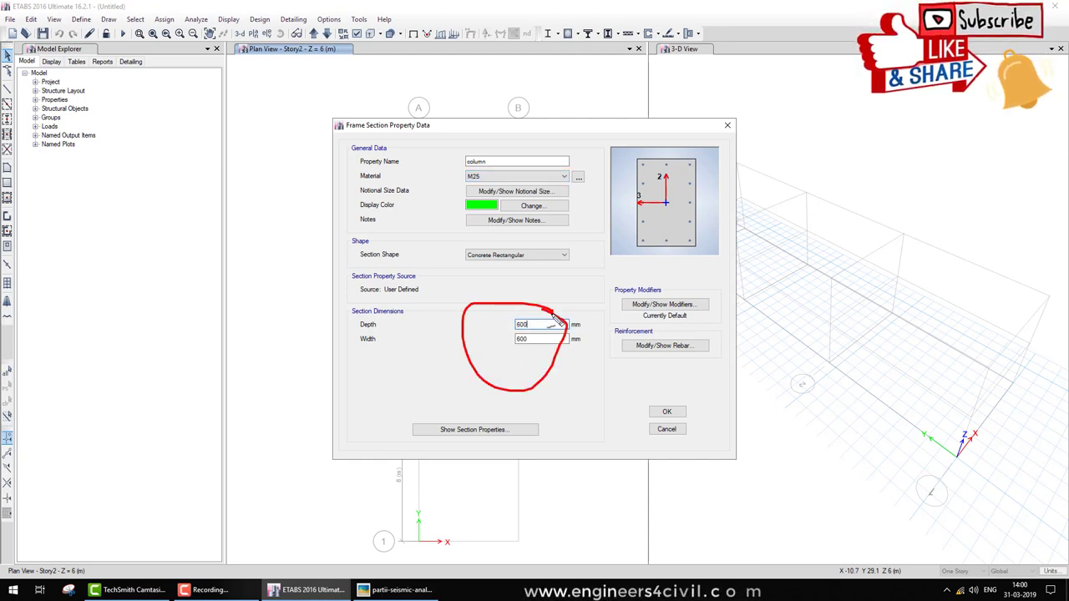
left_click(678, 417)
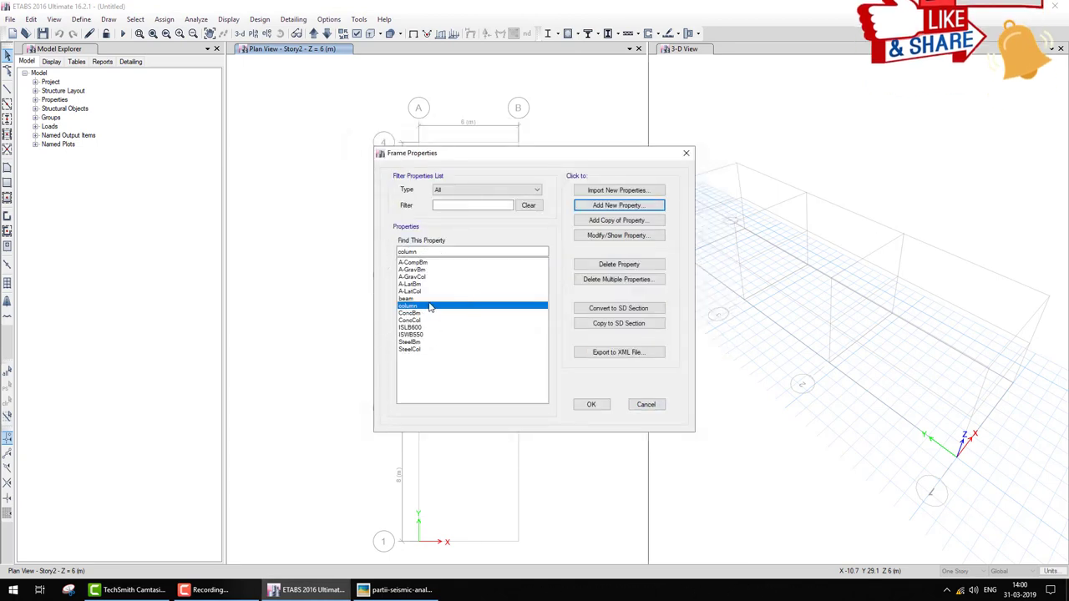
left_click_drag(421, 292, 412, 290)
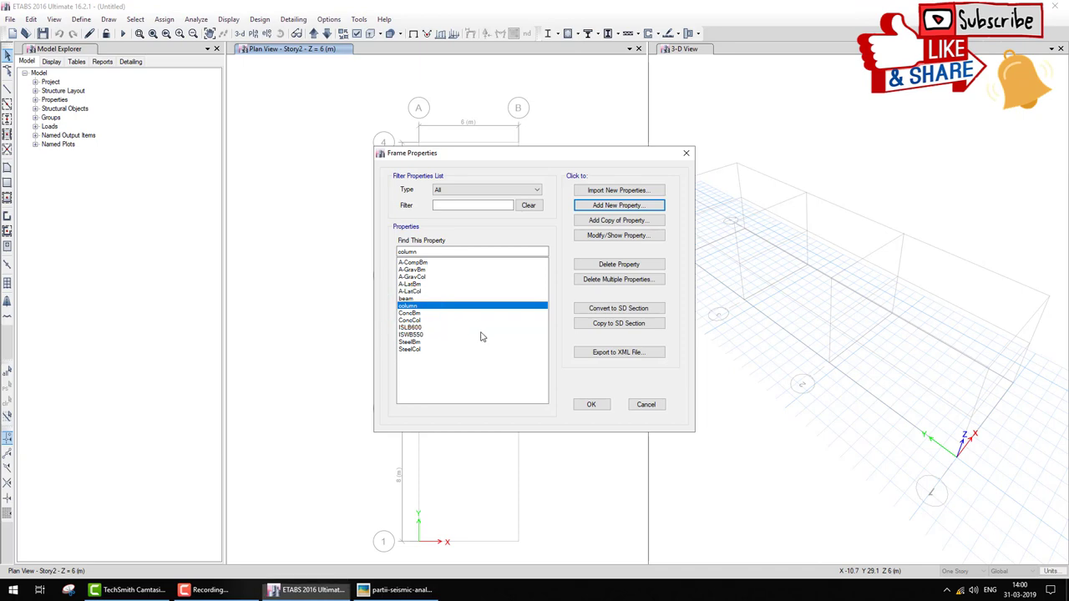
left_click(589, 406)
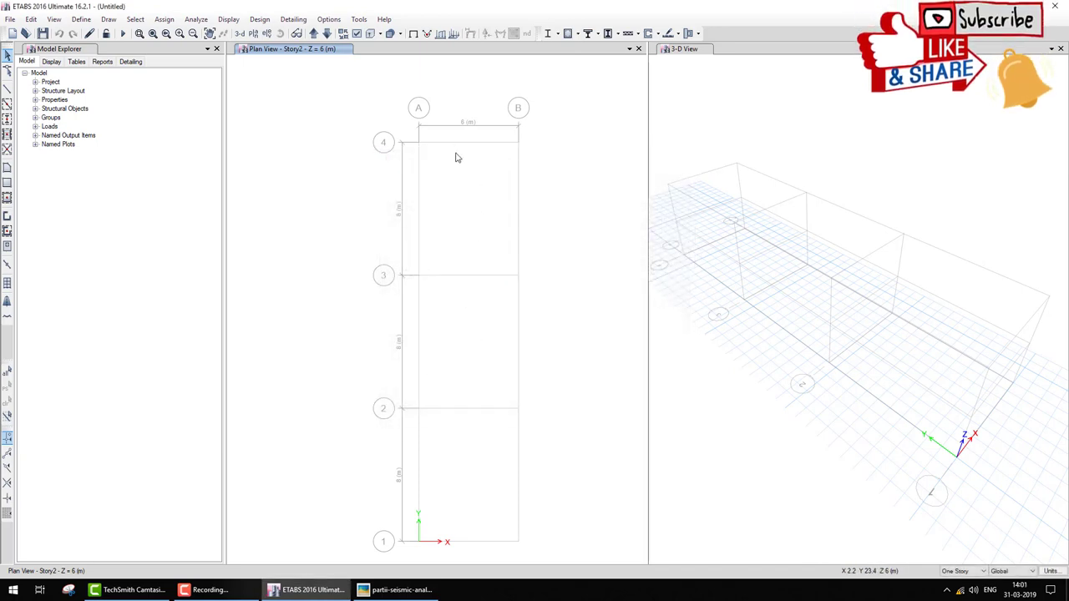
left_click_drag(333, 157, 334, 214)
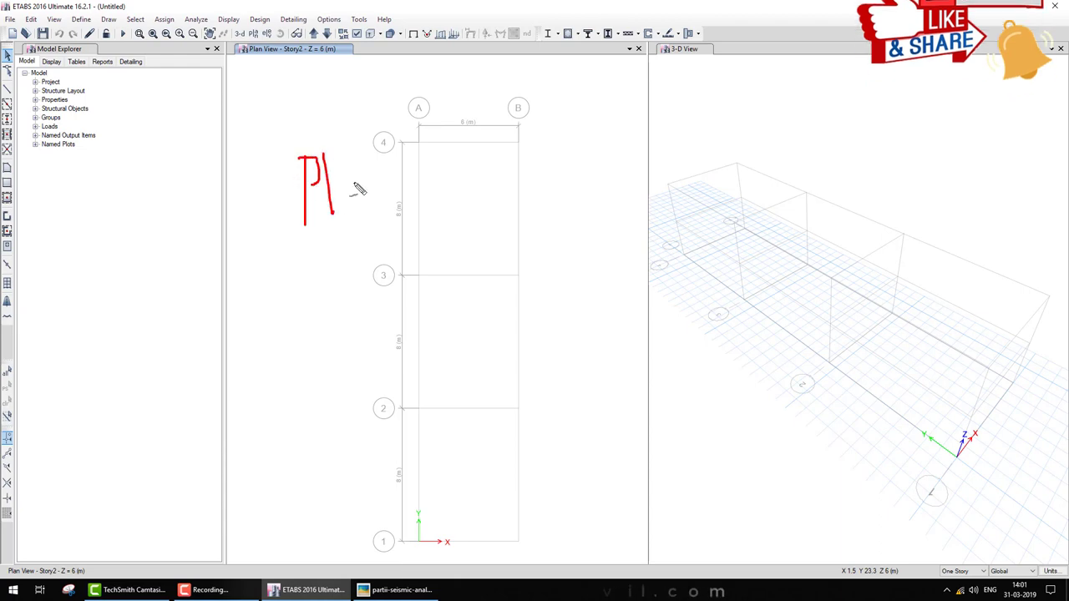
mouse_move(368, 175)
left_mouse_down()
mouse_move(372, 205)
mouse_move(416, 214)
left_mouse_up()
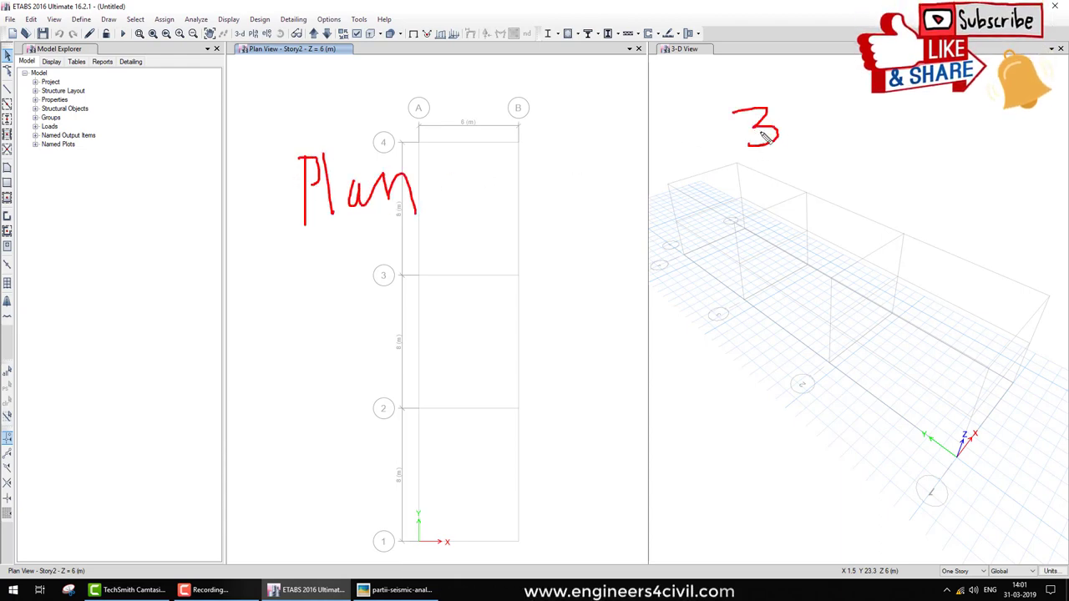
left_click_drag(785, 106, 808, 149)
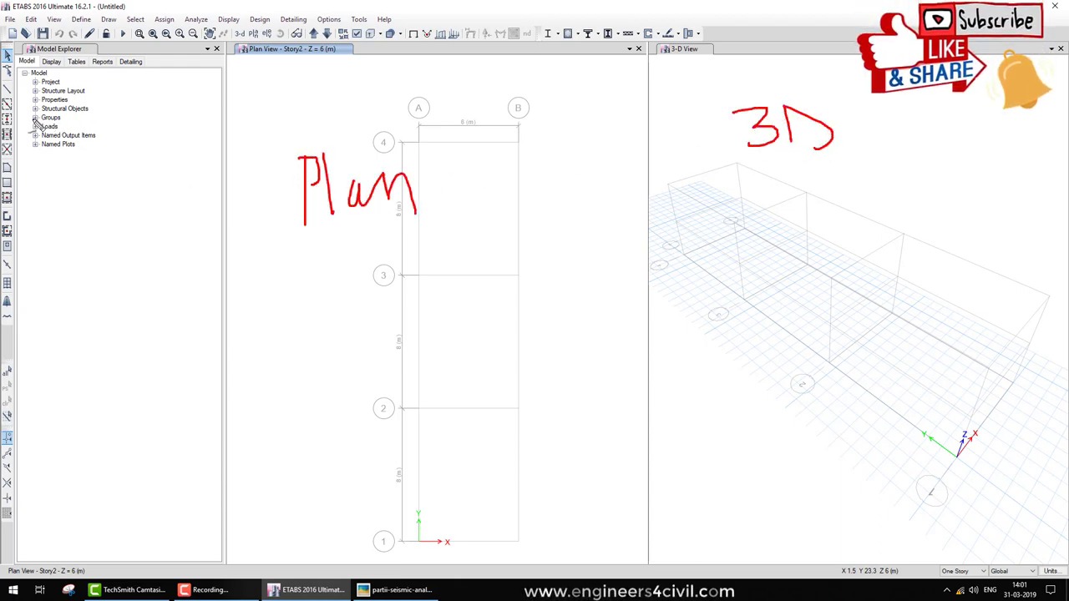
key("Escape")
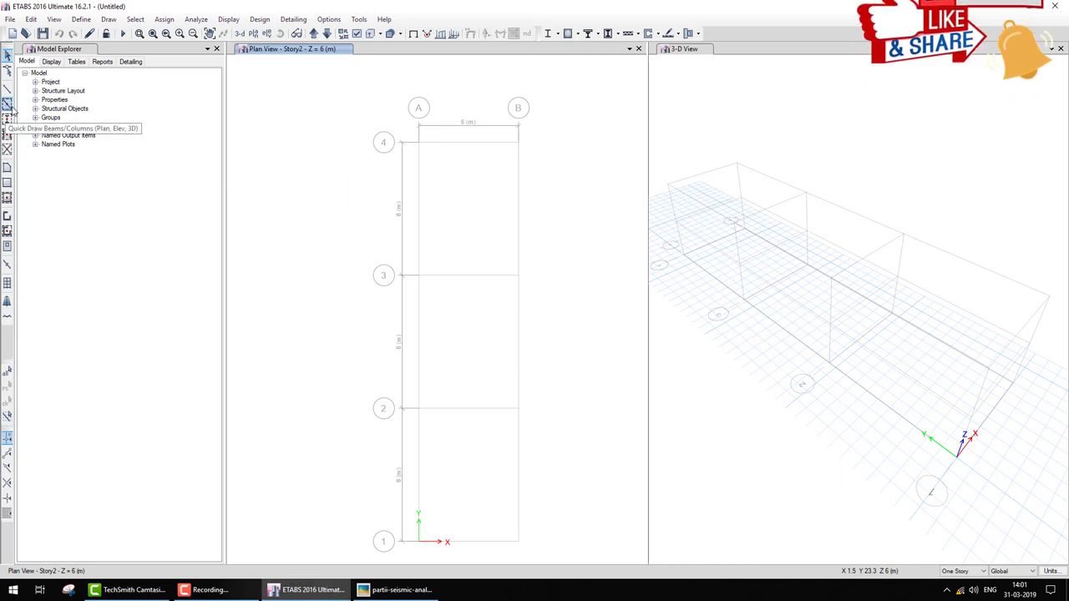
Quick-draw a beam on grid line 4 from A to B, checking it against the sketch
left_click(7, 104)
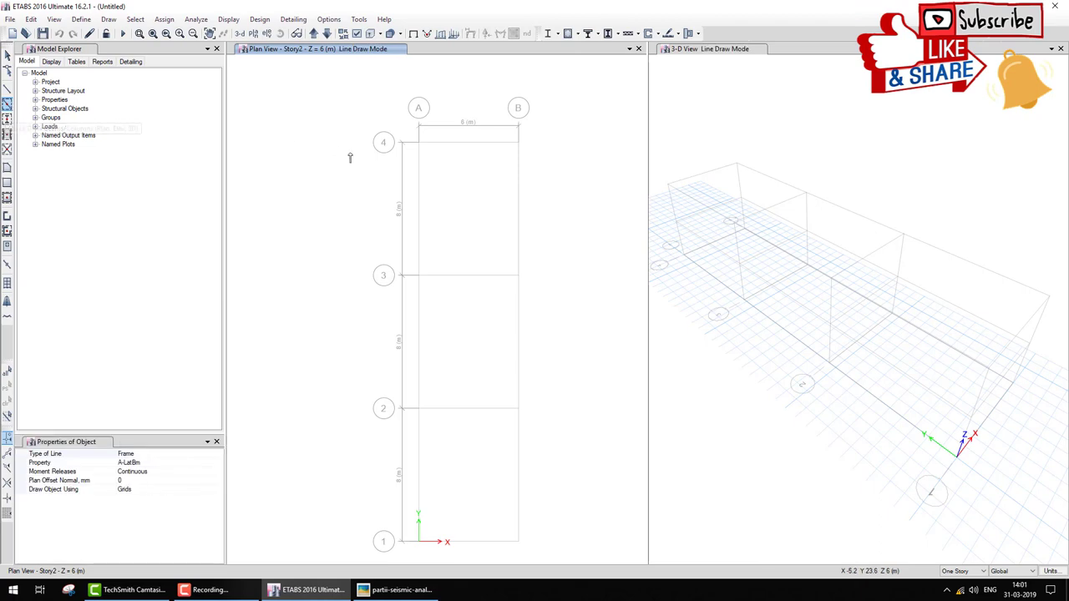
left_click(463, 144)
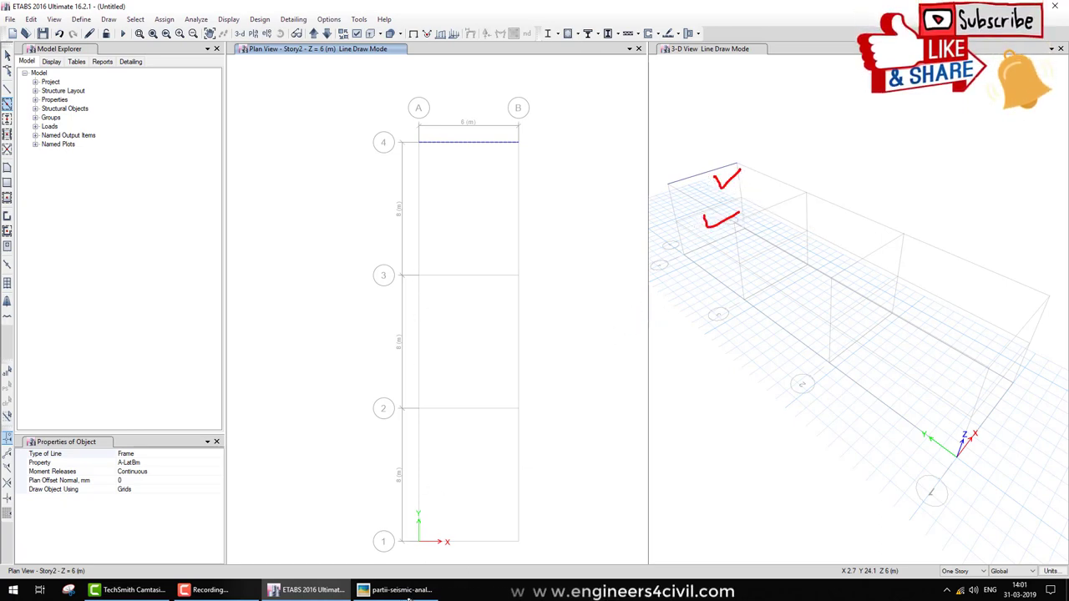
left_click(401, 589)
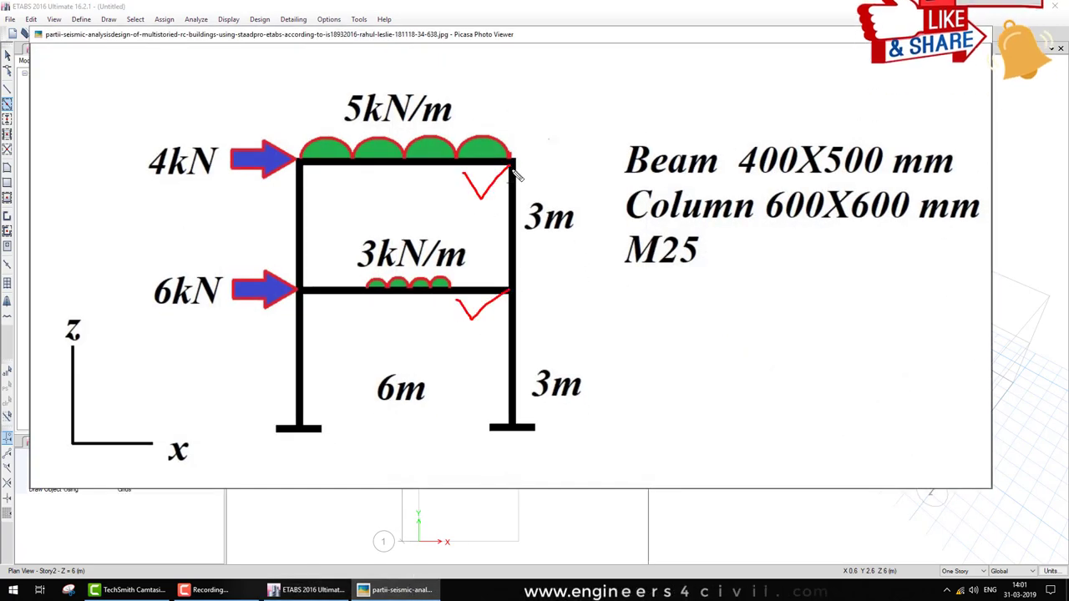
left_click_drag(532, 157, 543, 174)
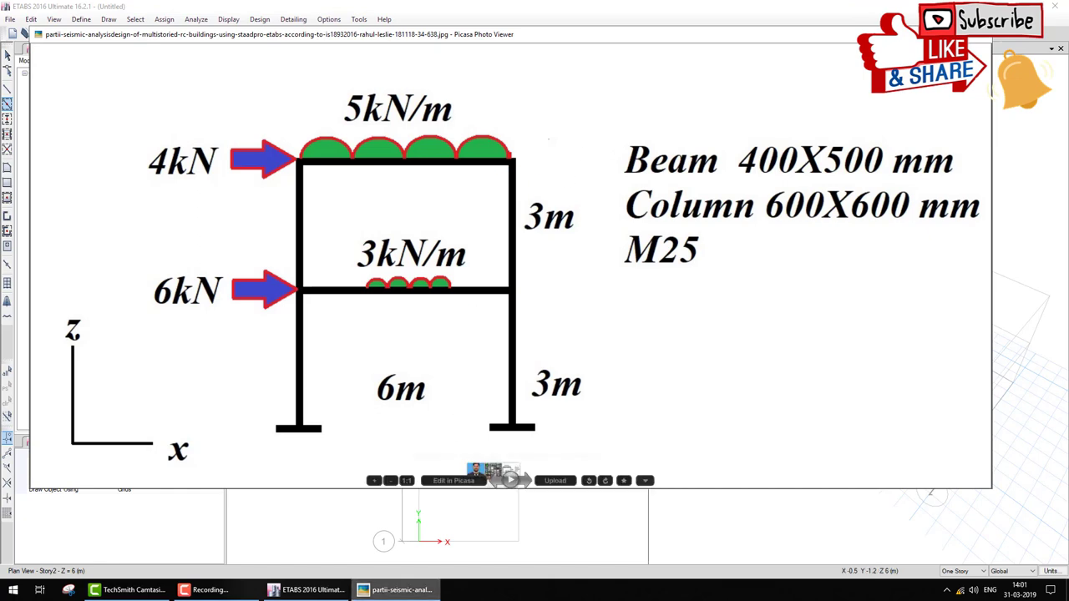
left_click(309, 590)
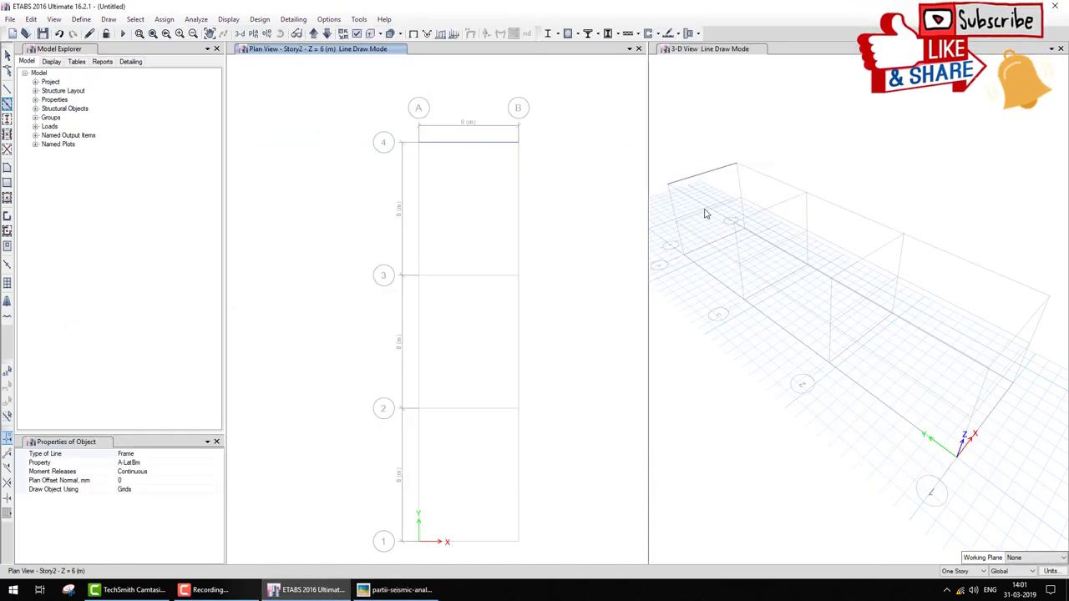
Apply drawing to All Stories and trial a beam on grid 4 and a column at B-4
left_click(961, 573)
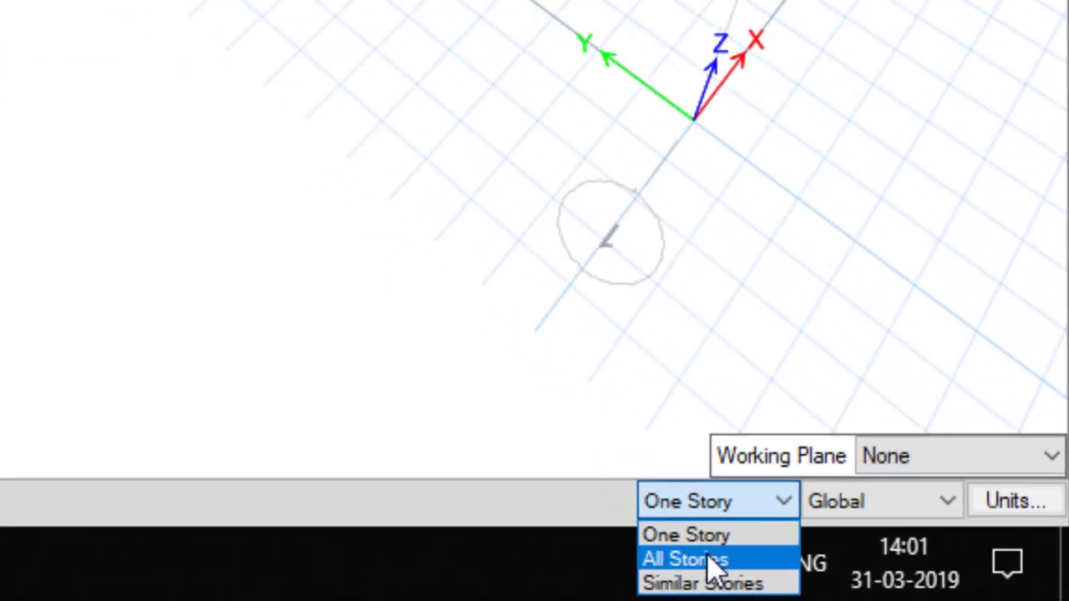
left_click(708, 559)
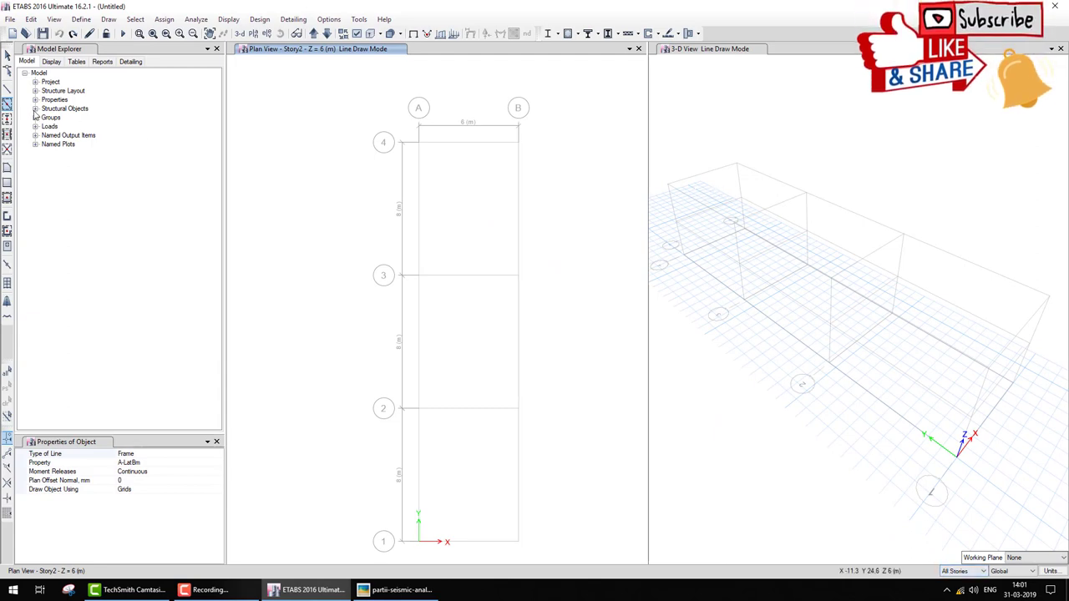
left_click(466, 144)
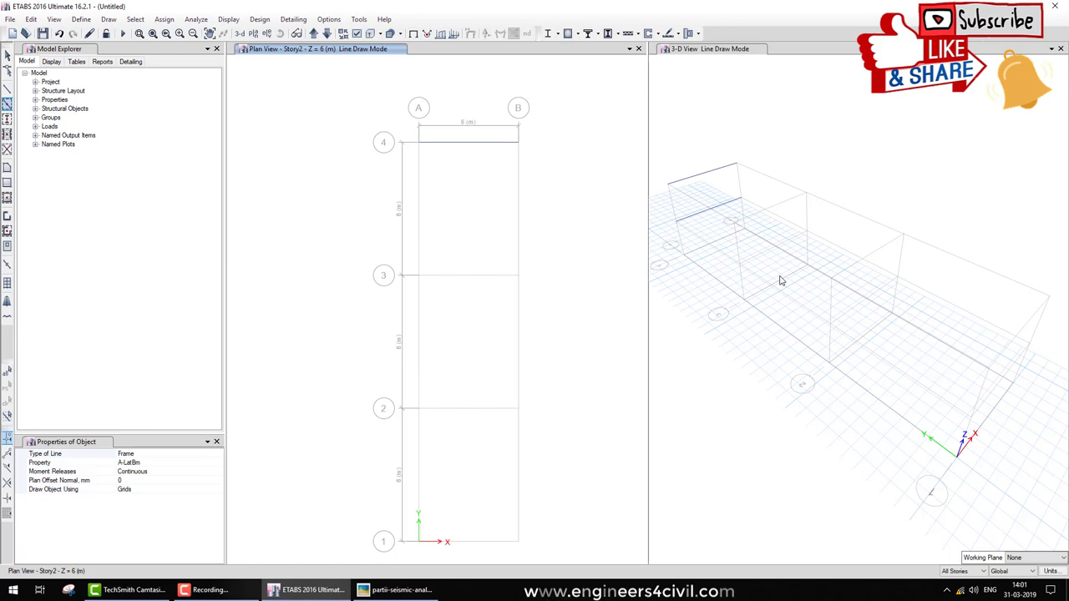
left_click(7, 119)
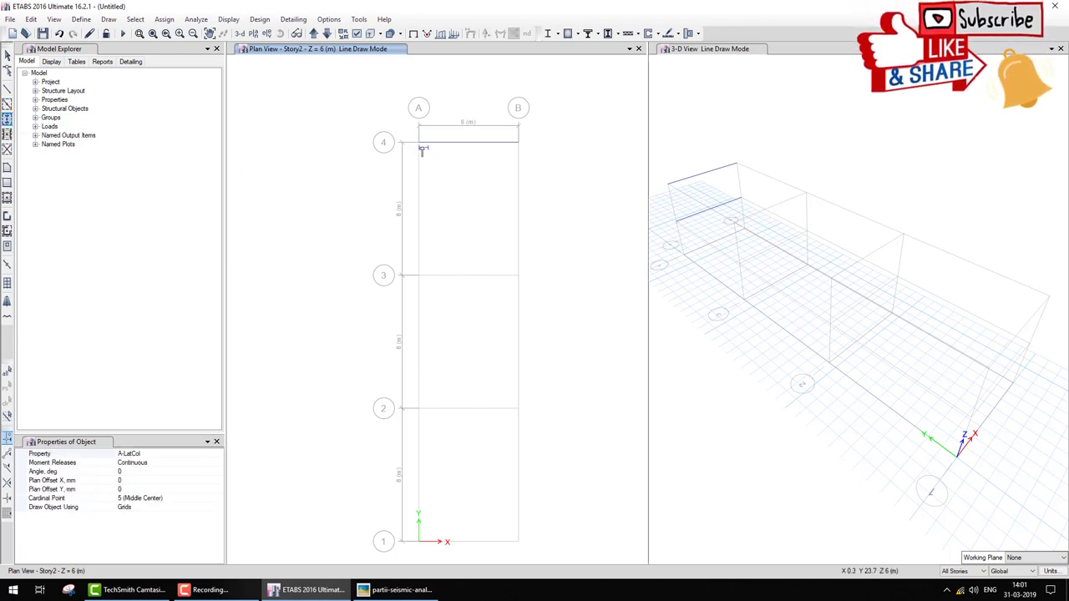
left_click(518, 144)
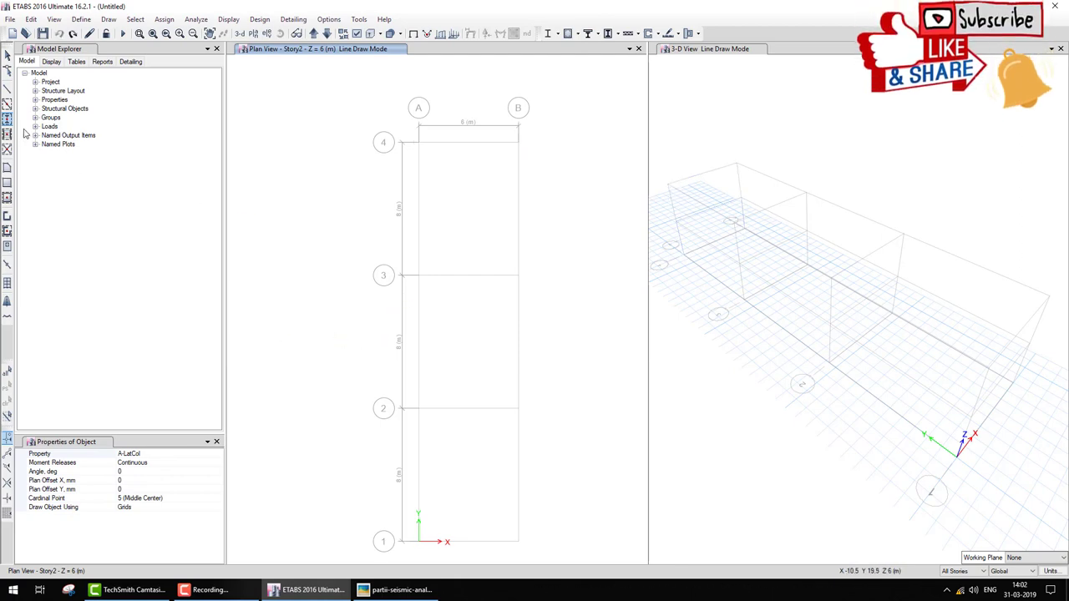
Draw a beam-section member on grid line 4 between A and B
left_click(8, 105)
left_click(165, 461)
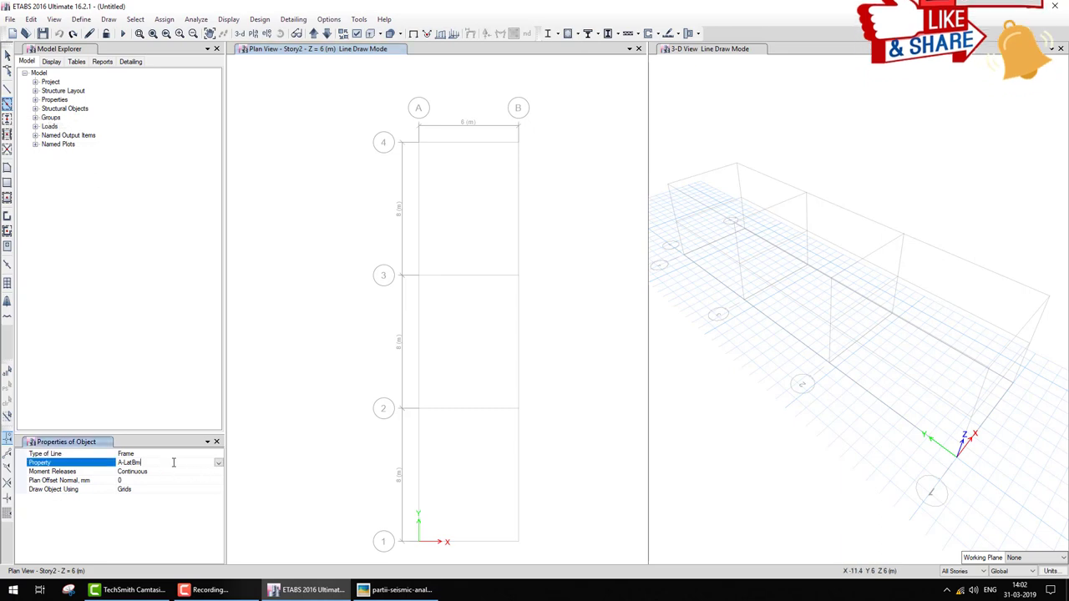
left_click(167, 463)
left_click(133, 517)
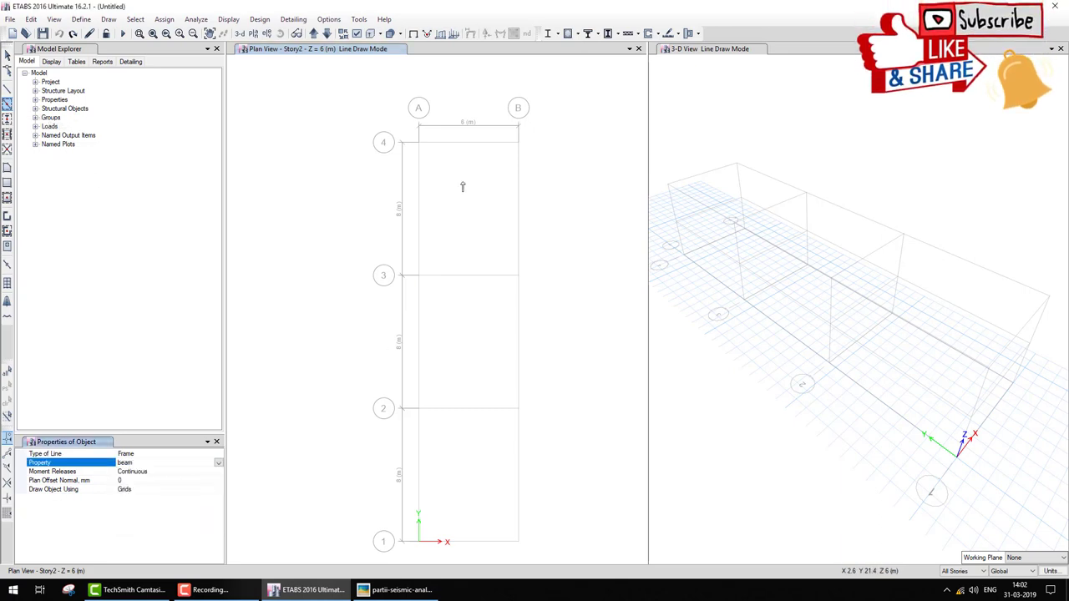
left_click(467, 149)
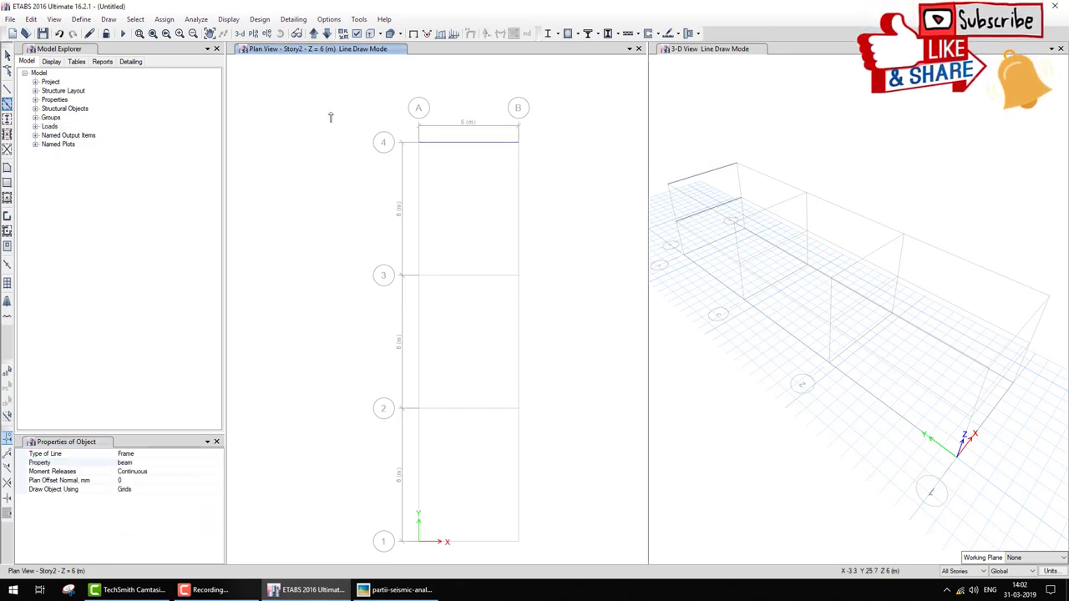
Place column-section columns at grid points A-4 and B-4
left_click(7, 119)
left_click(167, 454)
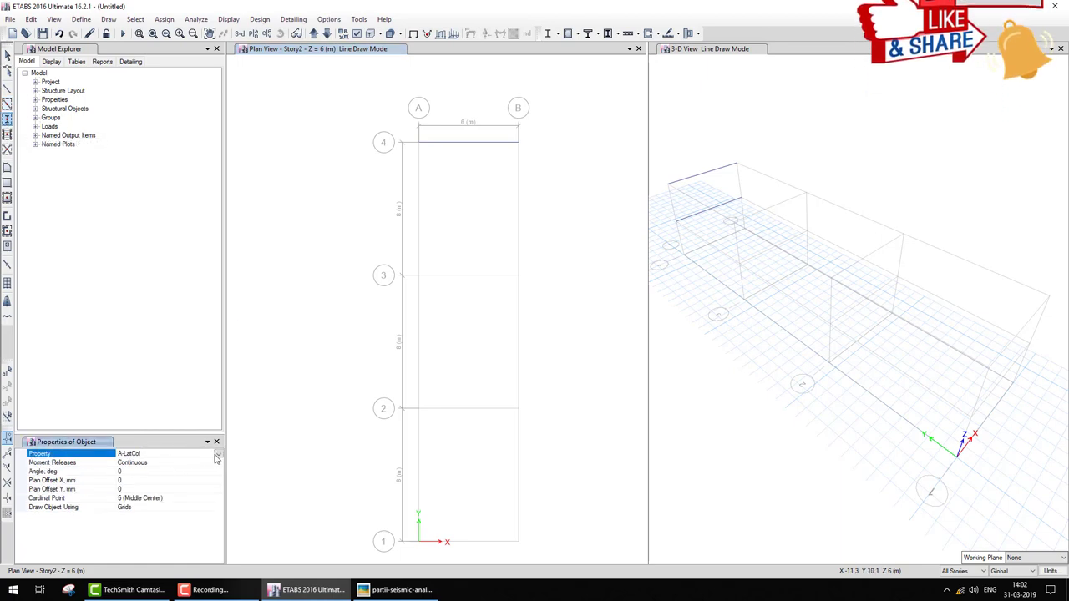
left_click(218, 453)
left_click(216, 508)
left_click(189, 507)
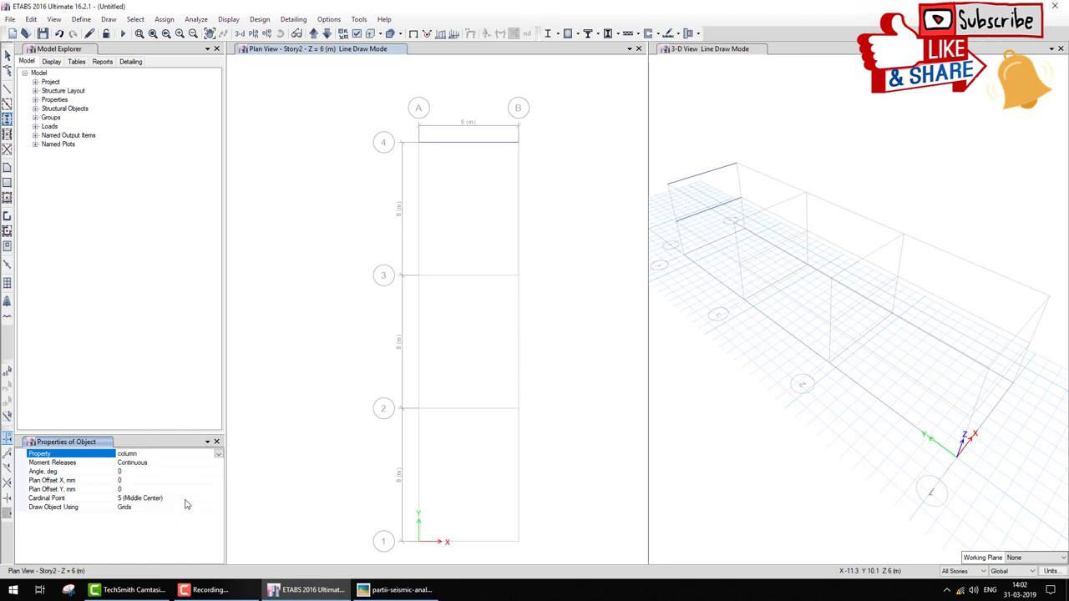
left_click(420, 143)
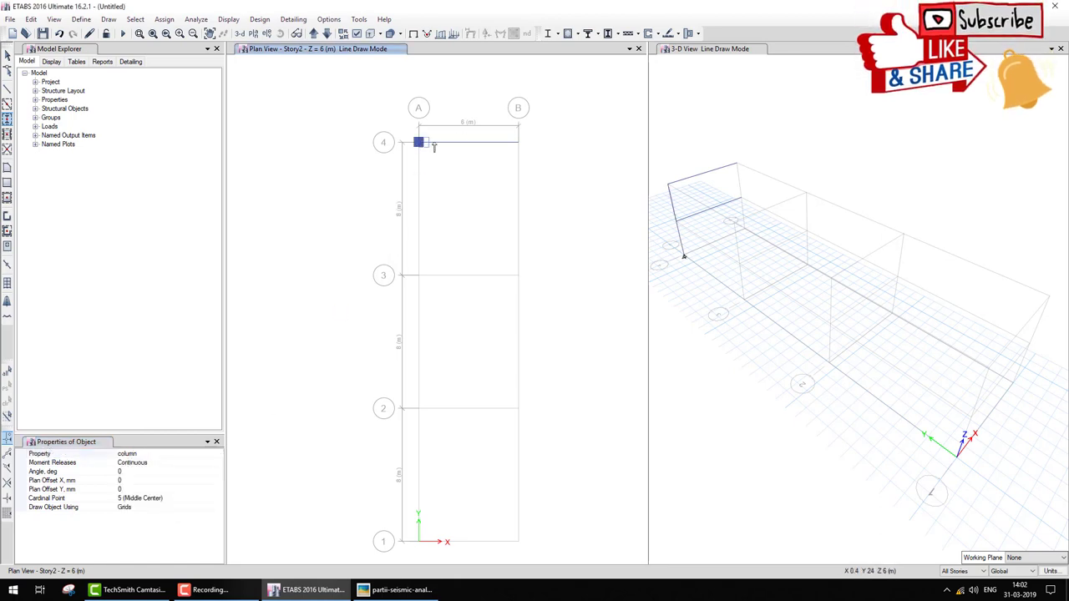
left_click(519, 144)
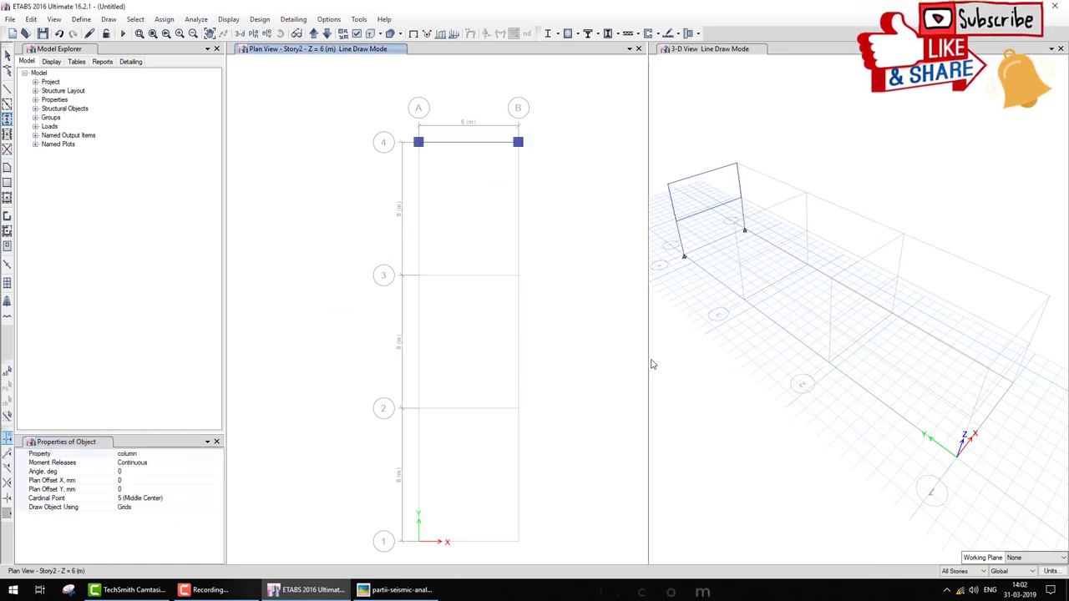
left_click_drag(684, 253, 708, 250)
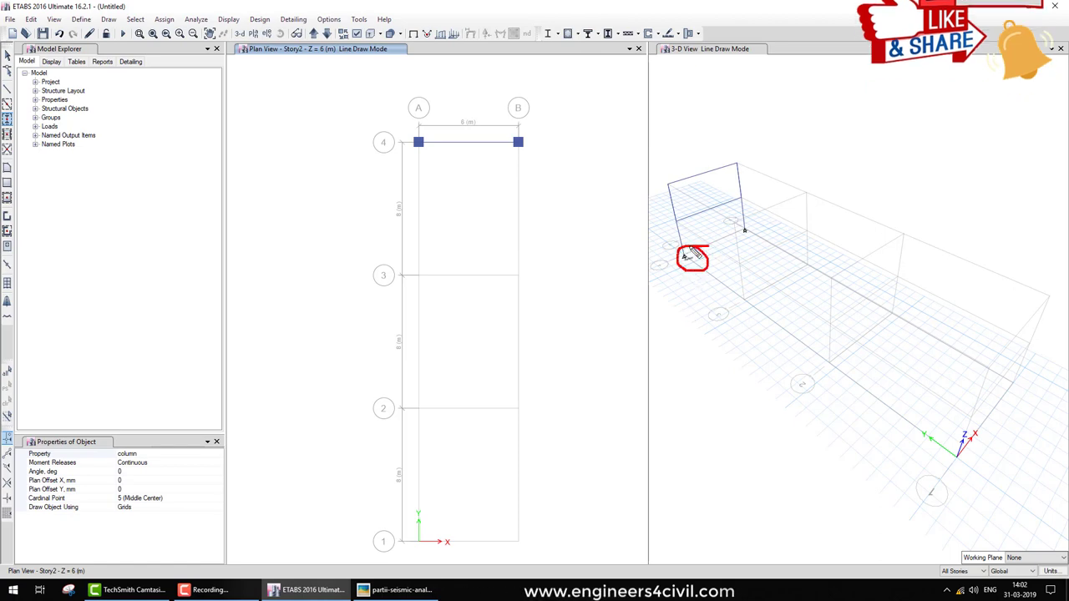
left_click_drag(762, 227, 762, 245)
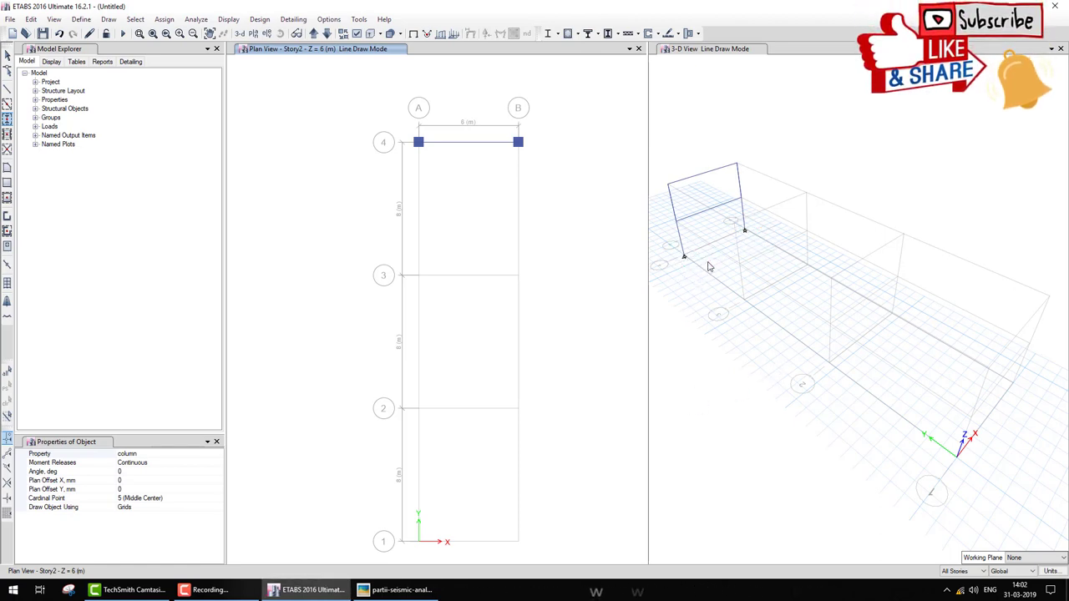
Limit drawing to One Story and exit frame drawing mode
left_click(961, 574)
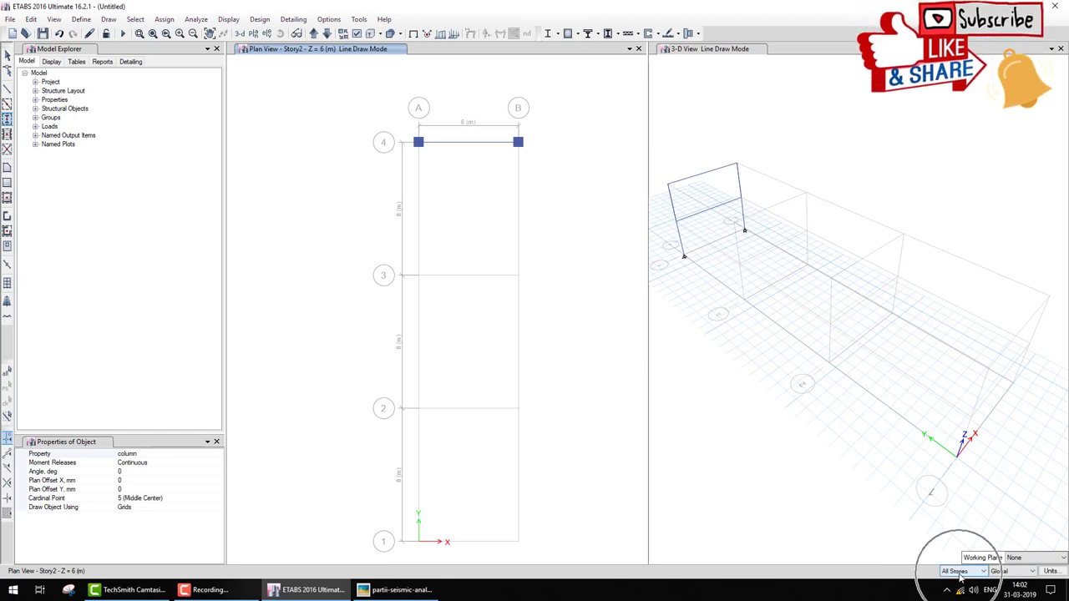
left_click(958, 582)
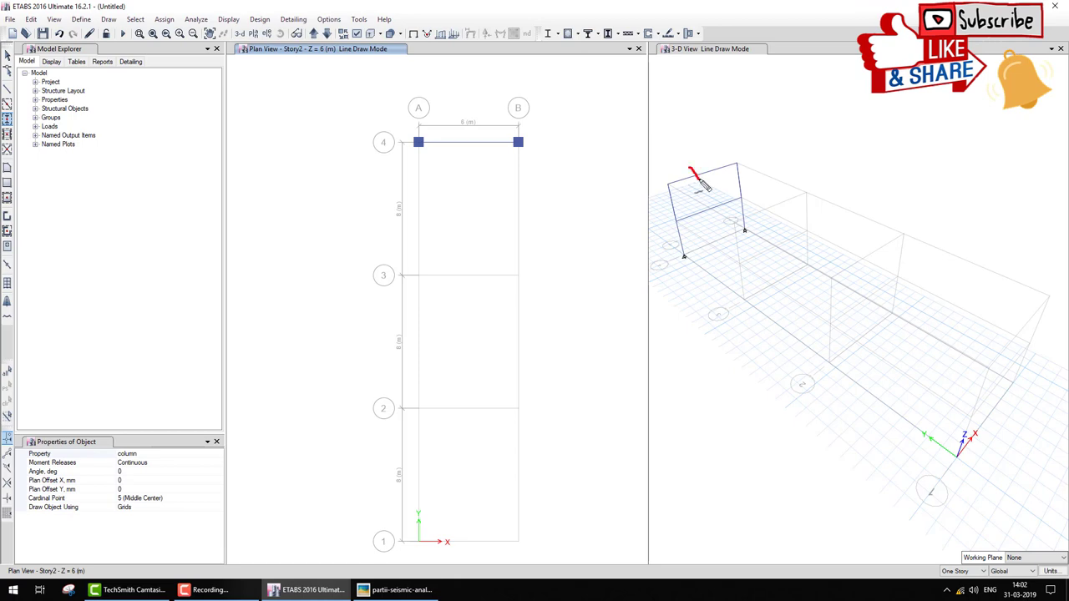
left_click_drag(697, 206, 725, 206)
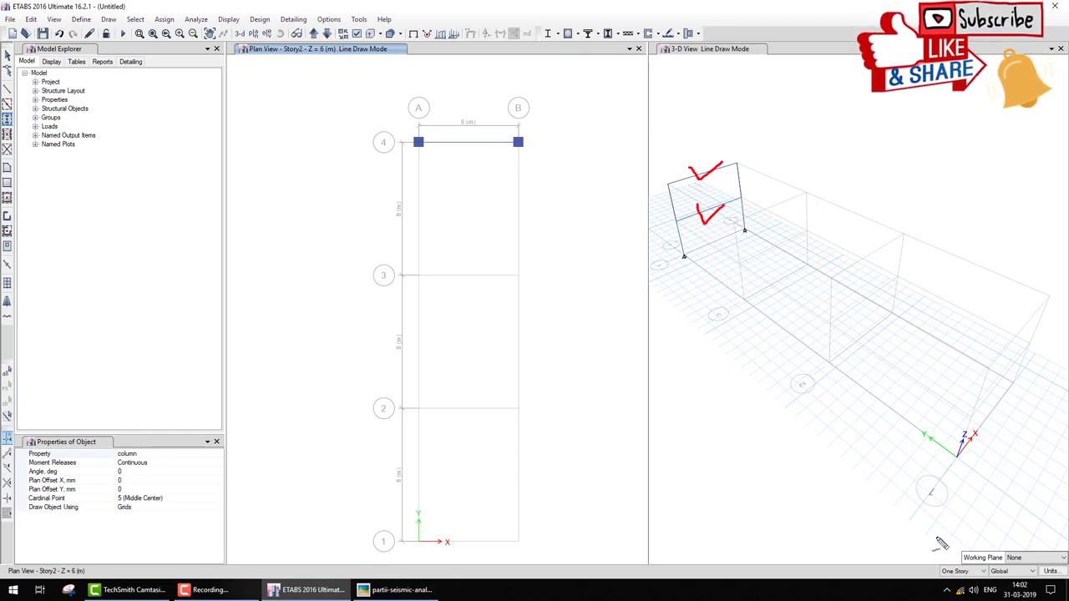
left_click_drag(965, 541, 1023, 593)
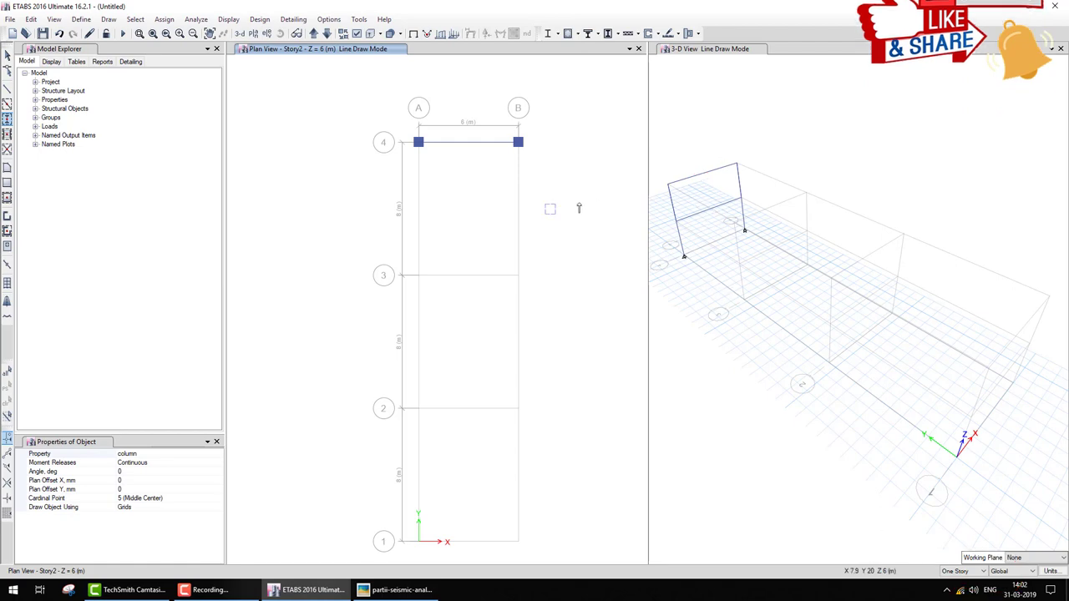
left_click(715, 198)
key("Escape")
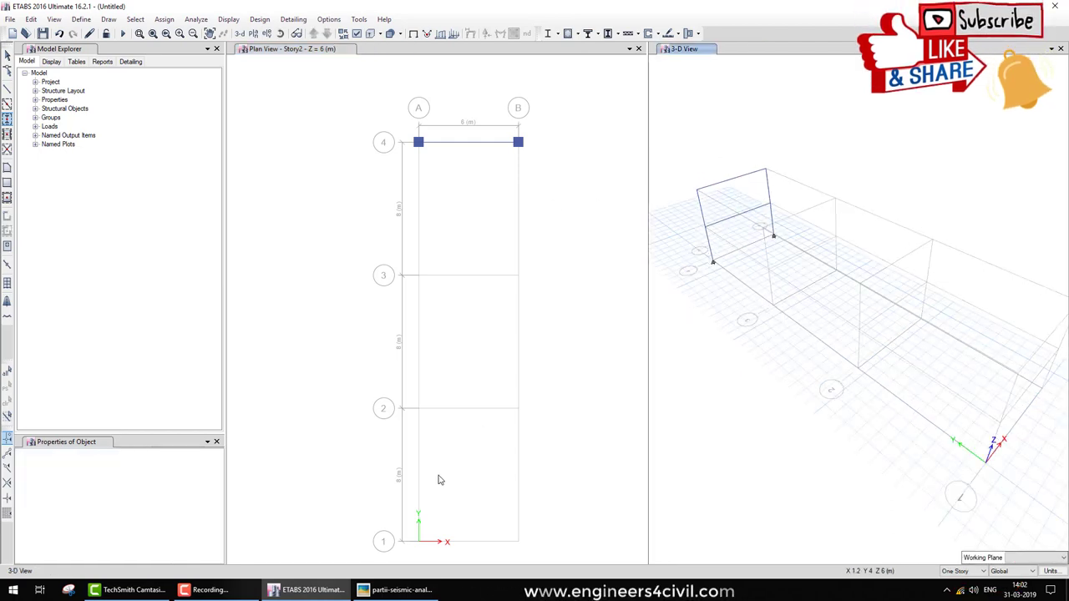
Restrain both base joints against translation in X, Y and Z
left_click(704, 243)
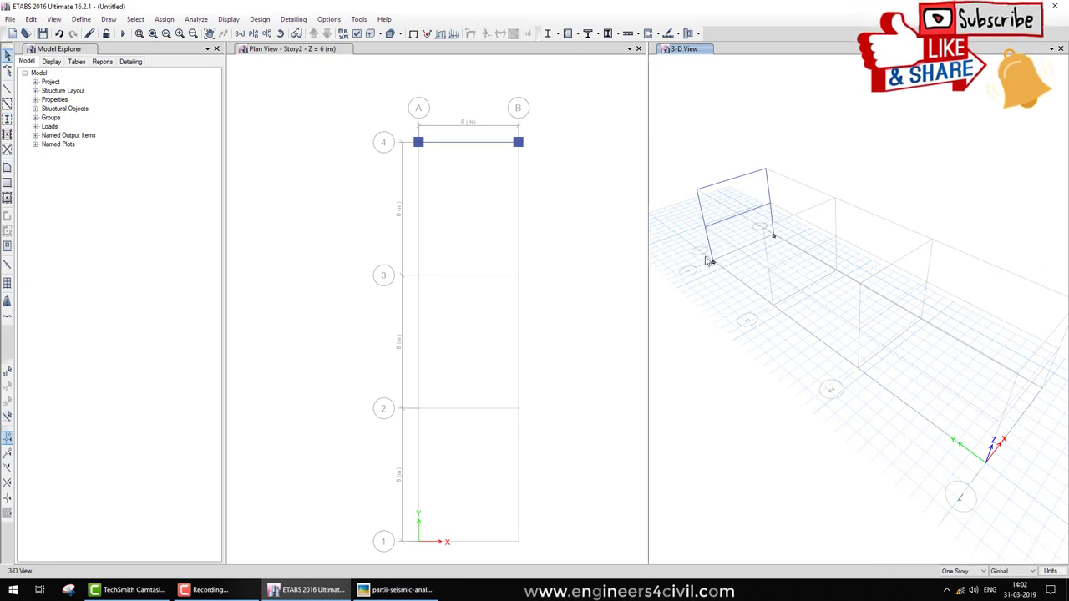
left_click(164, 18)
left_click(309, 31)
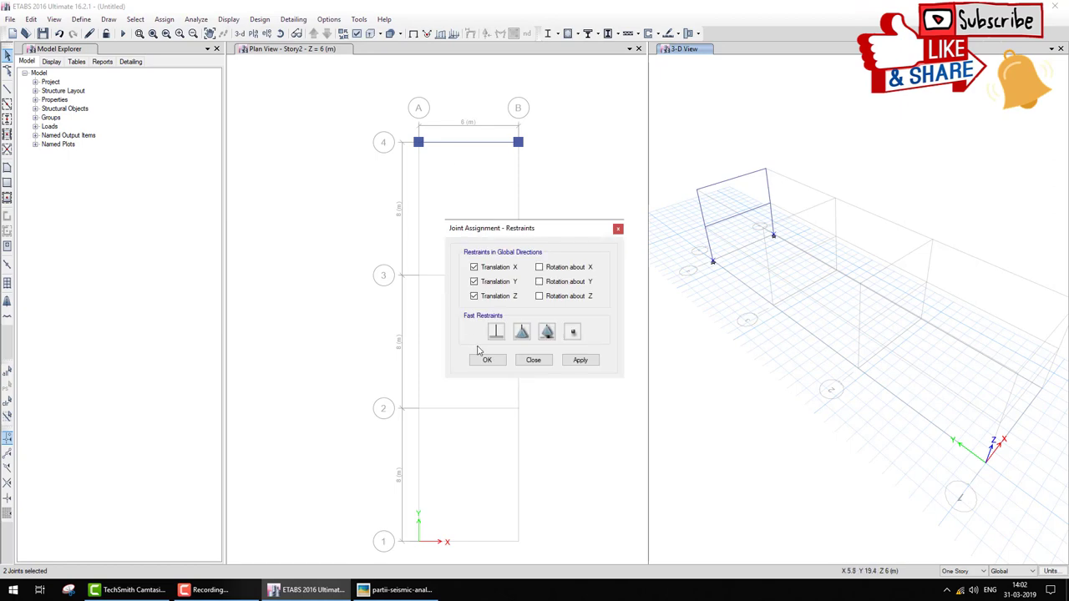
left_click(487, 360)
Check the reference loading diagram, then return to the ETABS model
scroll(714, 271, "up", 3)
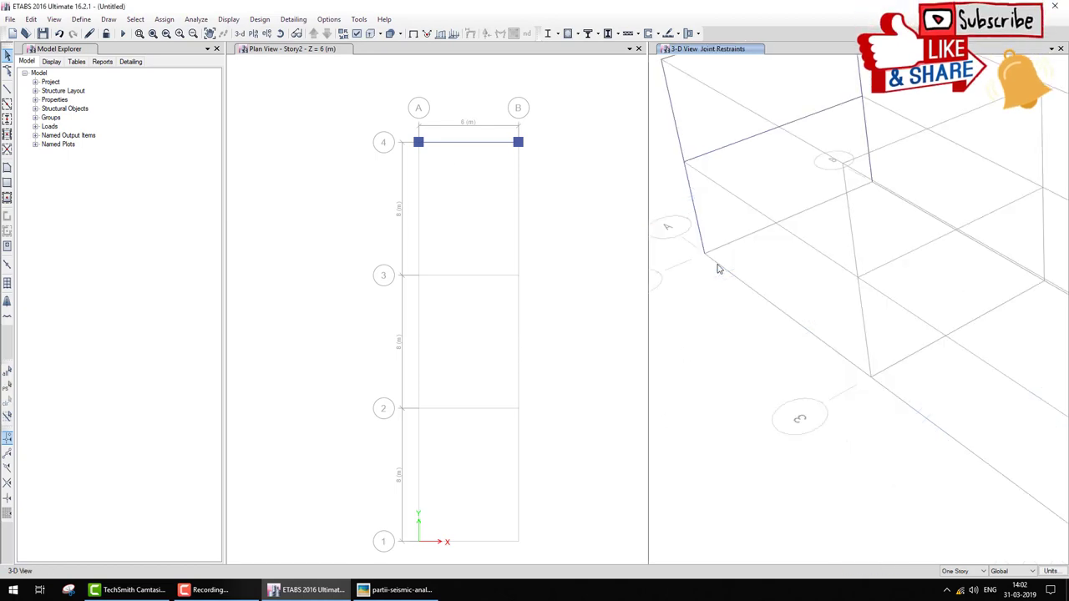
scroll(735, 284, "up", 2)
scroll(760, 303, "down", 3)
scroll(756, 296, "down", 3)
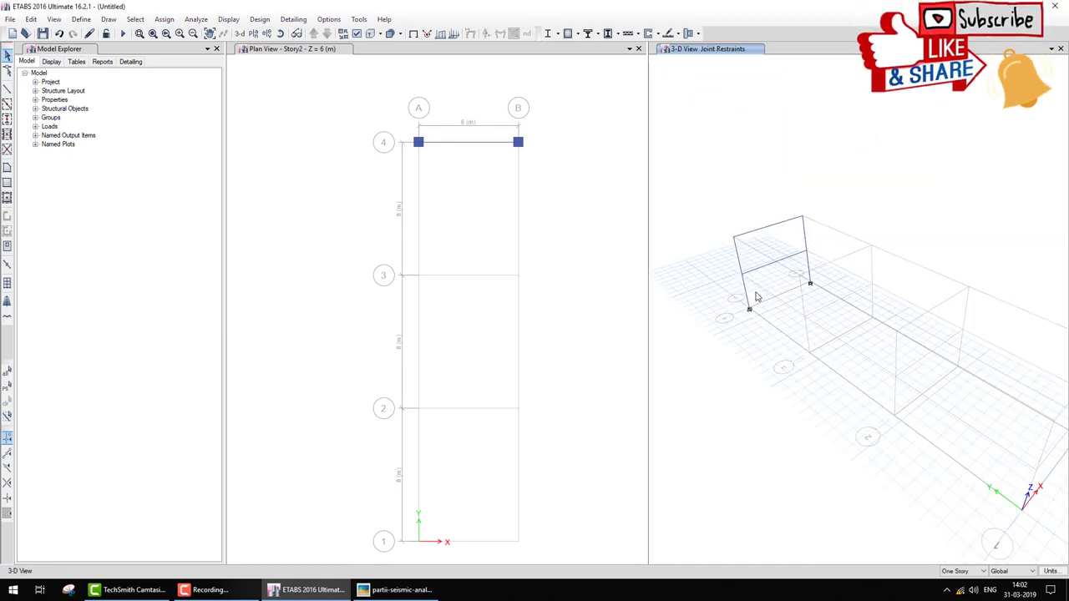
left_click(388, 589)
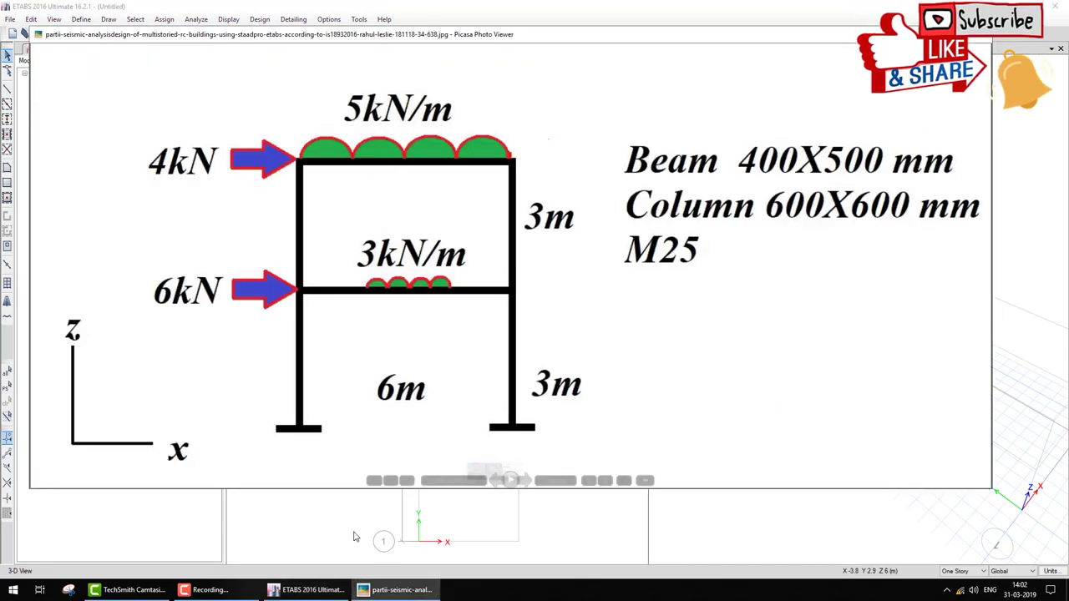
left_click(318, 590)
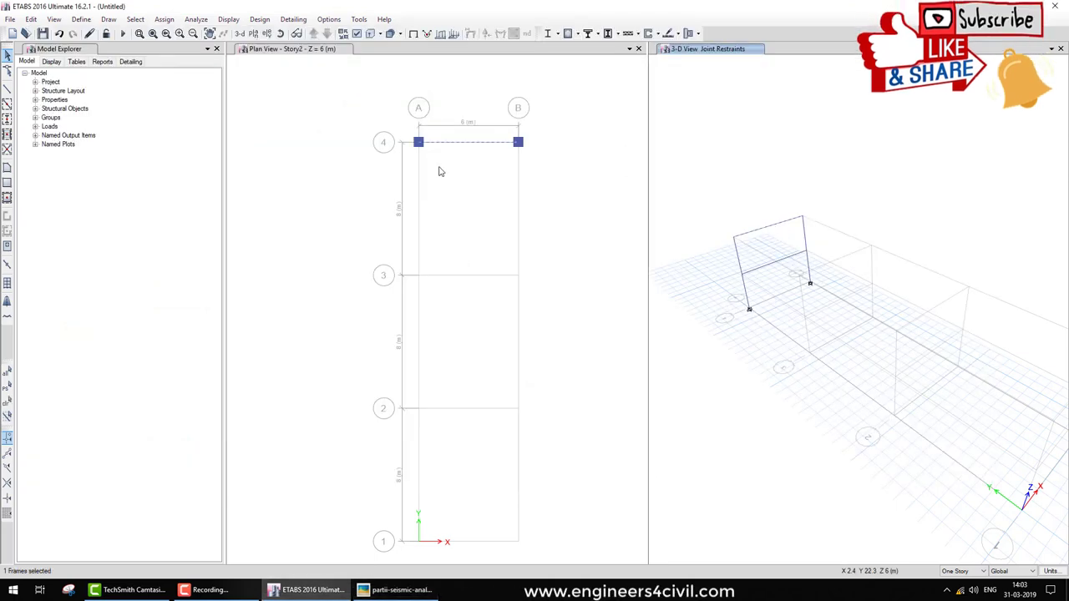
Give the top beam a 5 kN/m uniform Dead load, then reopen the loading diagram
left_click(163, 18)
mouse_move(205, 125)
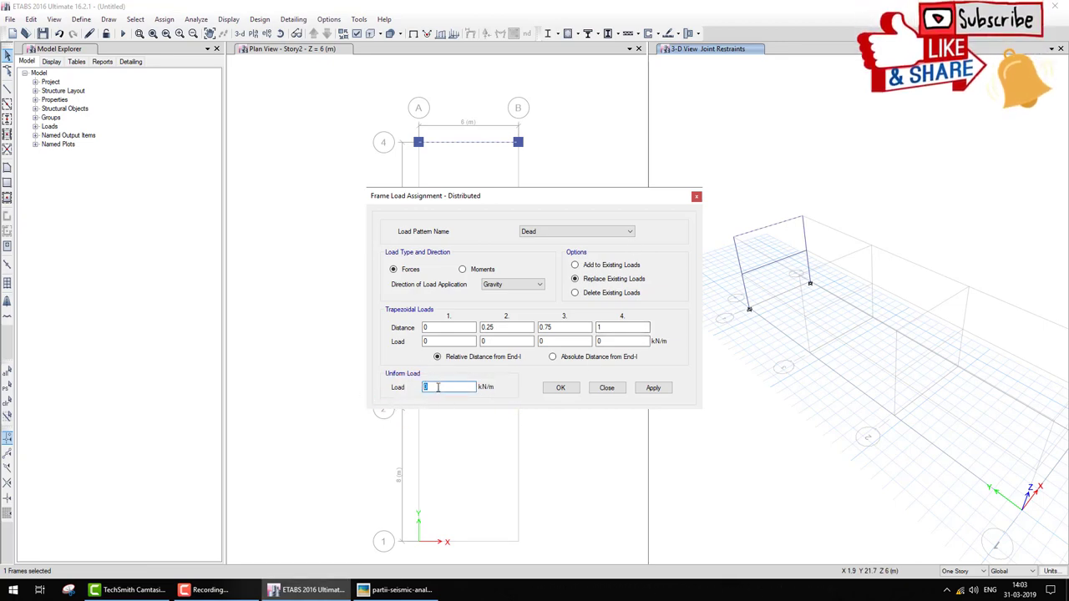
type("5")
left_click(565, 390)
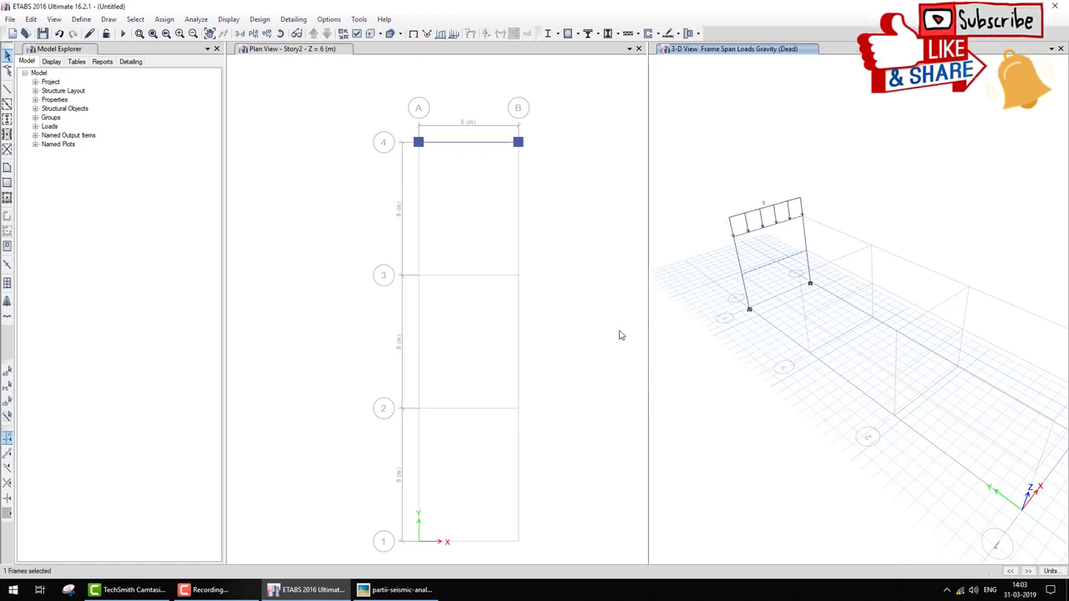
left_click(433, 590)
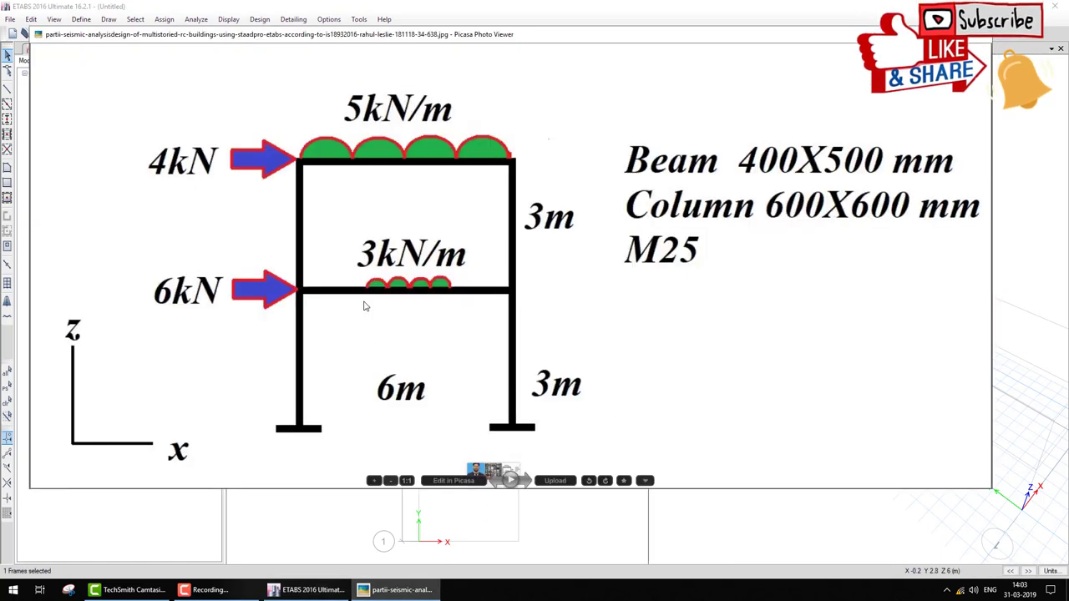
Mark the 3 kN/m partial beam load on the sketch, then clear the markings
mouse_move(369, 299)
left_mouse_down()
mouse_move(378, 325)
mouse_move(424, 309)
mouse_move(458, 314)
left_mouse_up()
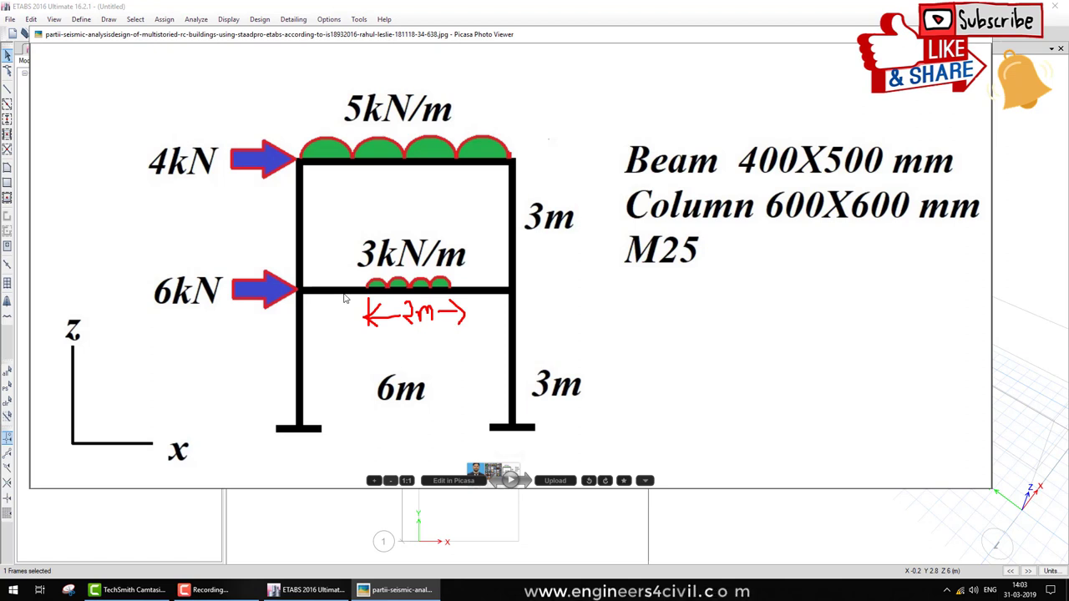
left_click_drag(327, 263, 344, 276)
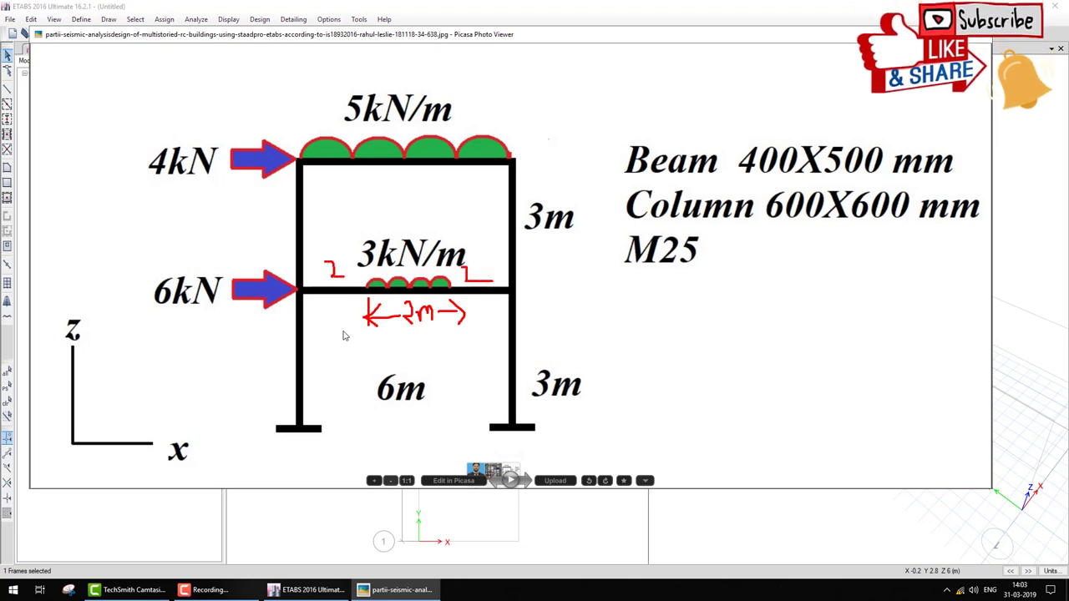
left_click_drag(362, 215, 451, 217)
left_click_drag(315, 209, 391, 211)
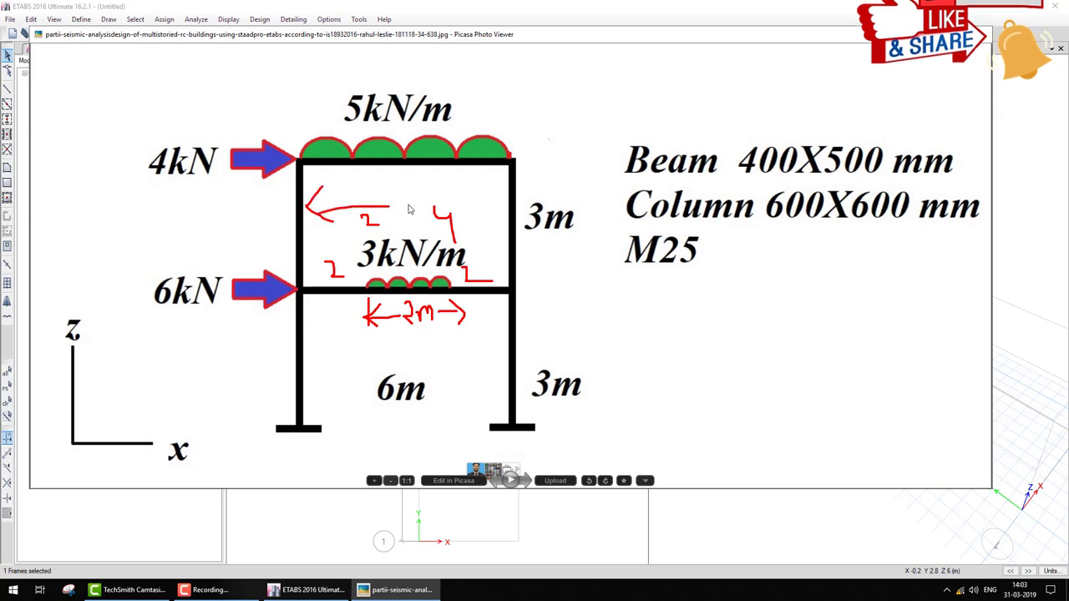
key("Escape")
key("Escape")
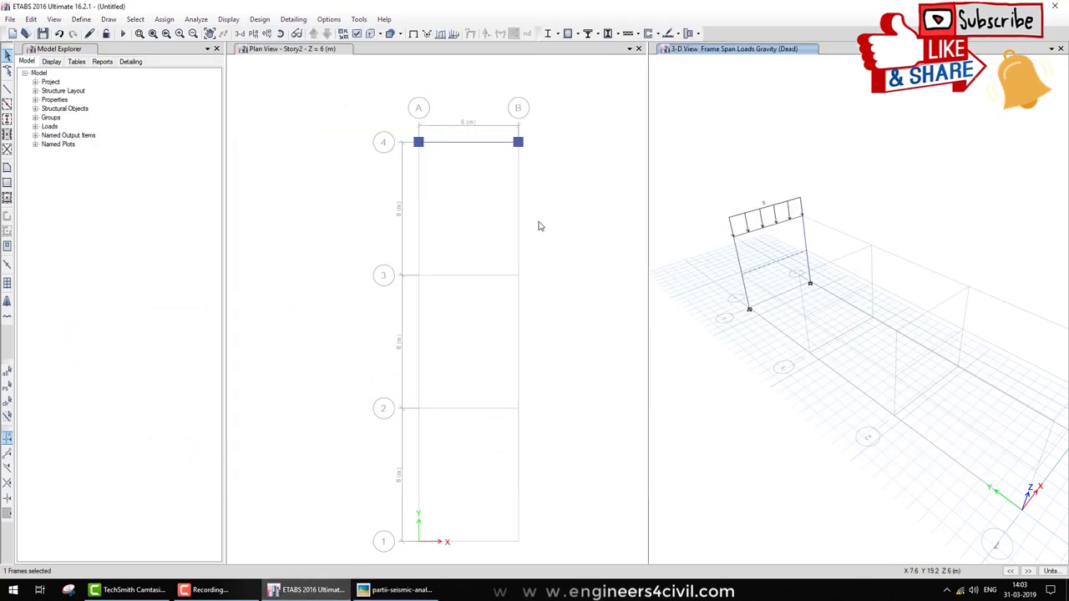
Load the lower beam with 3 kN/m Dead from 2 m to 4 m, uniform load 0
left_click(162, 21)
mouse_move(190, 122)
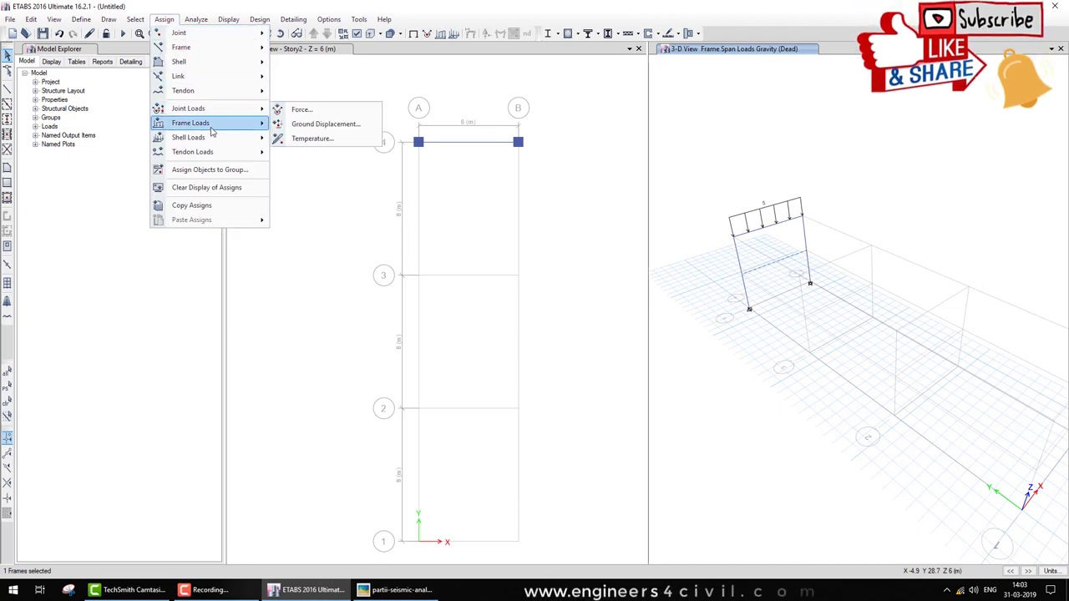
left_click(301, 123)
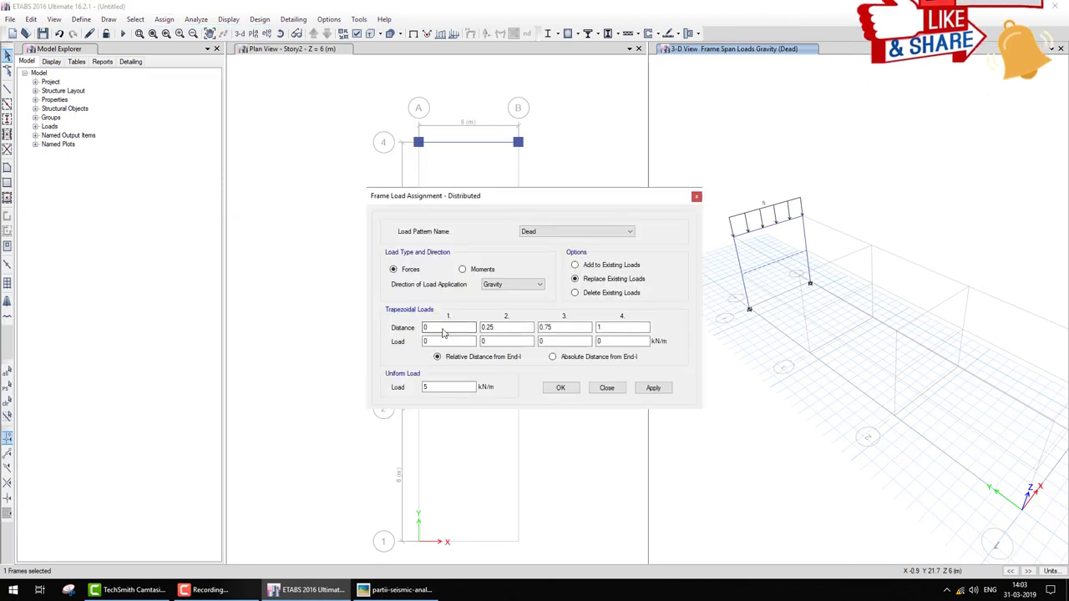
double_click(444, 330)
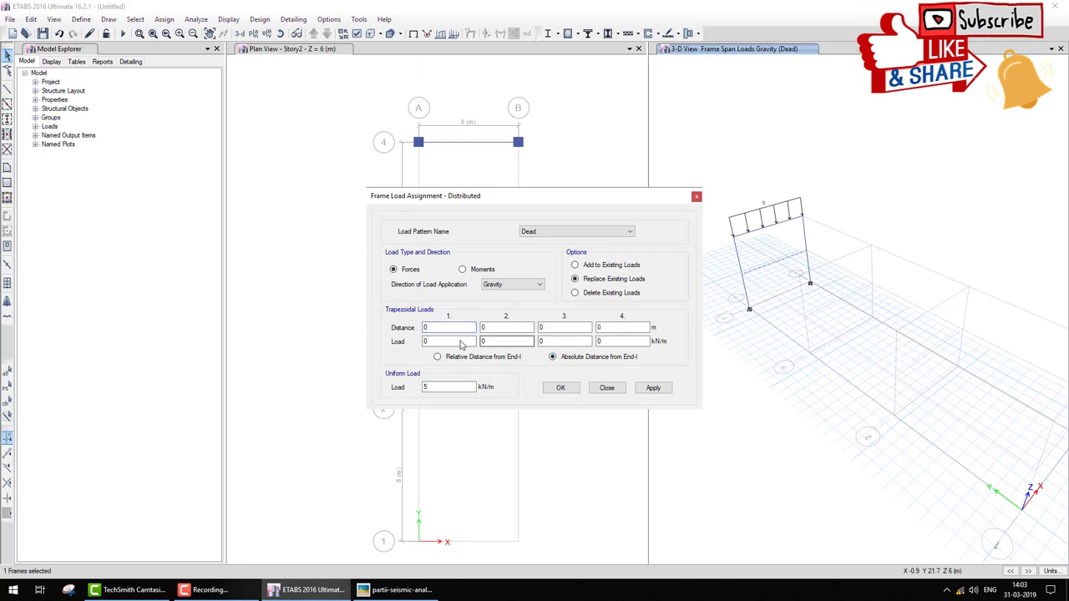
type("2")
type("3")
key("Tab")
type("4")
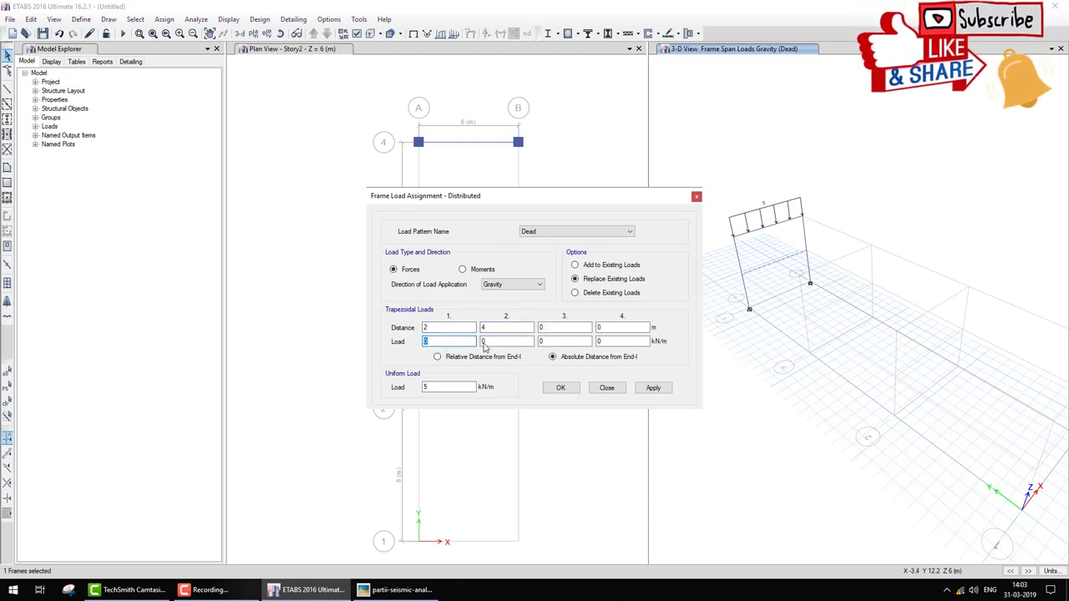
key("Tab")
type("3")
double_click(444, 388)
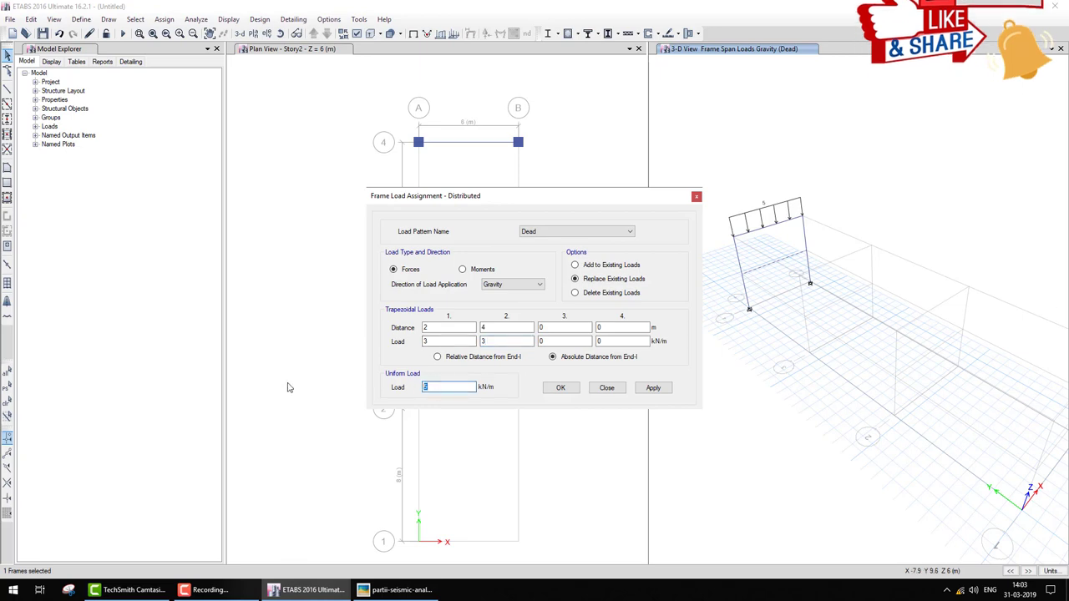
type("0")
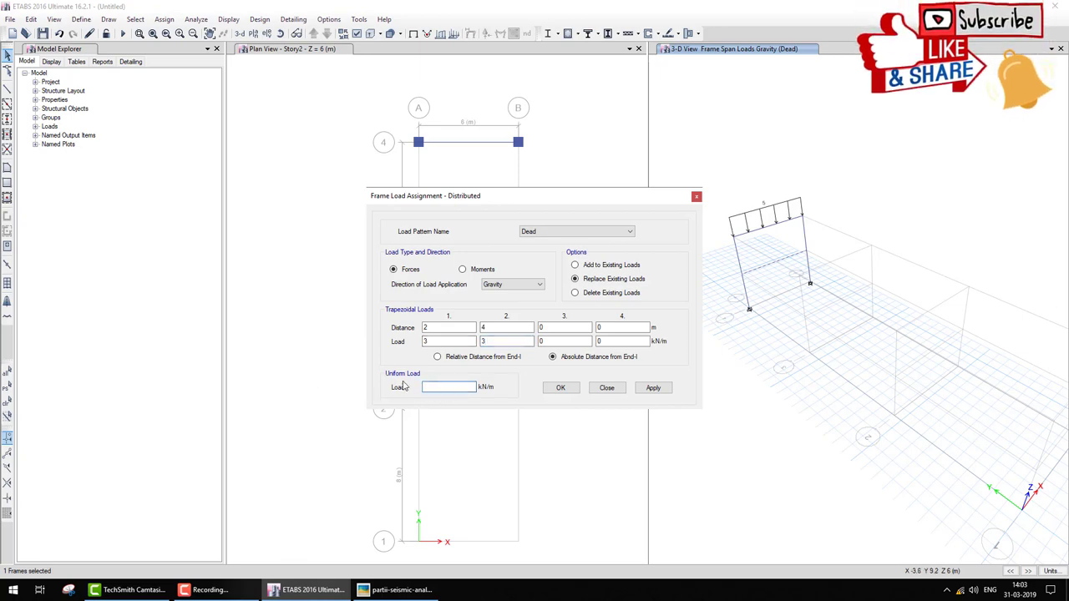
left_click(558, 389)
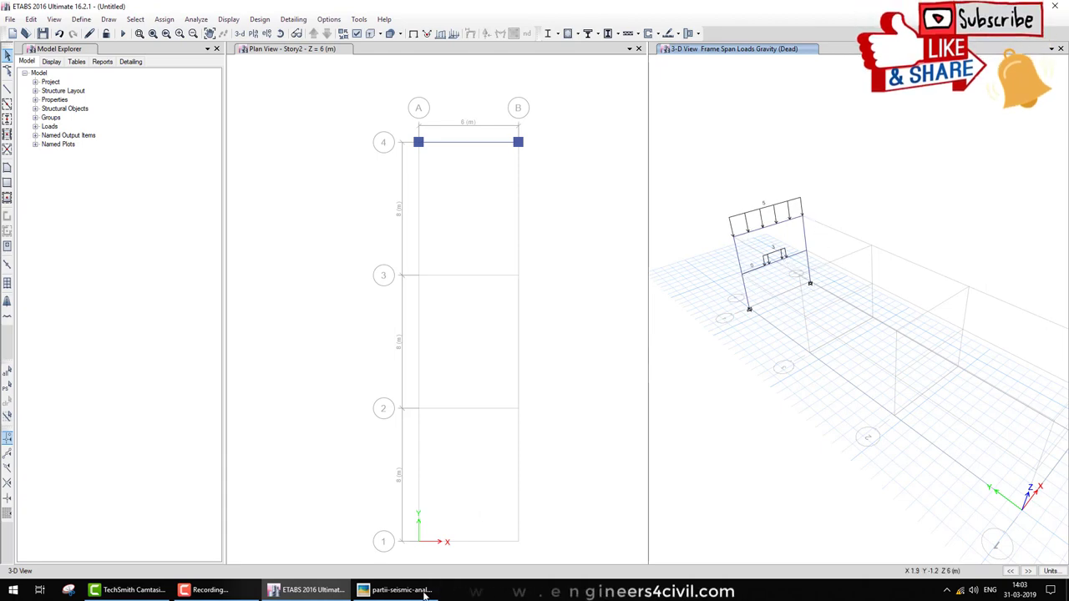
Annotate the top-beam load and the 4 kN Fx joint force on the sketch, then return to ETABS
left_click(396, 590)
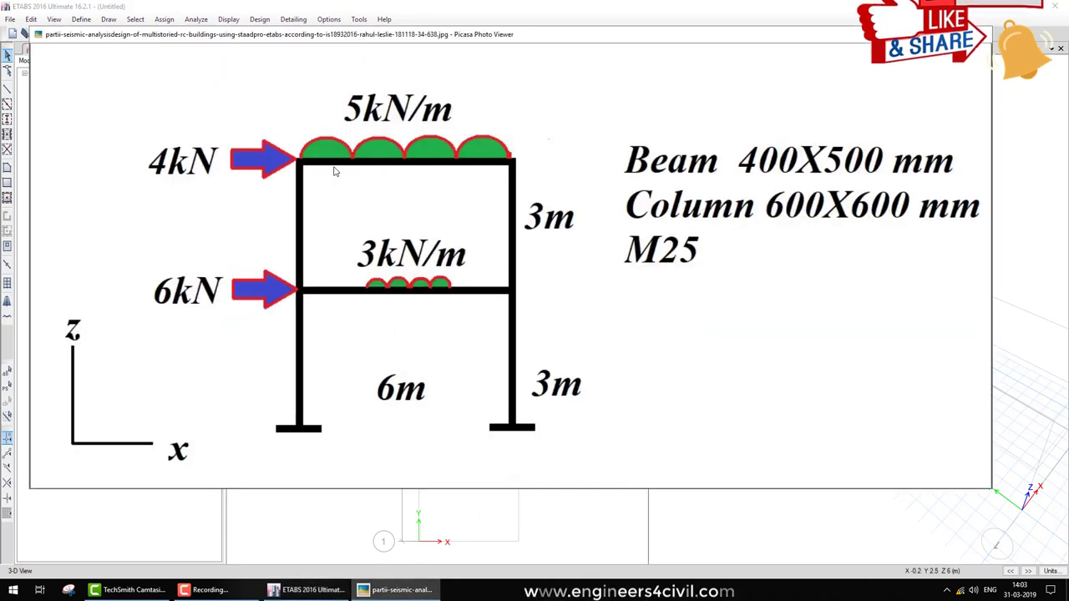
left_click_drag(357, 169, 395, 171)
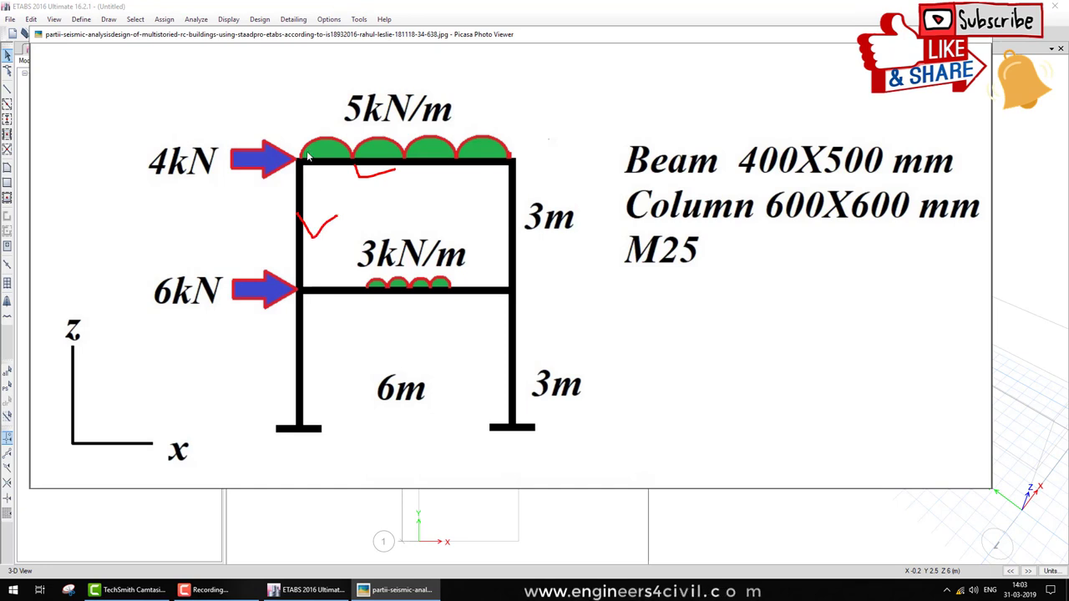
left_click_drag(299, 171, 303, 158)
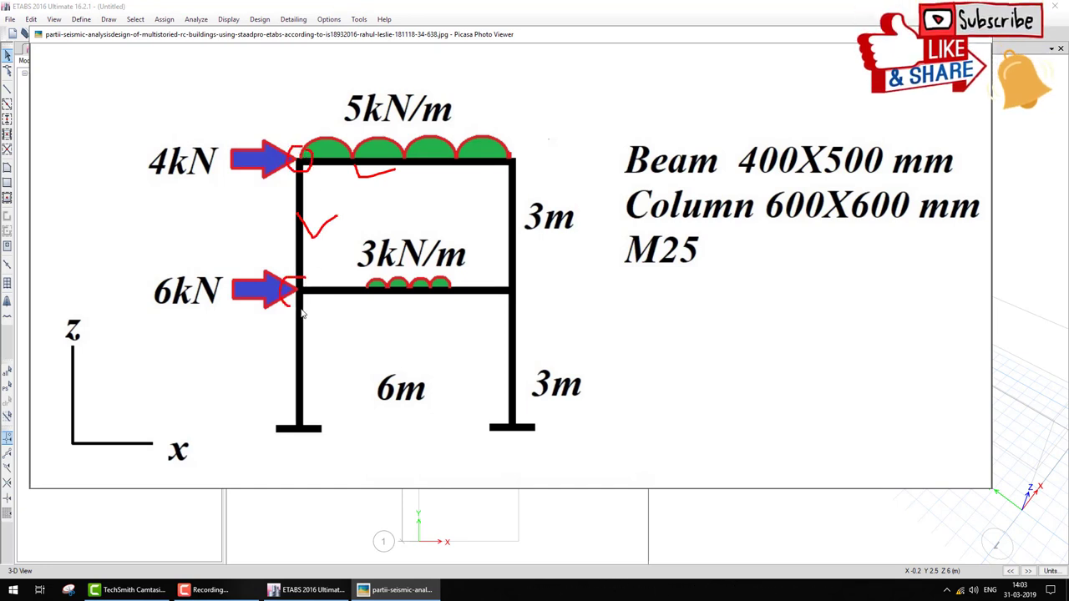
mouse_move(122, 213)
left_mouse_down()
mouse_move(178, 219)
mouse_move(159, 233)
mouse_move(223, 241)
left_mouse_up()
left_click_drag(228, 225, 224, 241)
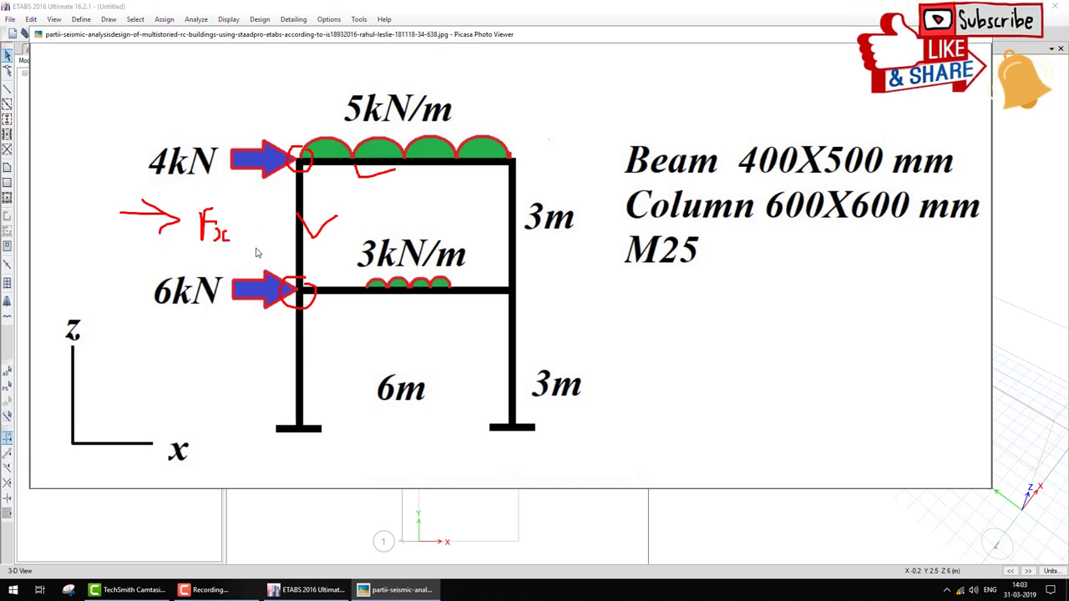
key("Escape")
key("alt+Tab")
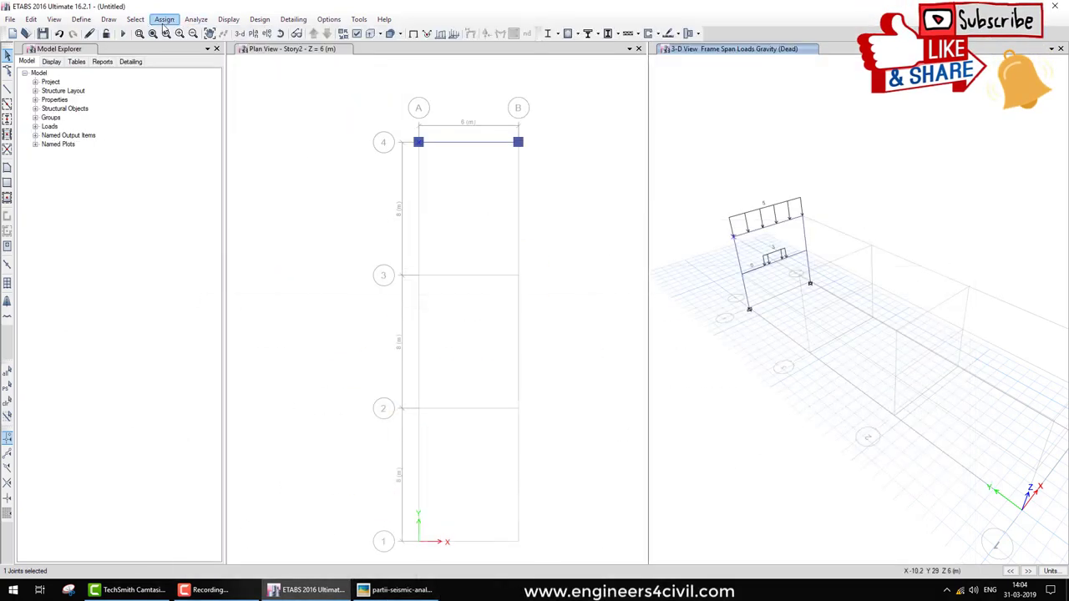
Assign a horizontal Dead force to the selected joint and check it against the sketch
left_click(164, 20)
mouse_move(188, 109)
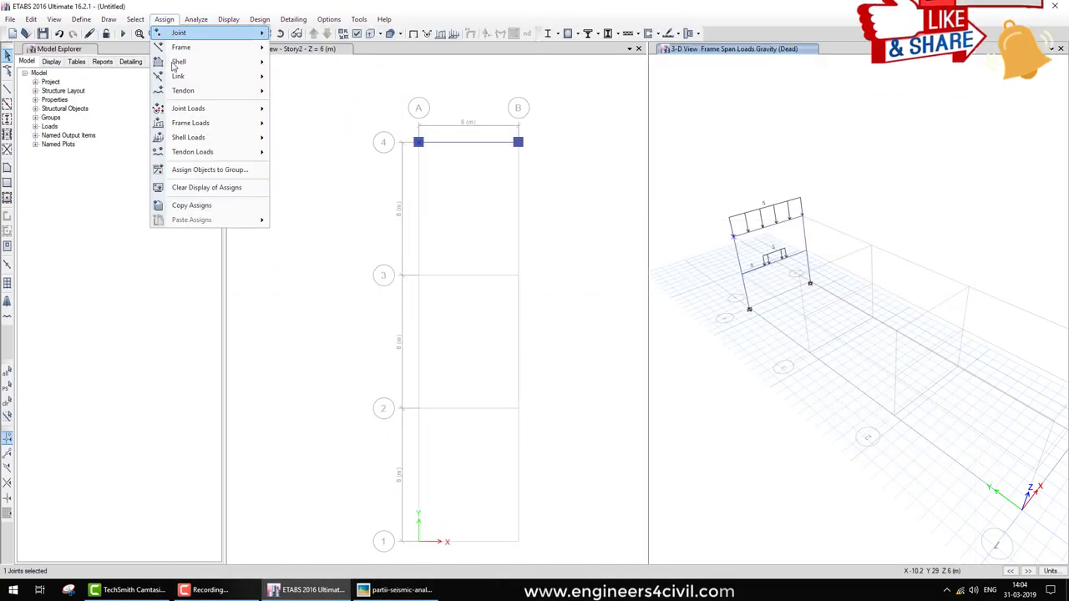
left_click(278, 114)
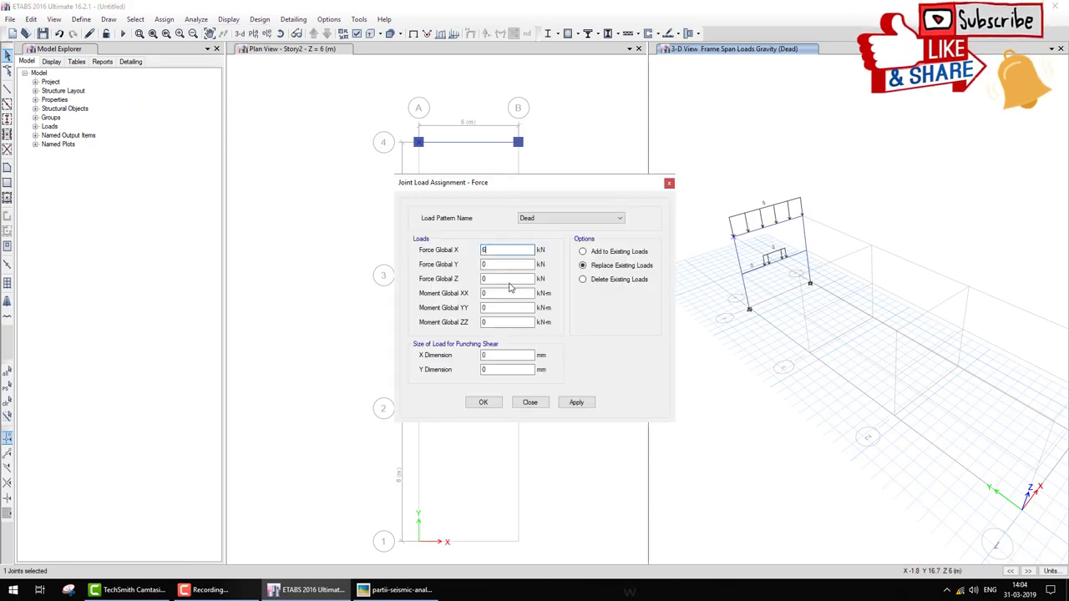
left_click(483, 402)
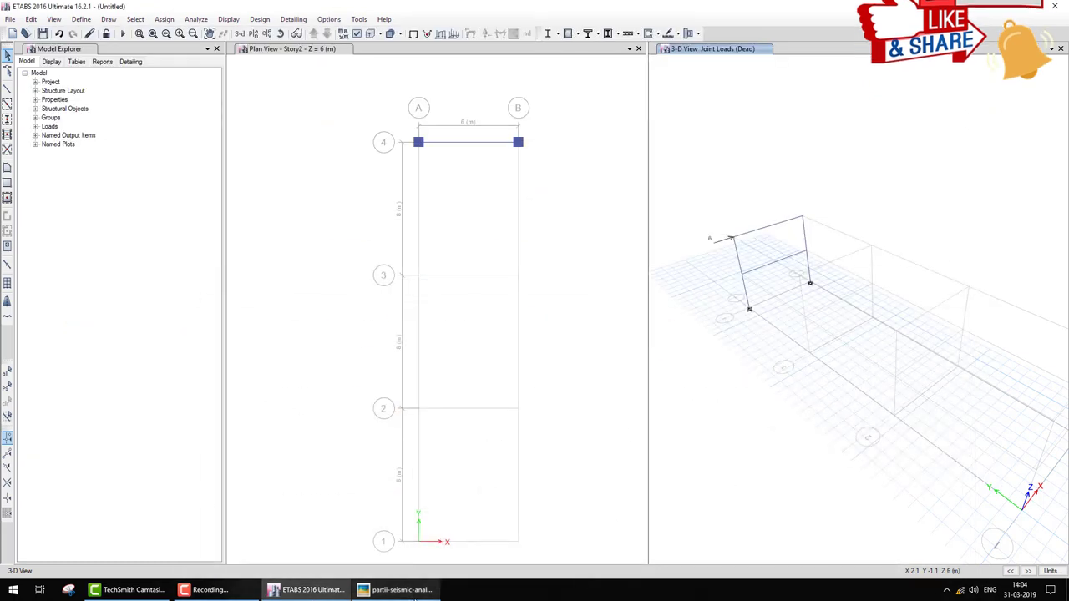
left_click(397, 590)
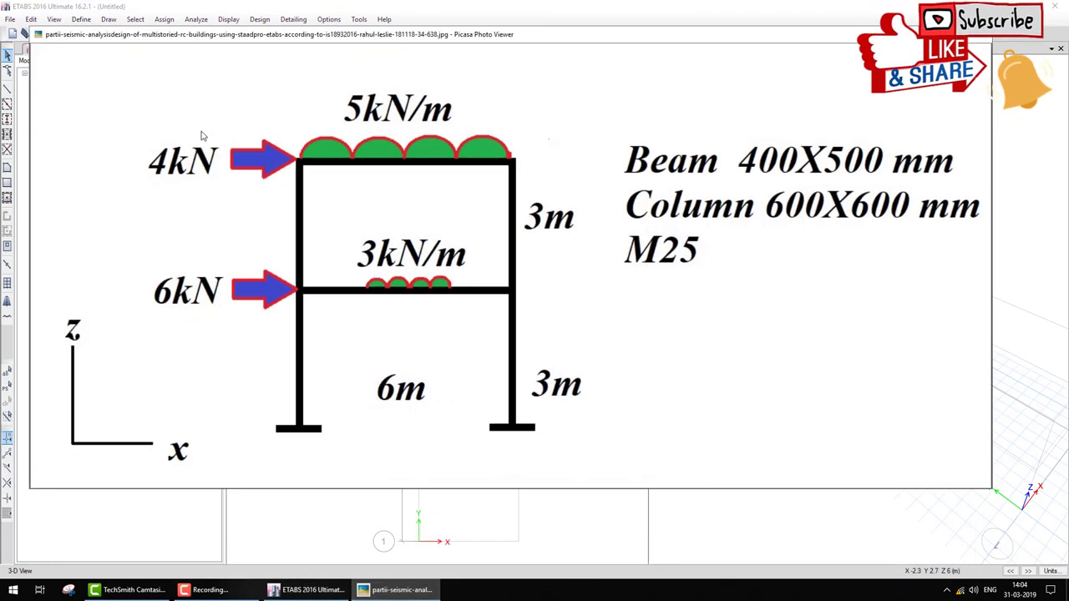
left_click(397, 590)
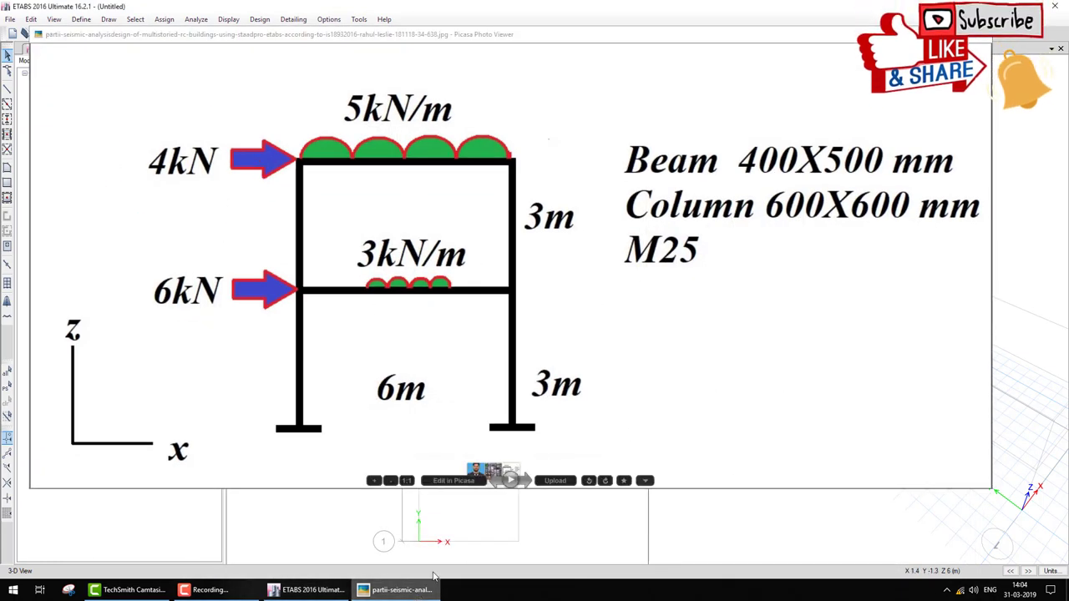
Set a 4 kN X-force at the top-left joint and 6 kN at the joint below
left_click(164, 18)
mouse_move(189, 108)
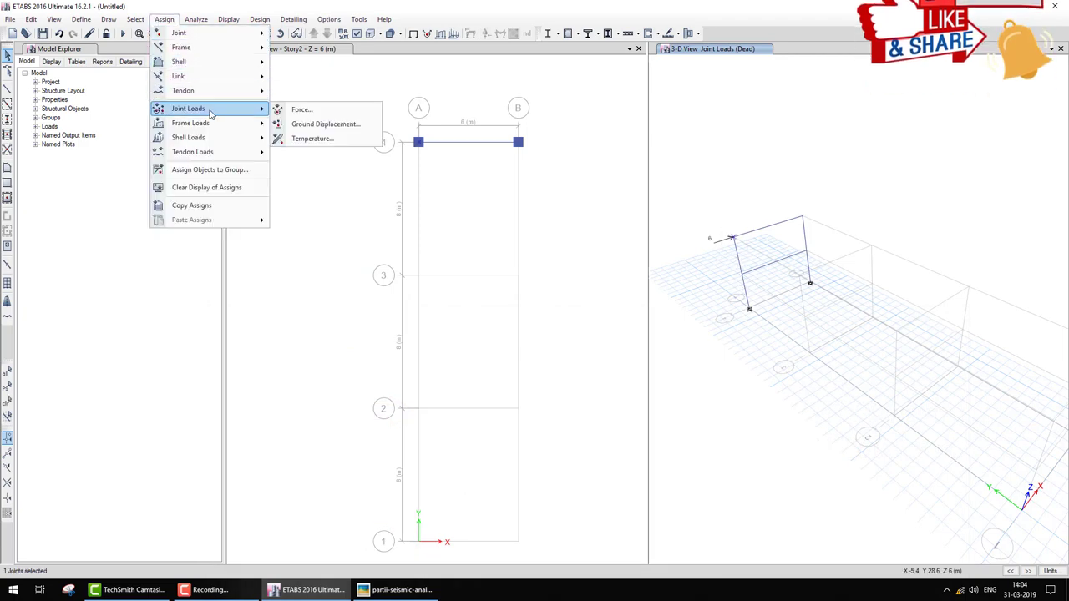
left_click(297, 108)
type("4")
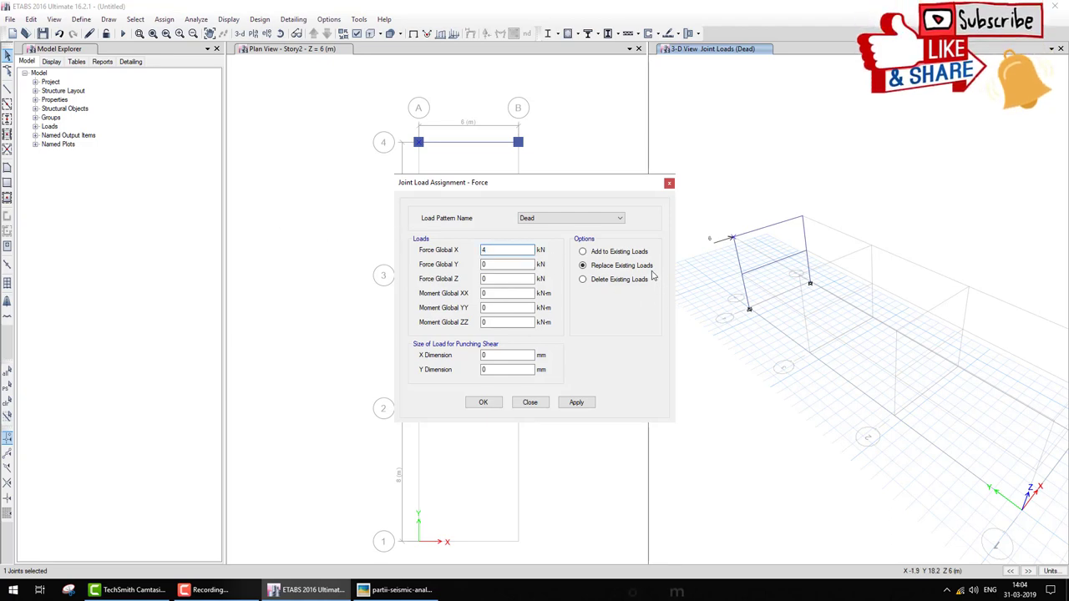
left_click(483, 402)
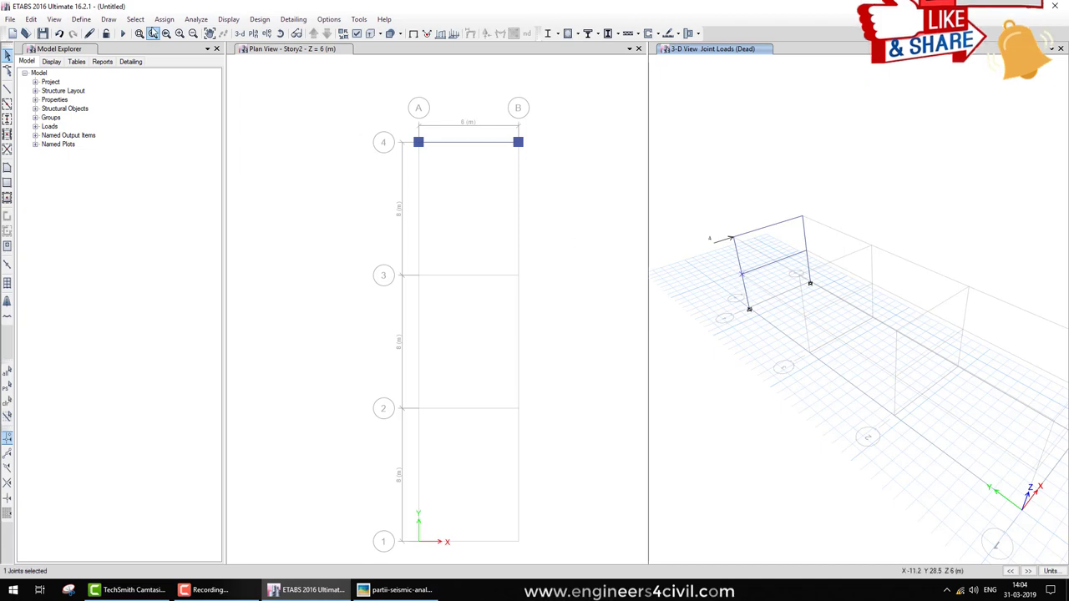
left_click(164, 19)
mouse_move(188, 109)
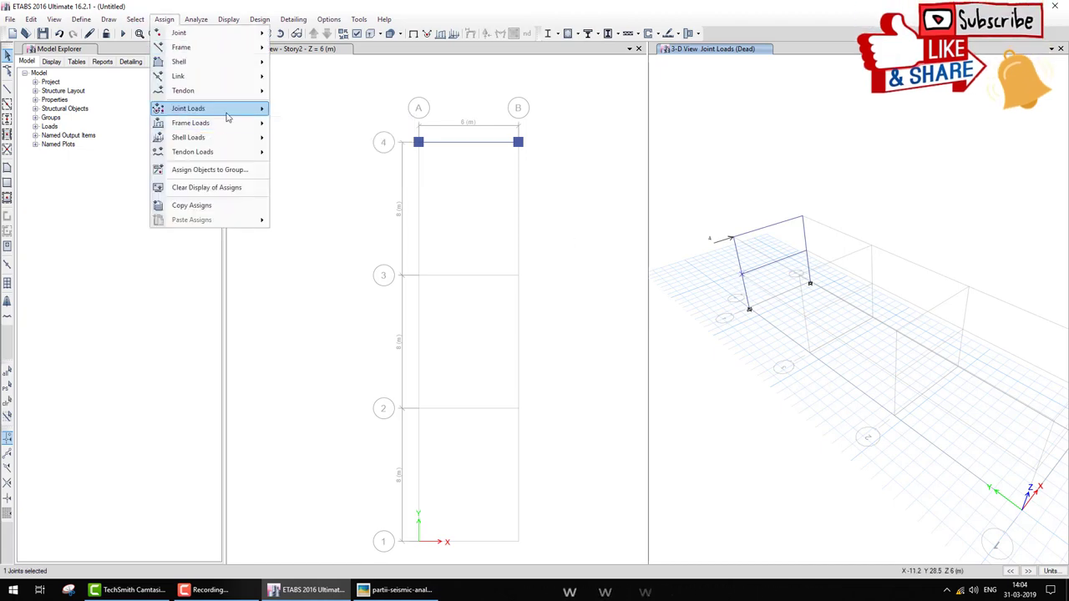
left_click(298, 107)
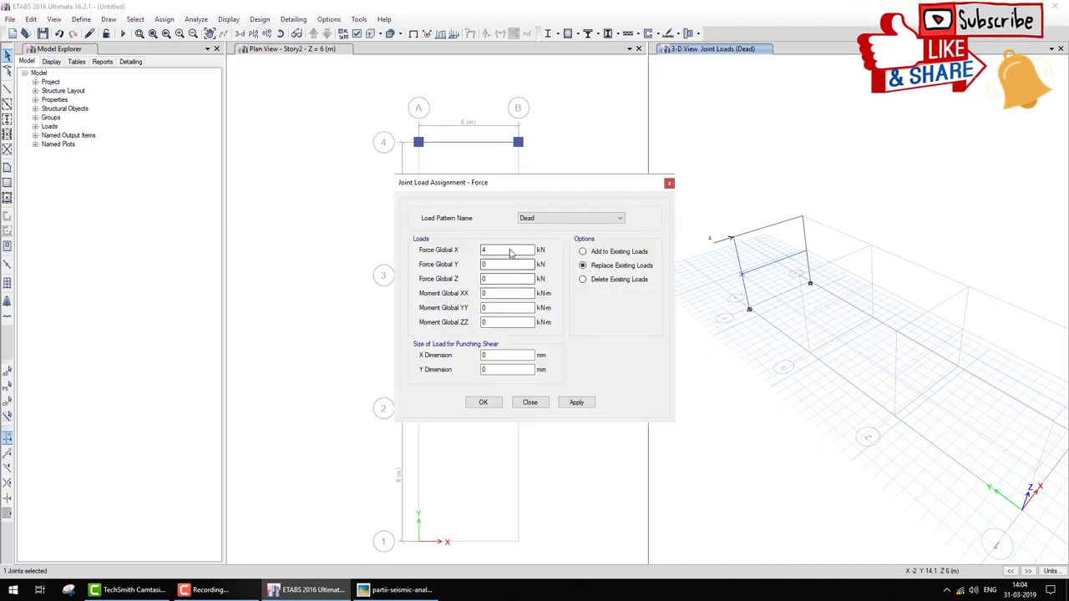
left_click(483, 403)
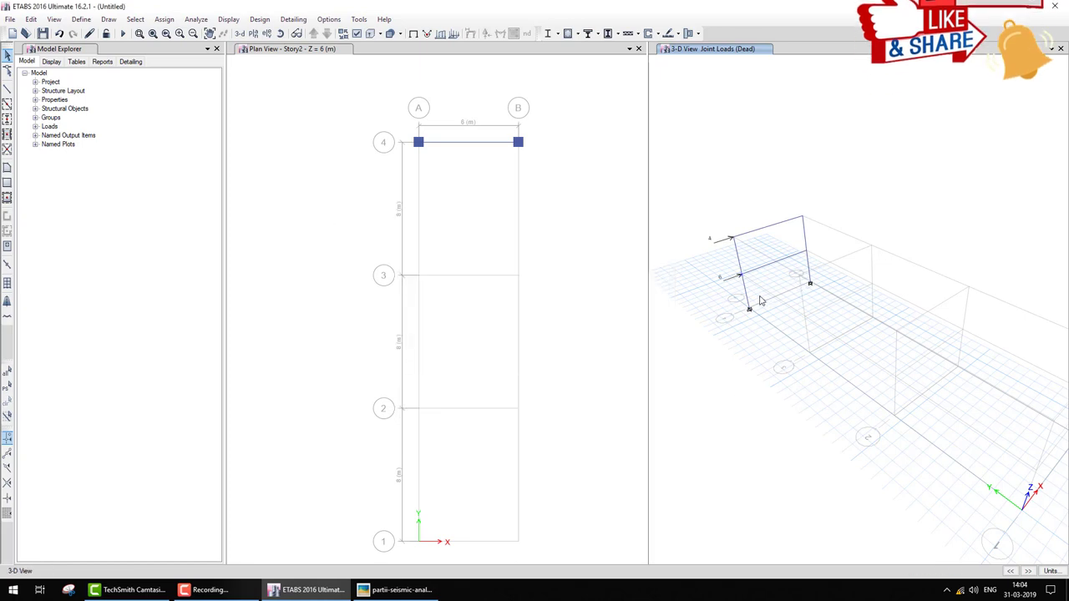
left_click(392, 590)
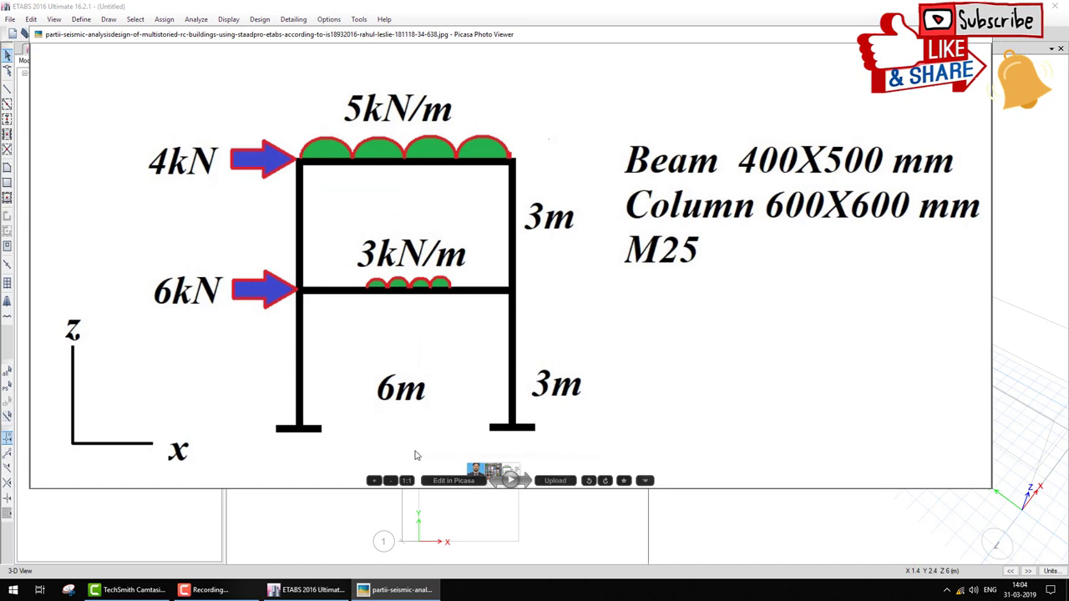
Save the model as 'frame' and run the analysis with F5
left_click(305, 590)
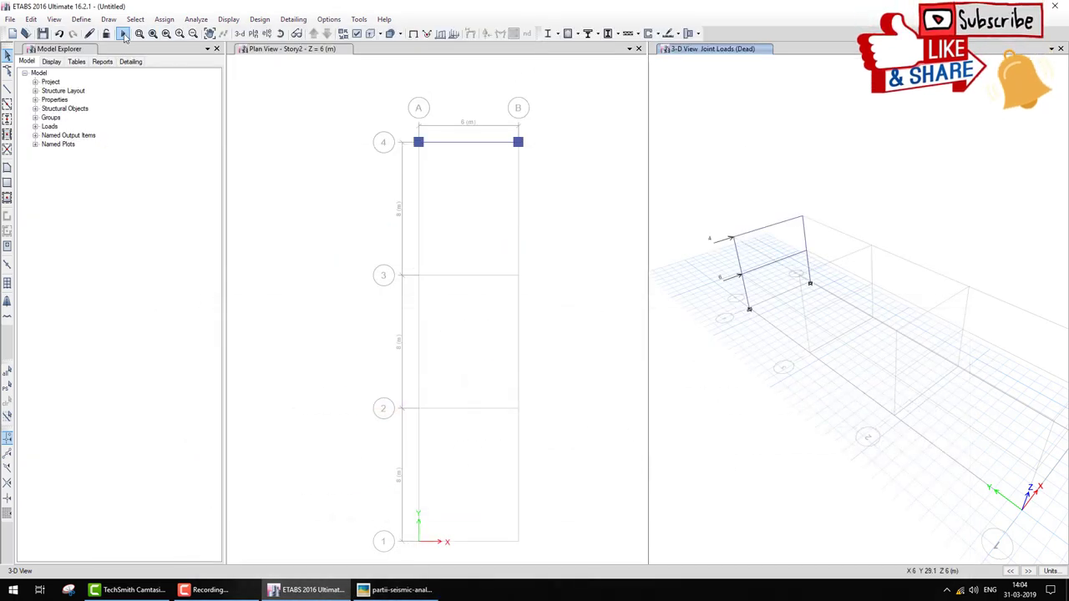
key("ctrl+s")
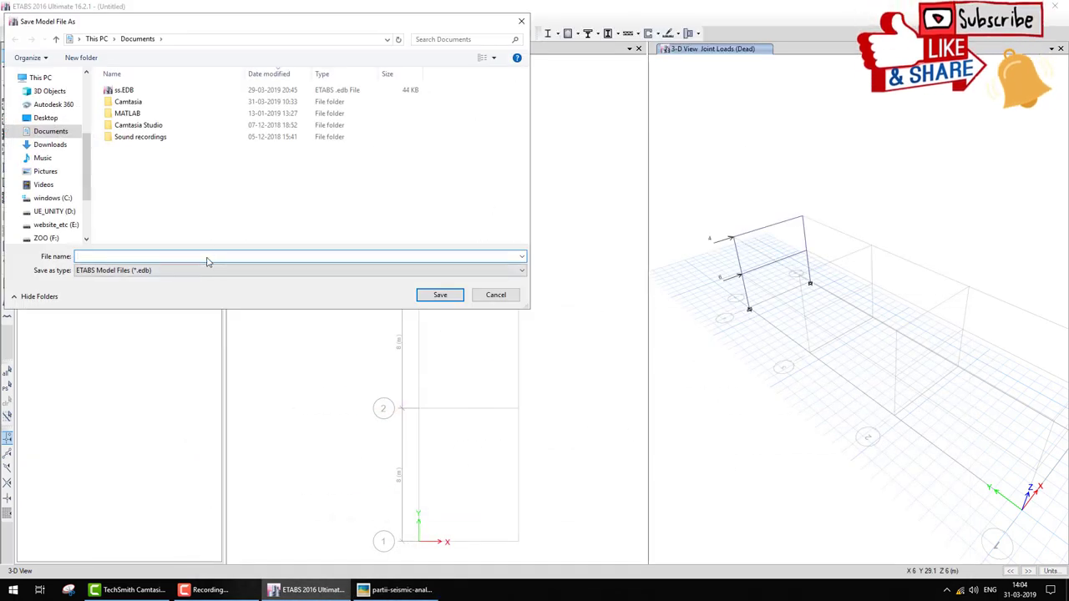
type("frame")
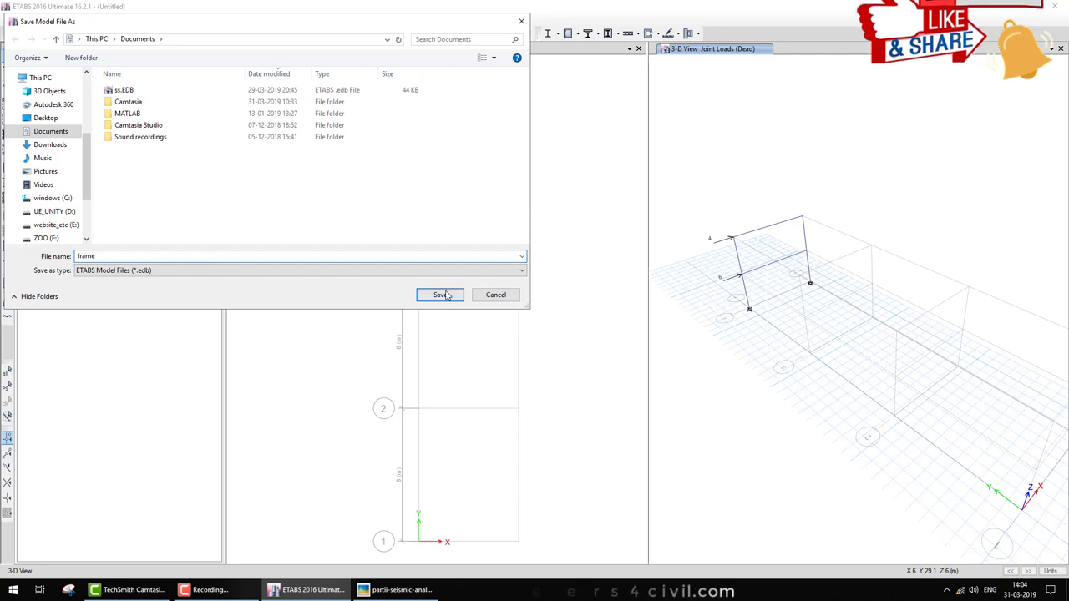
left_click(441, 294)
key("F5")
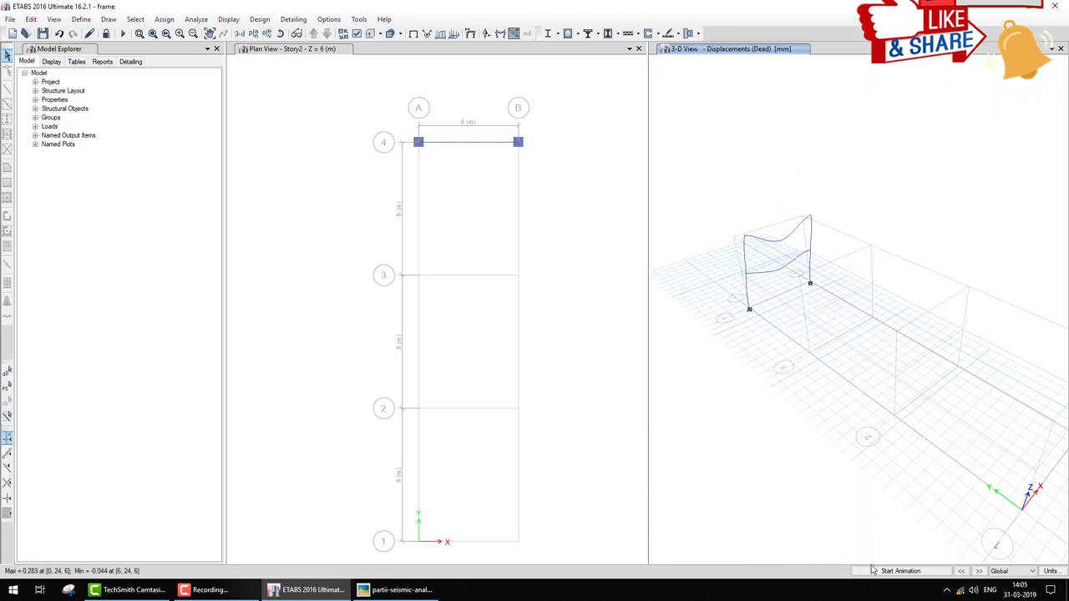
Animate the deflected shape, plot Moment 3-3, then switch the diagram to Dead-case Shear 2-2
left_click(898, 572)
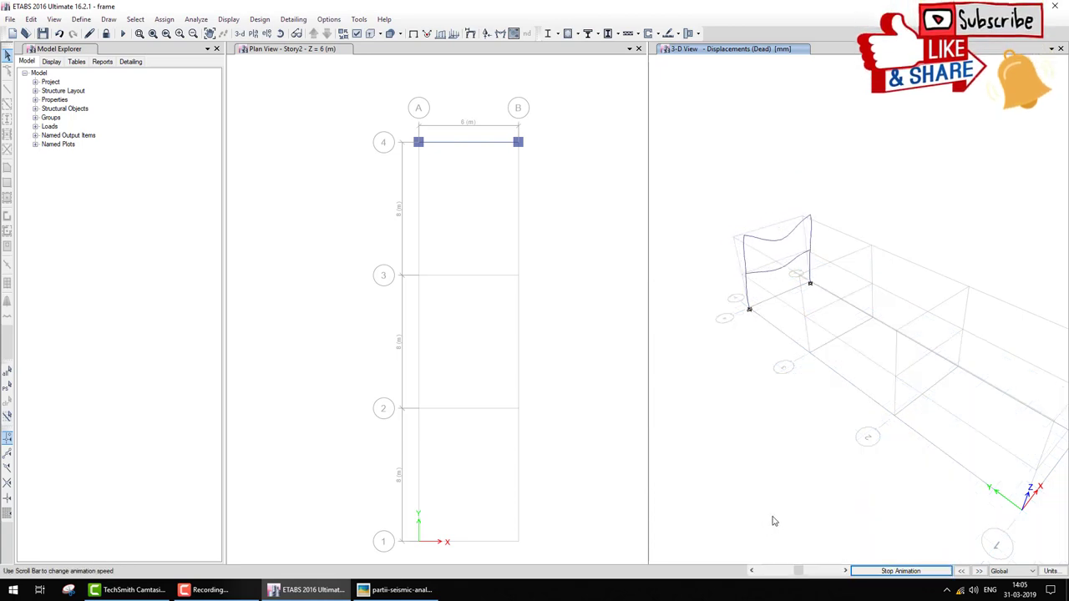
left_click(790, 505)
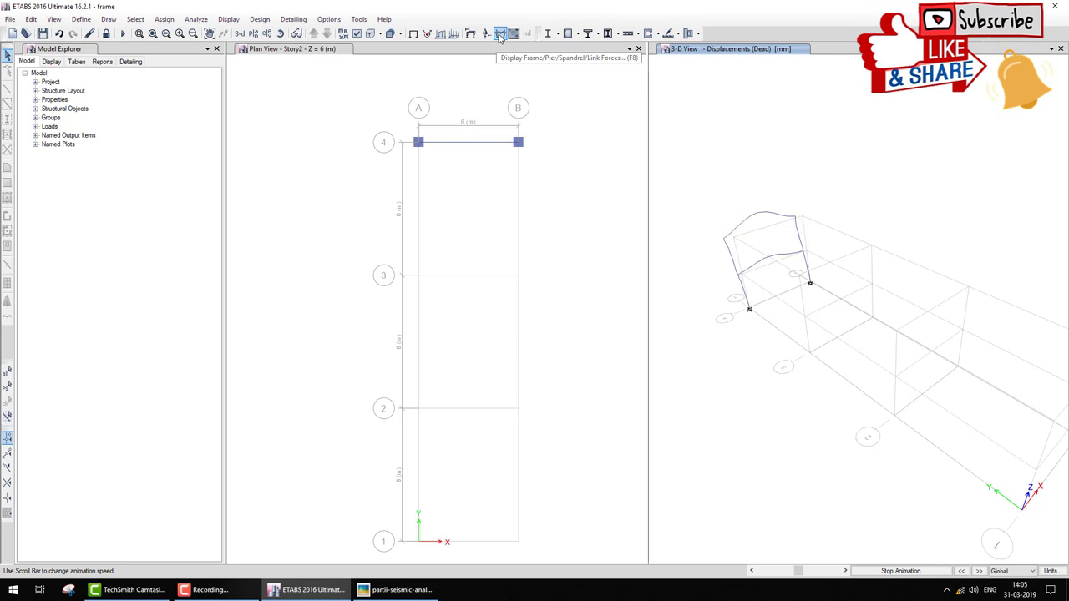
left_click(500, 35)
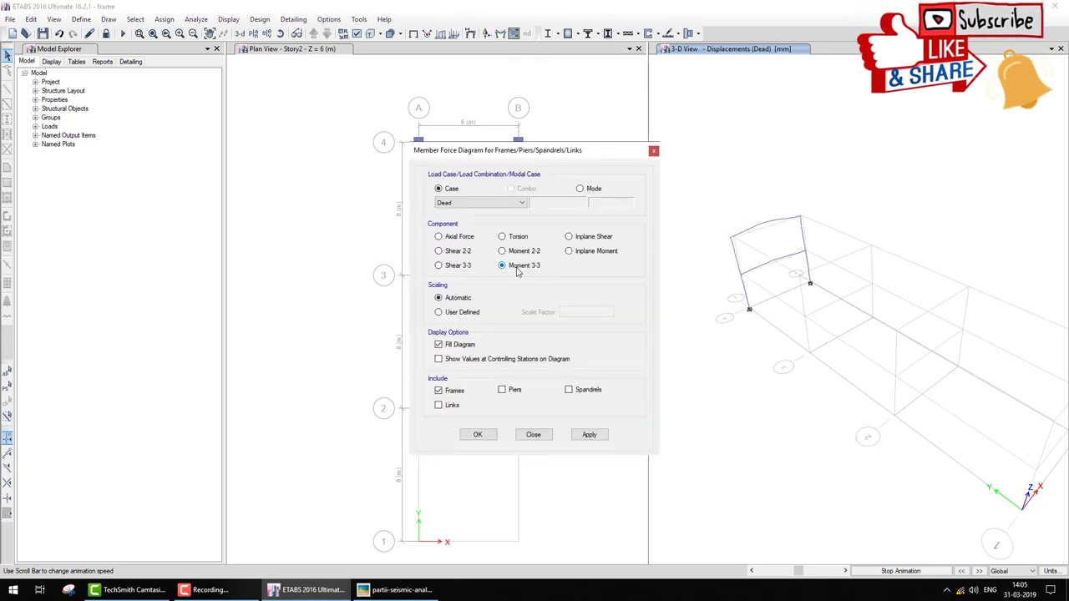
left_click(478, 435)
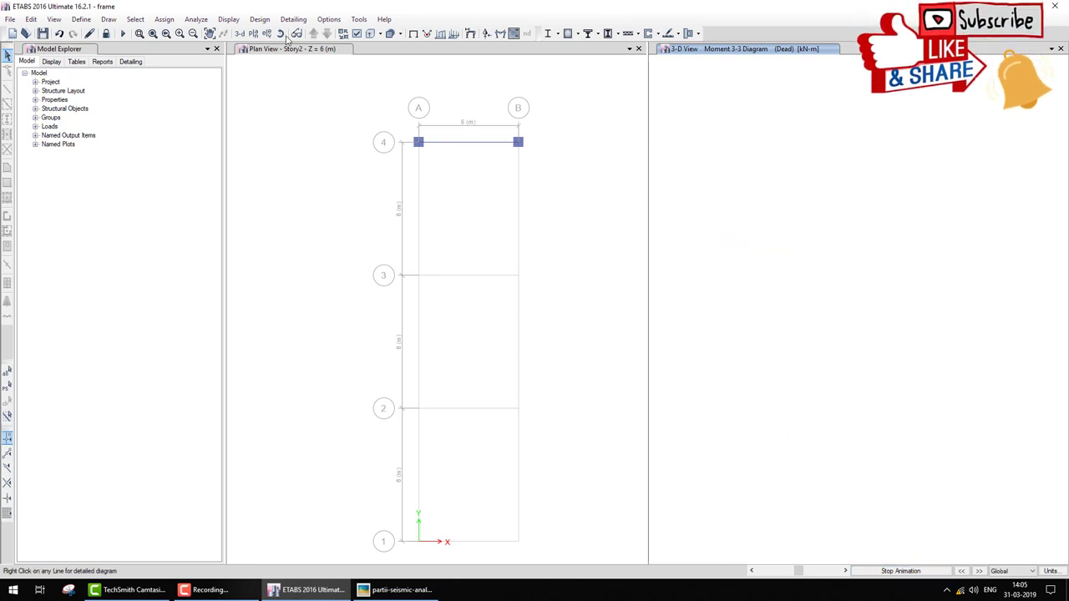
left_click(240, 34)
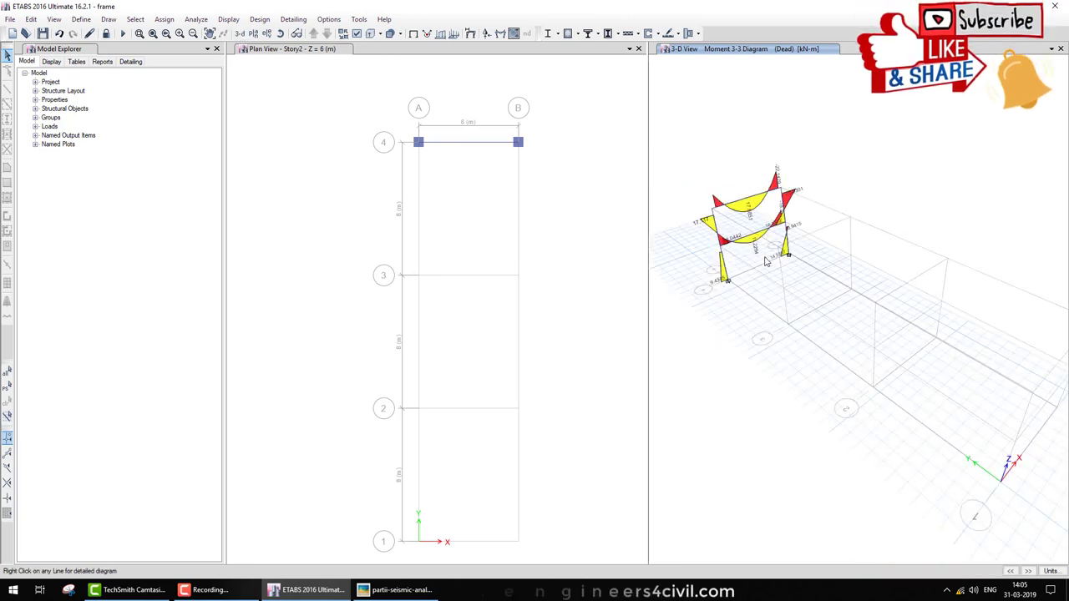
left_click(500, 34)
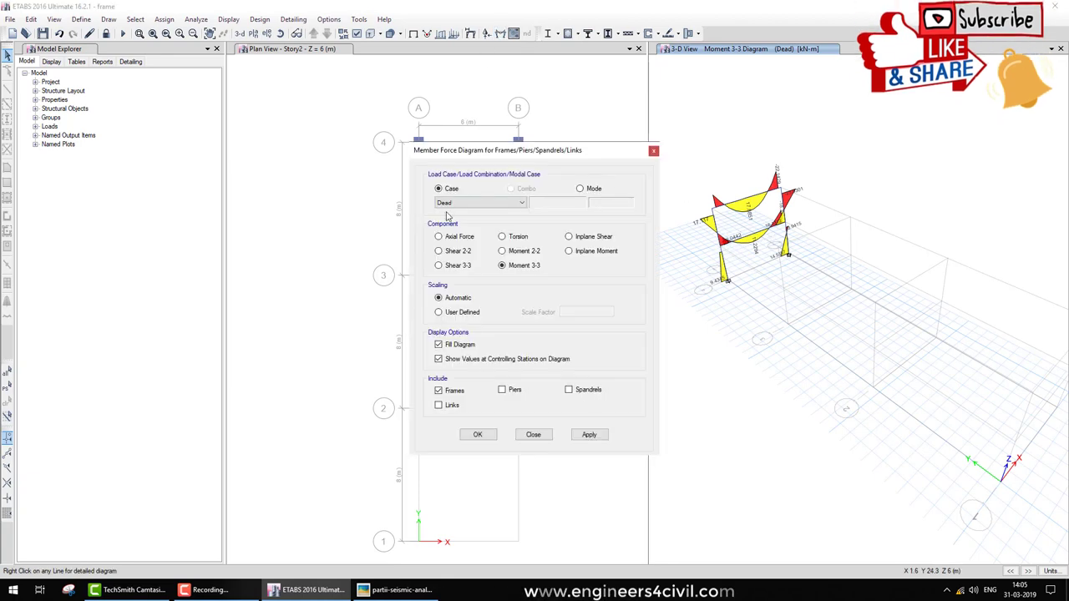
left_click(477, 434)
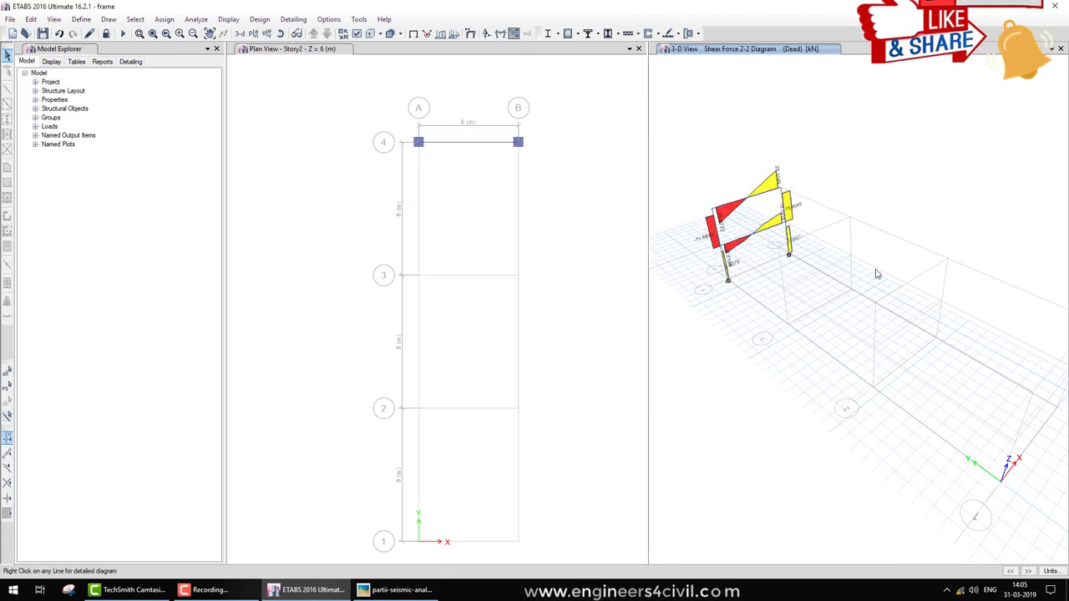
right_click(748, 198)
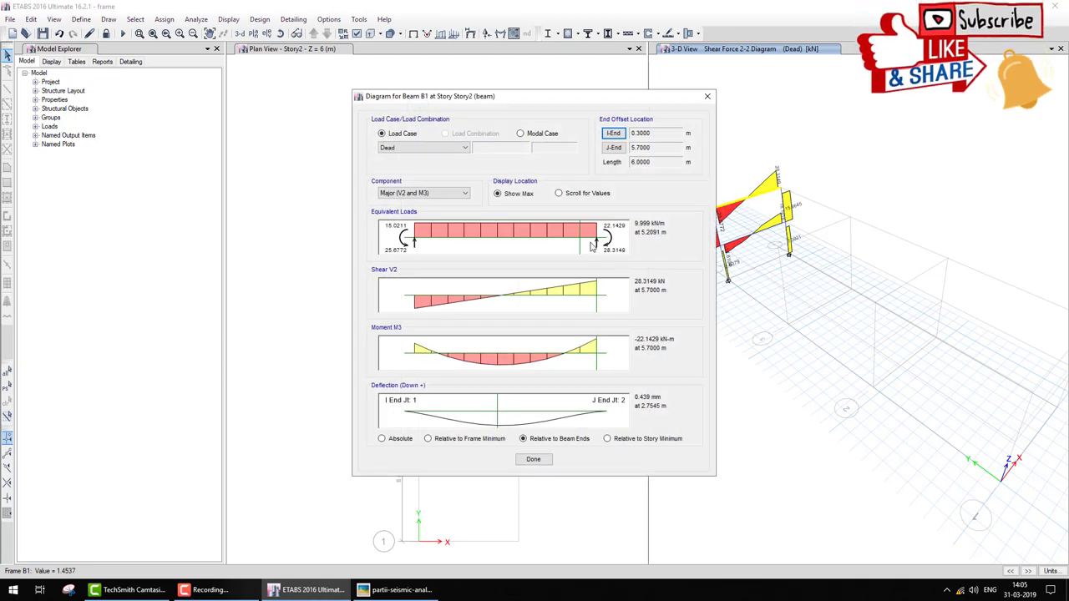
left_click_drag(563, 301, 690, 260)
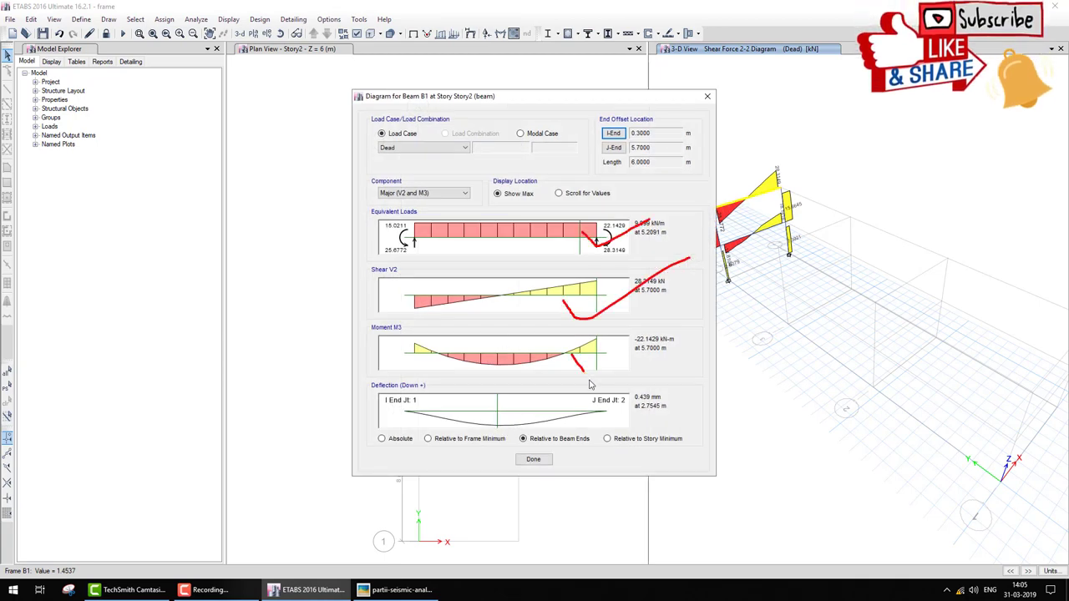
left_click_drag(571, 355, 700, 328)
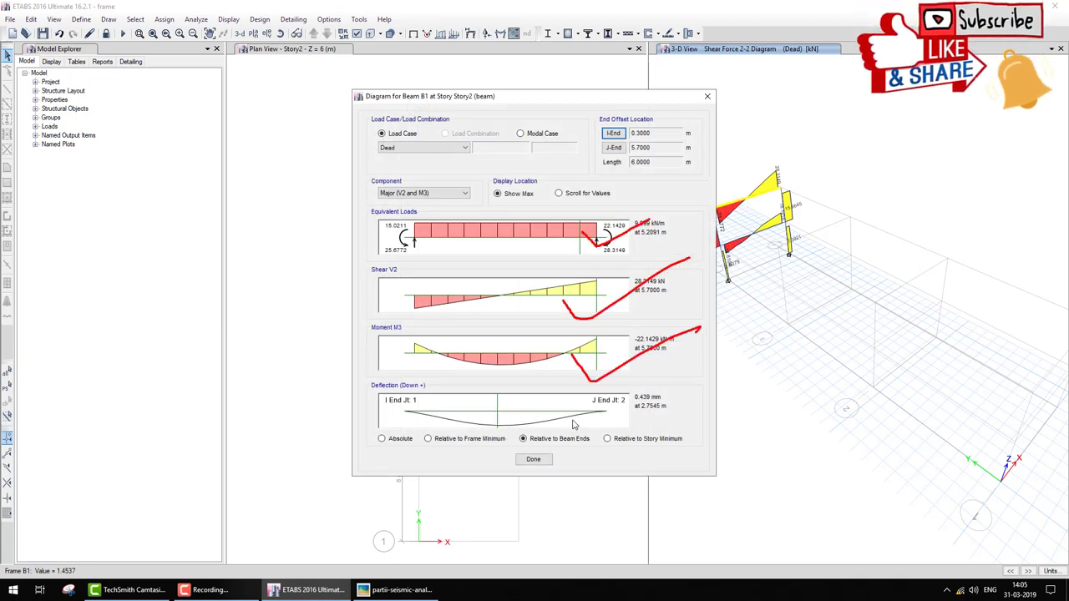
left_click(533, 460)
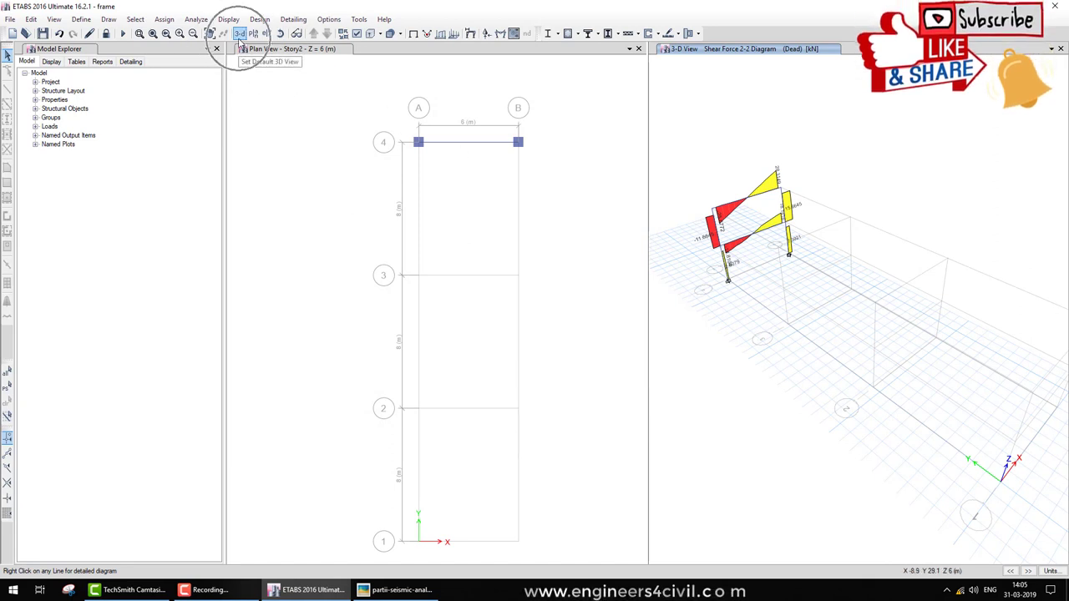
Turn the plan window into a 3-D view and plot the Dead-case Moment 3-3 diagram
left_click(593, 148)
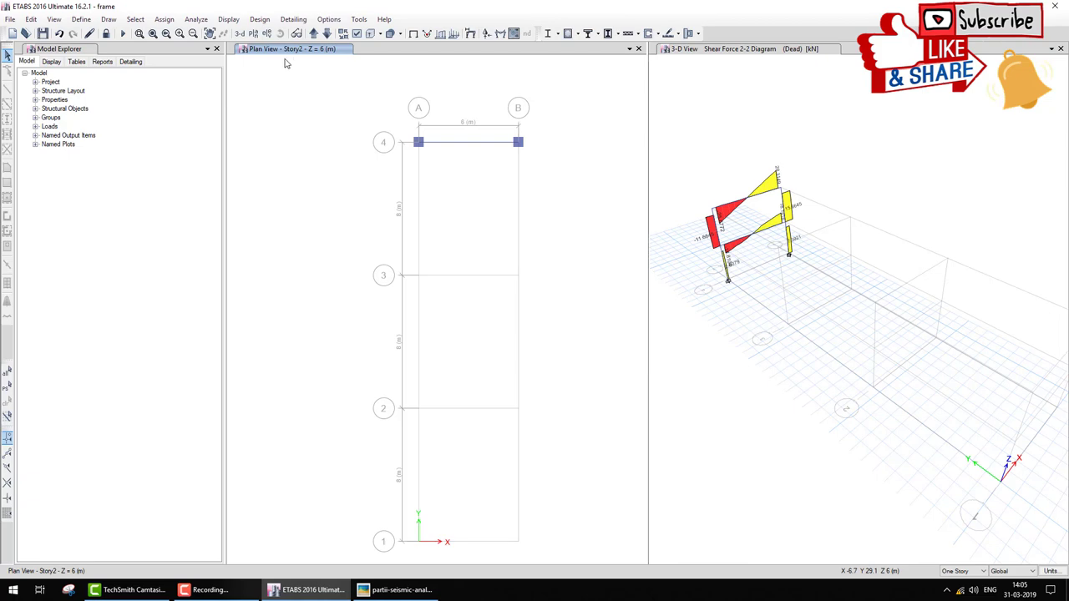
left_click(237, 34)
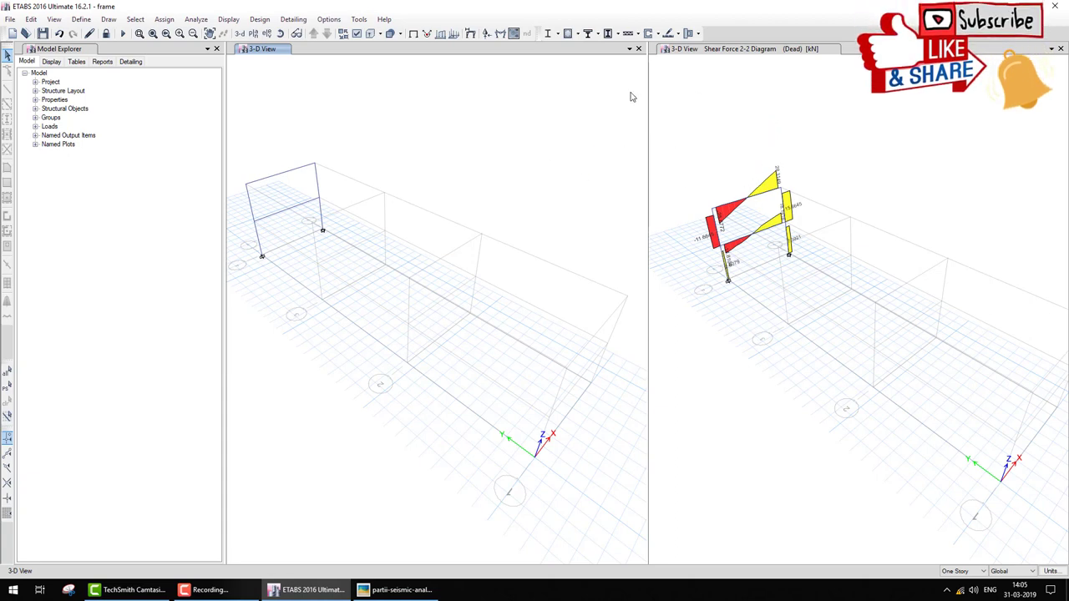
left_click(557, 34)
left_click(554, 51)
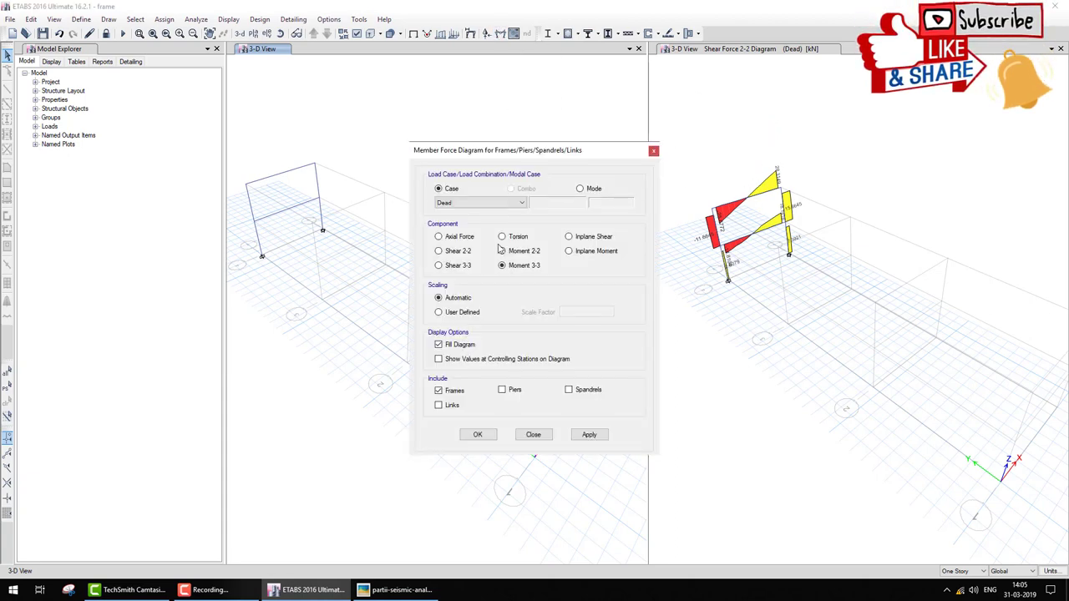
left_click(479, 436)
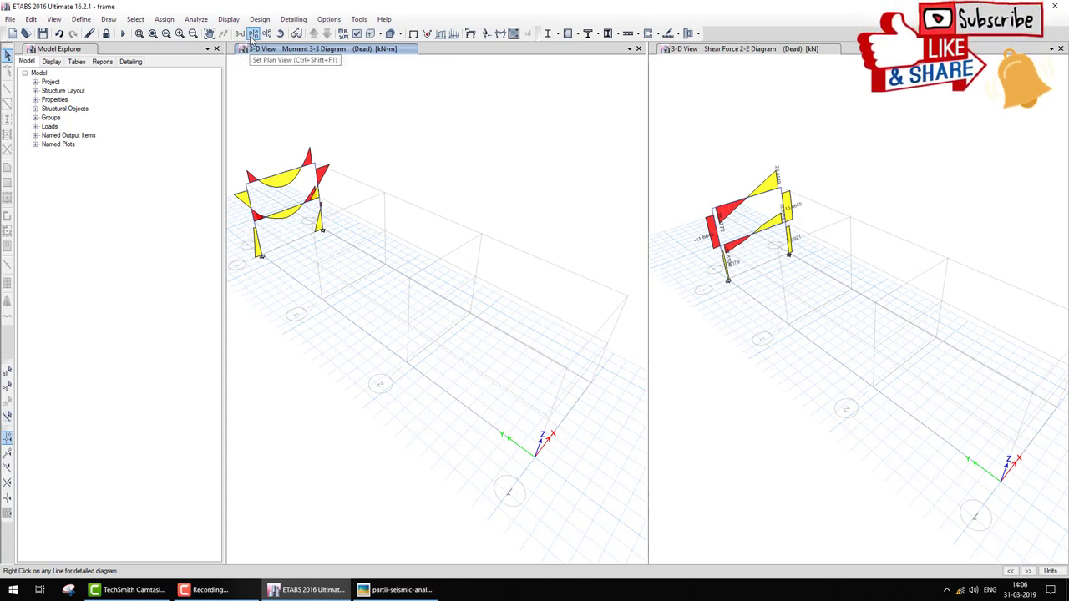
left_click(252, 35)
Show the Story2 plan view without the moment diagram and select its top beam
left_click_drag(526, 155, 141, 118)
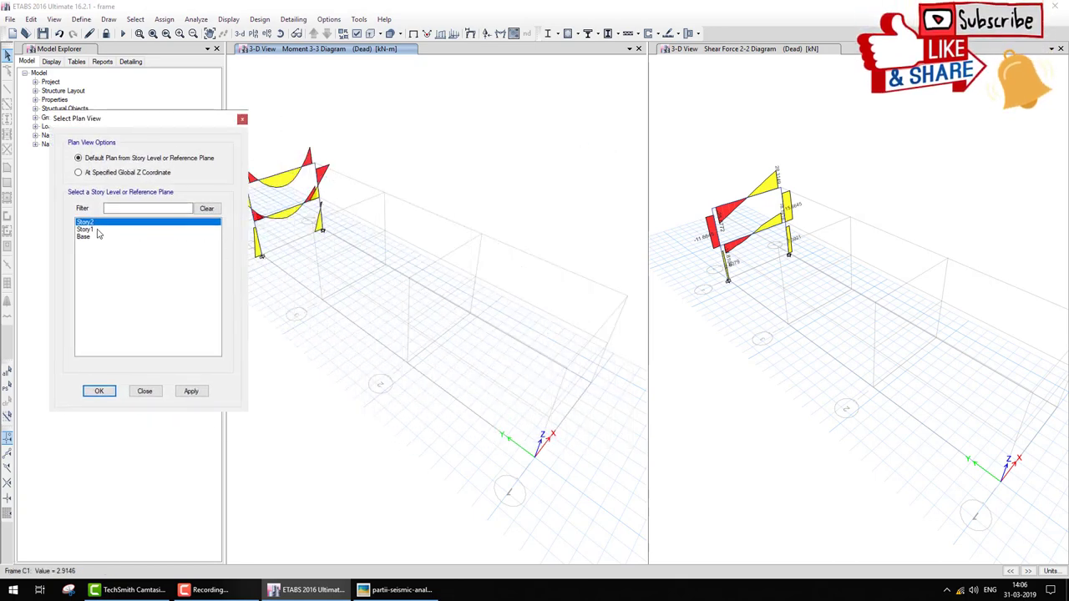
left_click_drag(102, 222, 148, 215)
mouse_move(628, 296)
left_mouse_down()
mouse_move(555, 363)
mouse_move(498, 333)
left_mouse_up()
mouse_move(439, 260)
left_mouse_down()
mouse_move(489, 238)
mouse_move(614, 284)
left_mouse_up()
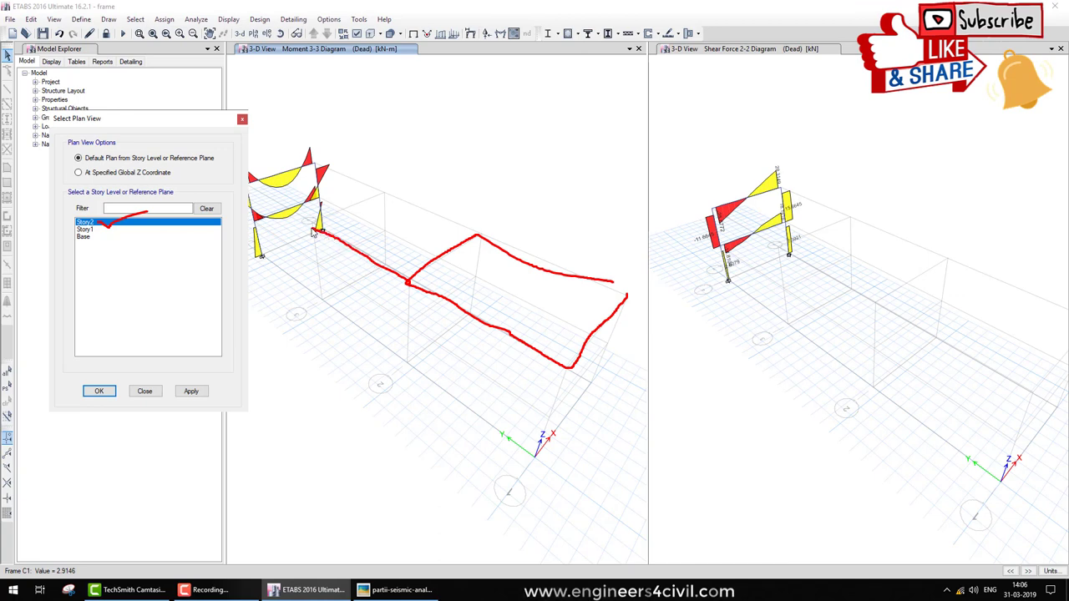
left_click_drag(378, 198, 478, 236)
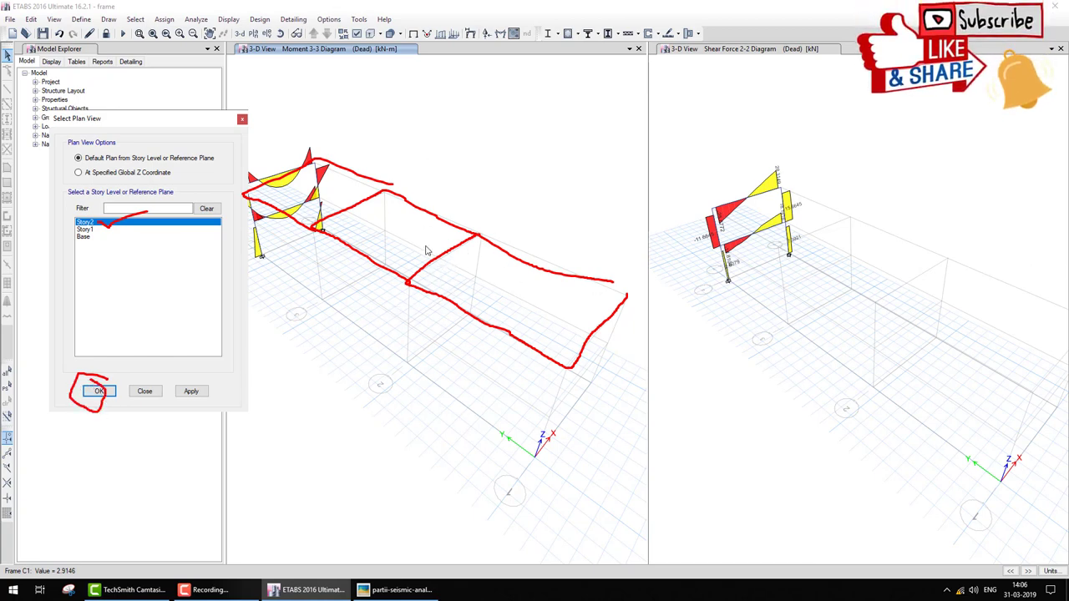
left_click(98, 392)
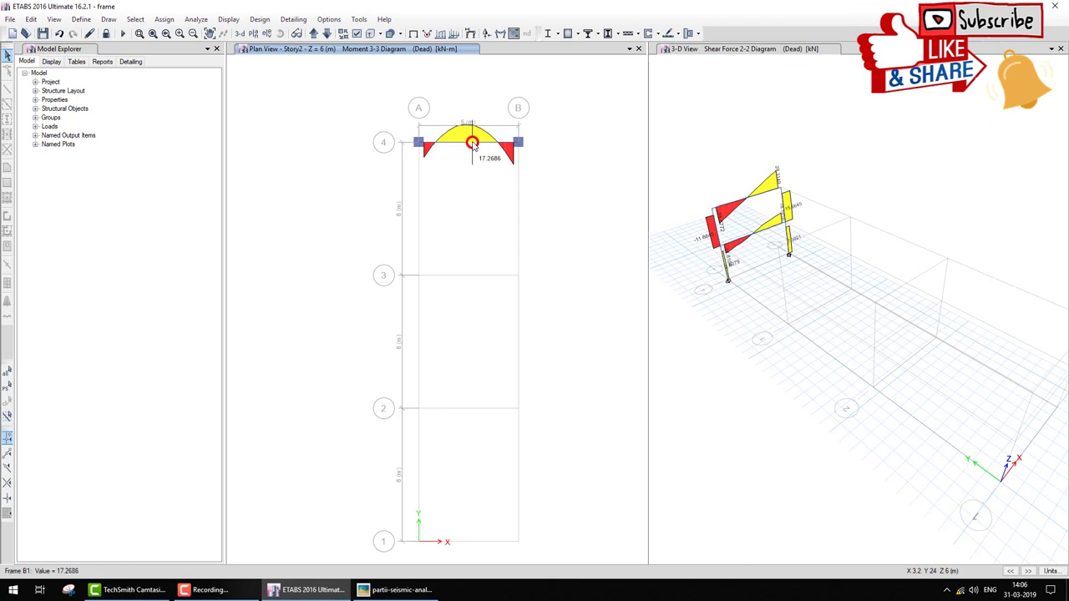
left_click(471, 35)
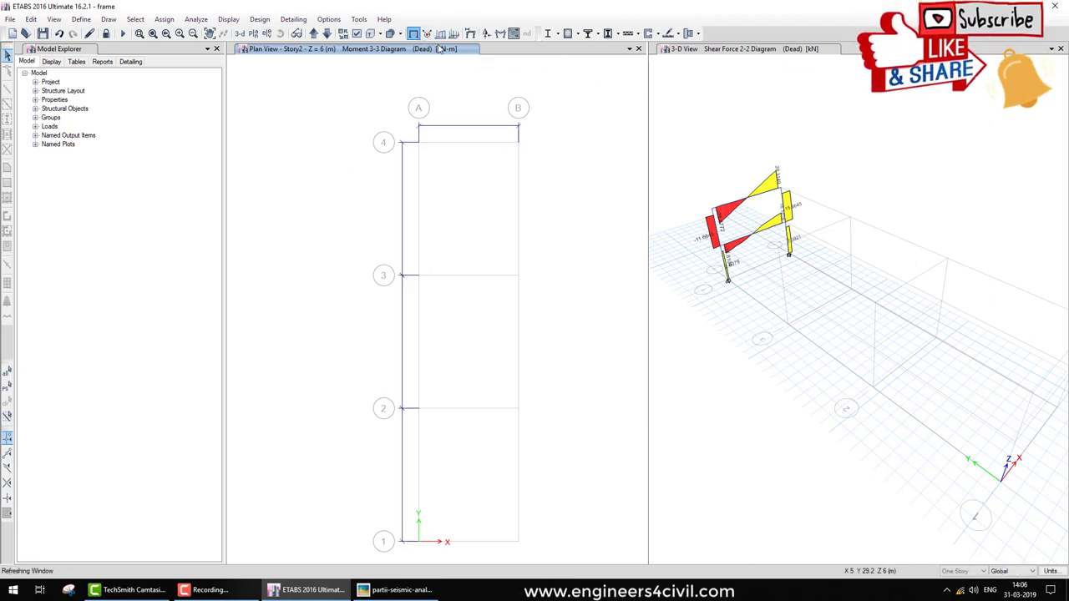
left_click(471, 150)
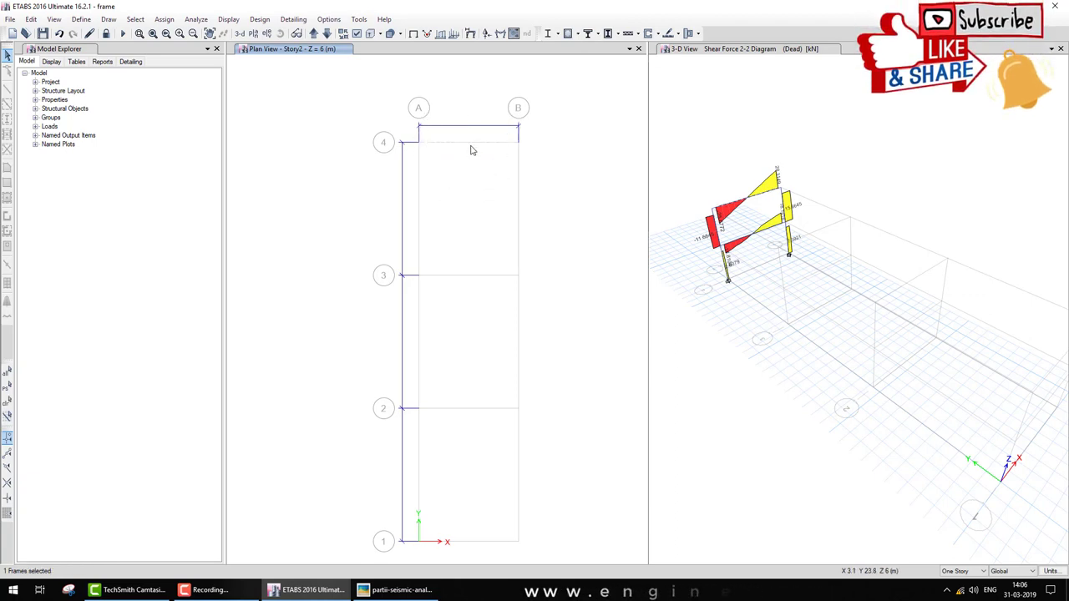
left_click_drag(454, 172, 466, 154)
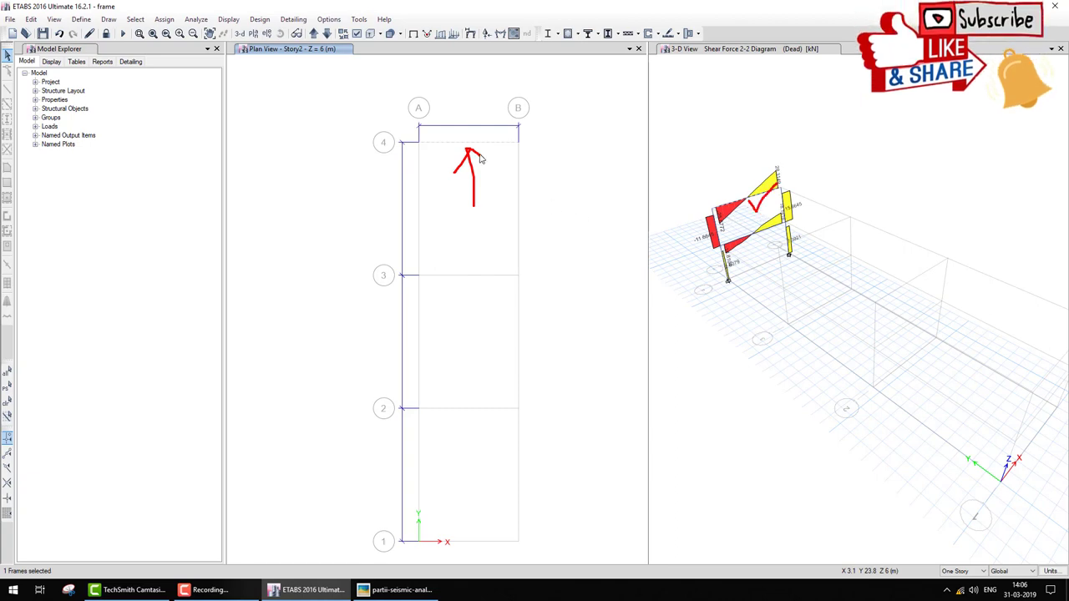
Switch to the Story1 plan and select the beam between grids A and B
left_click(266, 34)
left_click(104, 230)
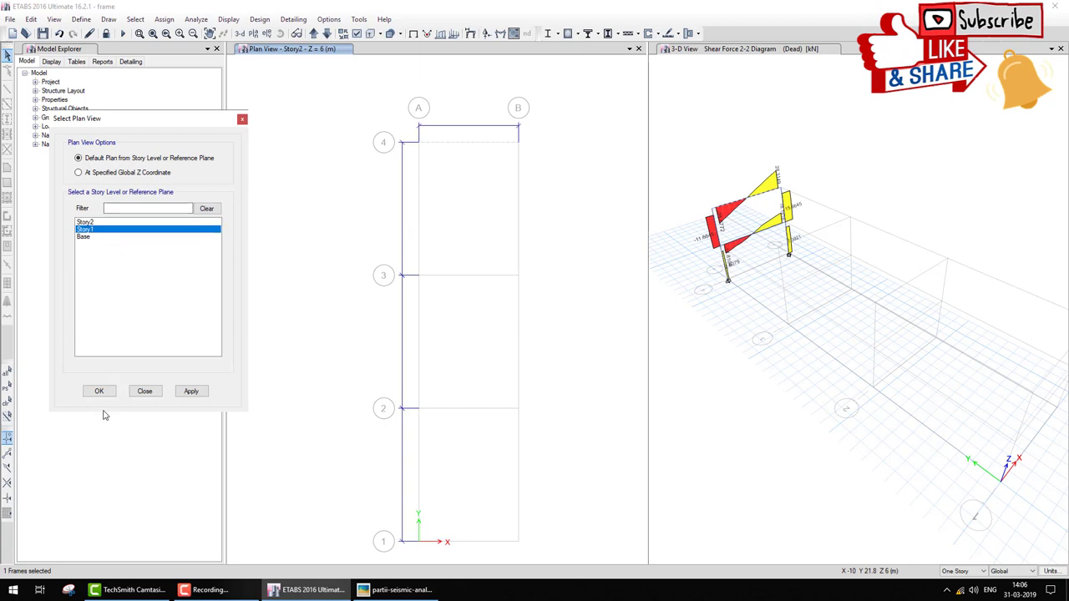
left_click(100, 392)
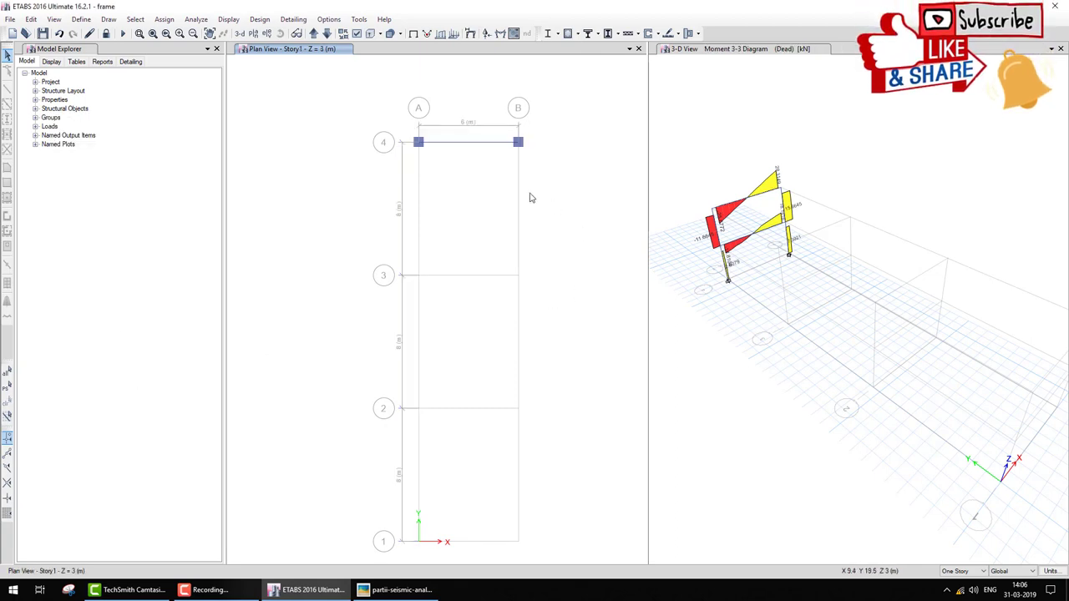
left_click(456, 144)
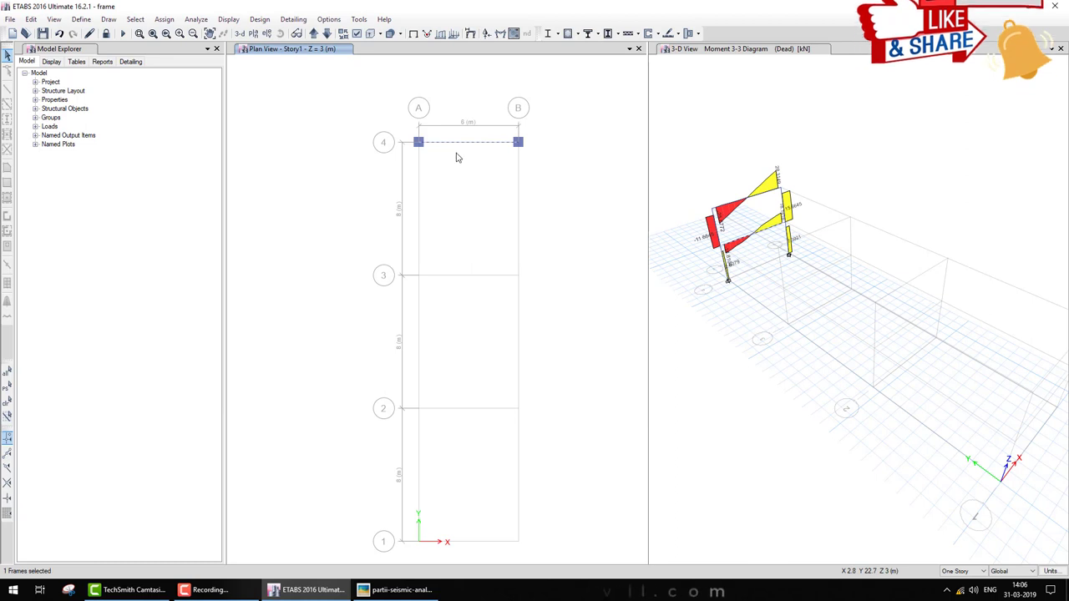
left_click_drag(457, 150, 443, 179)
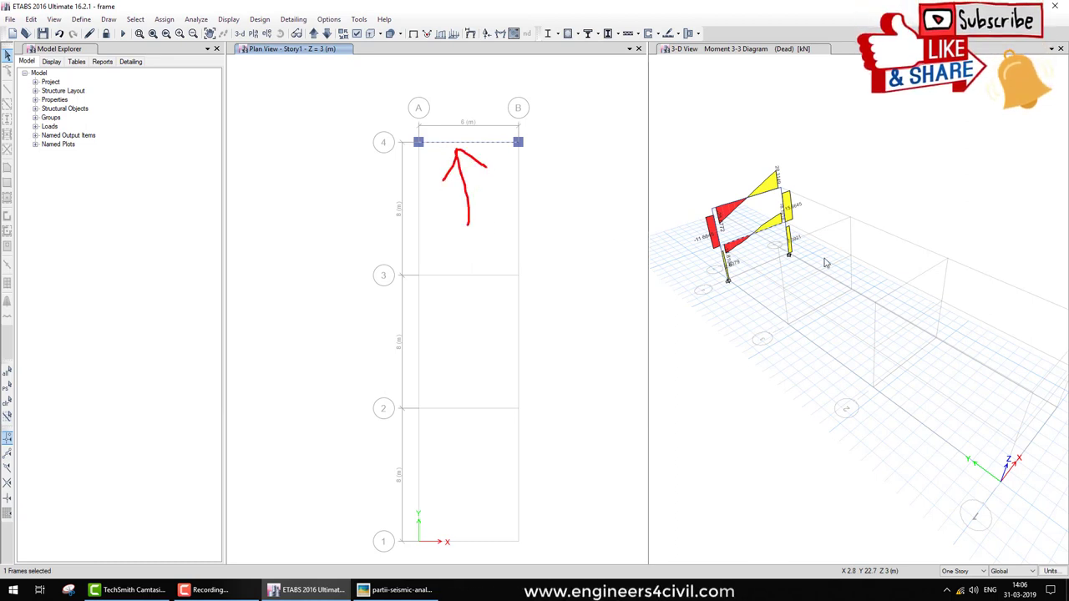
left_click_drag(763, 257, 771, 238)
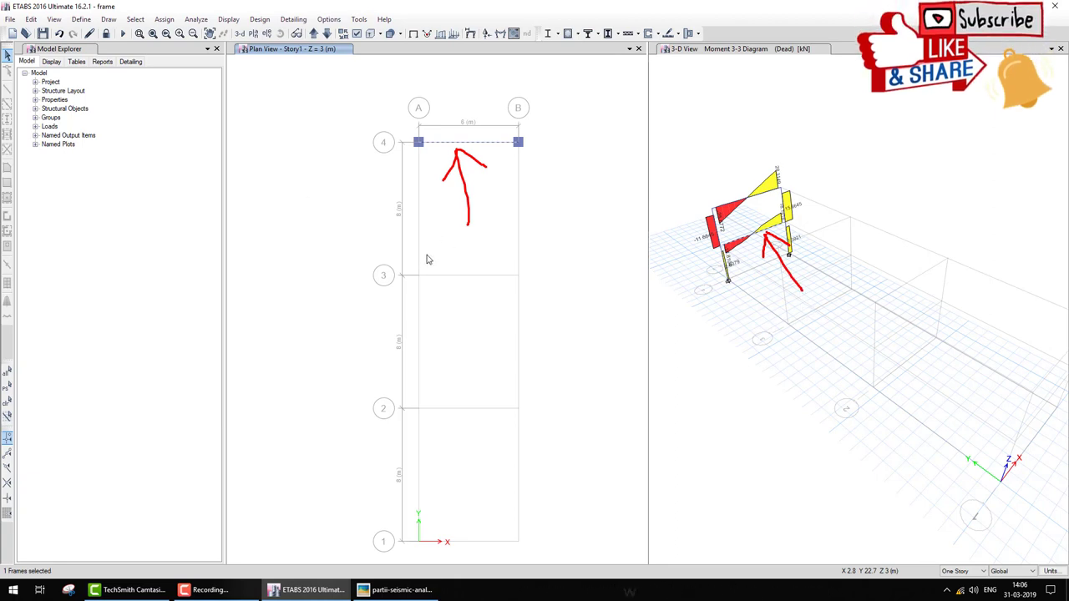
key("Escape")
Show the Base plan, then step up through Story1 to Story2
left_click(268, 35)
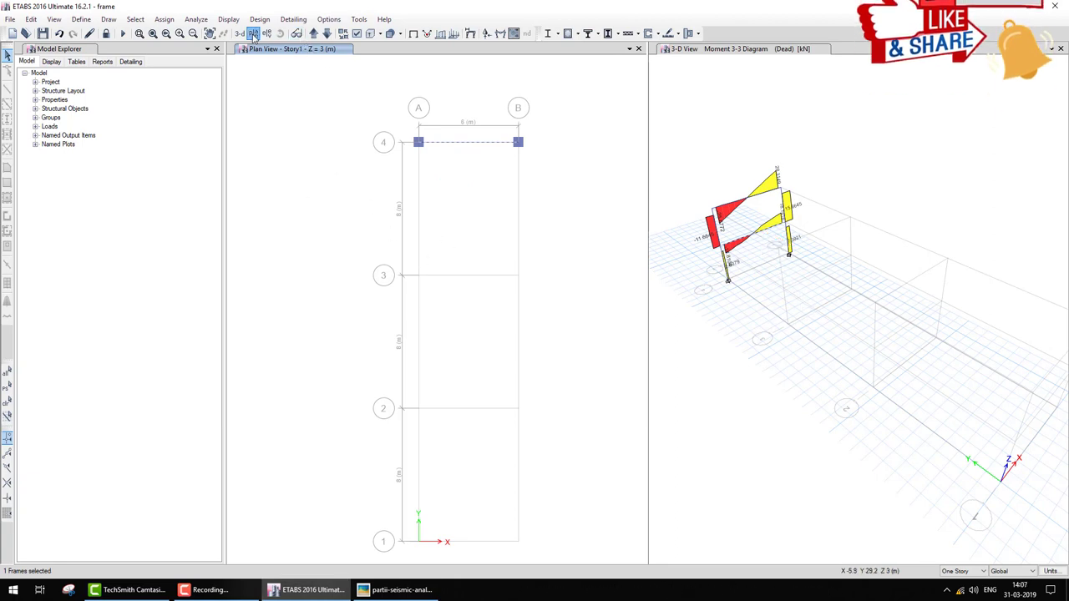
left_click(104, 288)
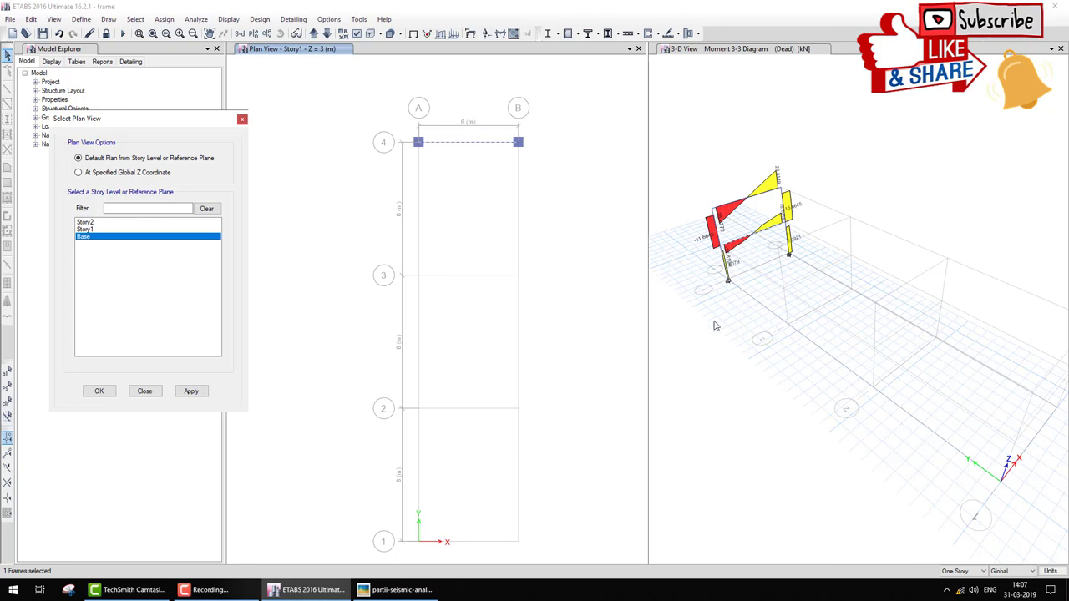
left_click_drag(708, 269, 765, 269)
key("Escape")
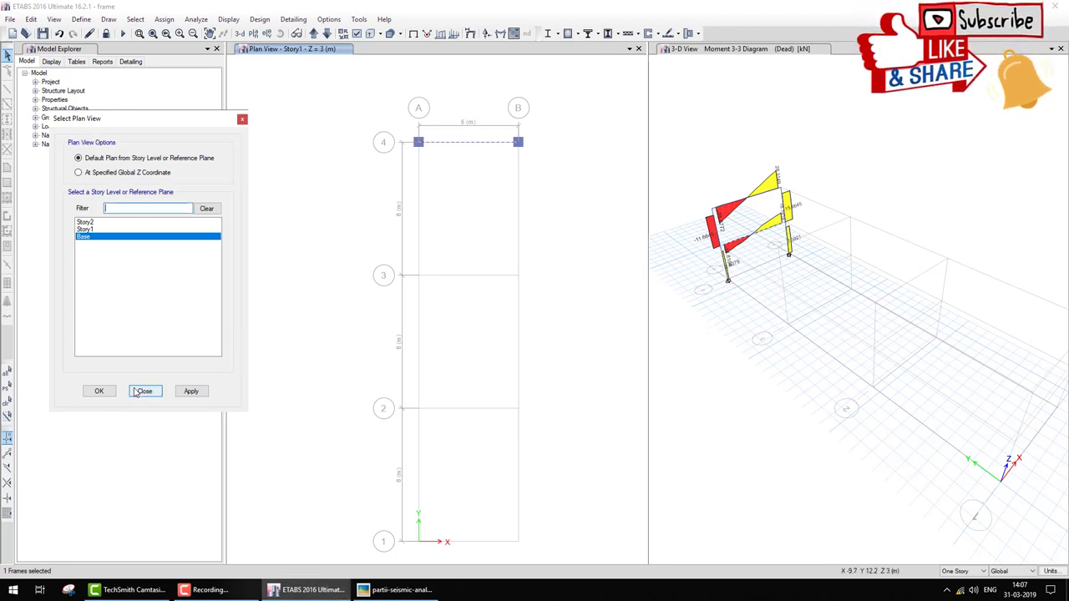
left_click(98, 391)
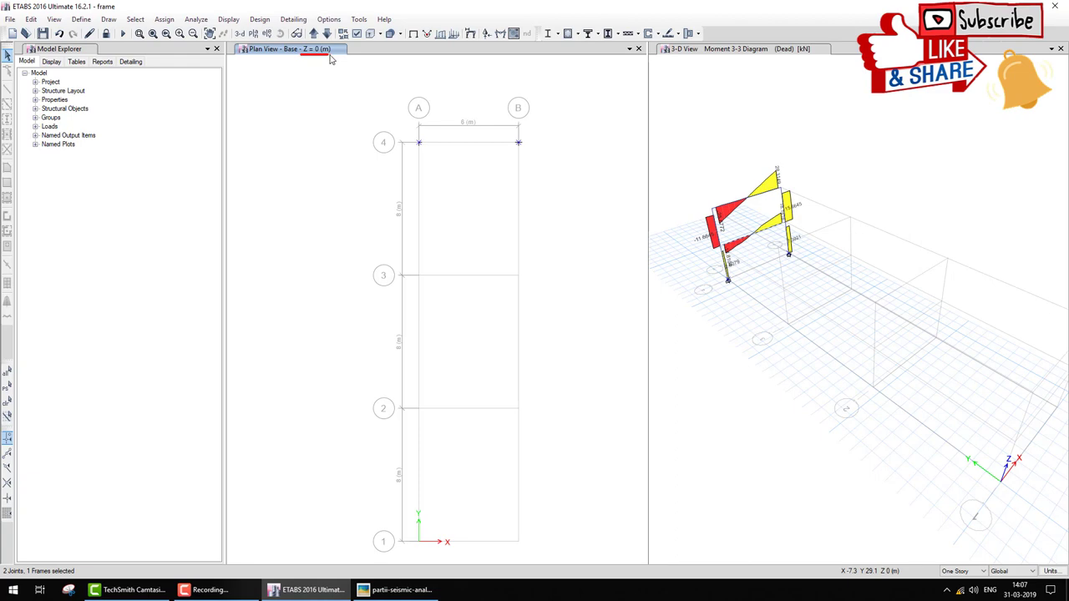
left_click(313, 33)
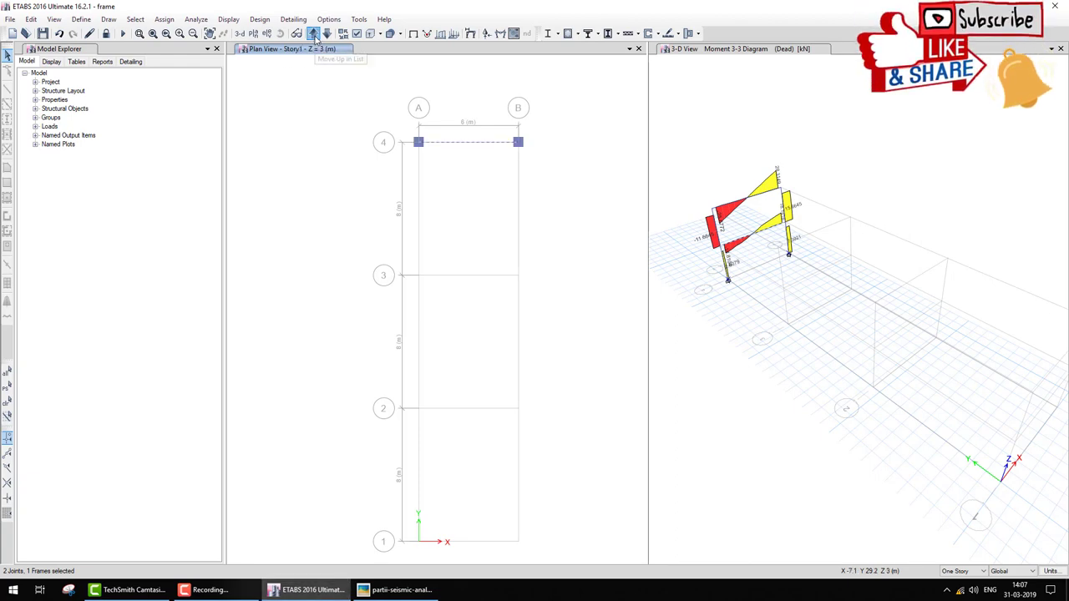
left_click(313, 33)
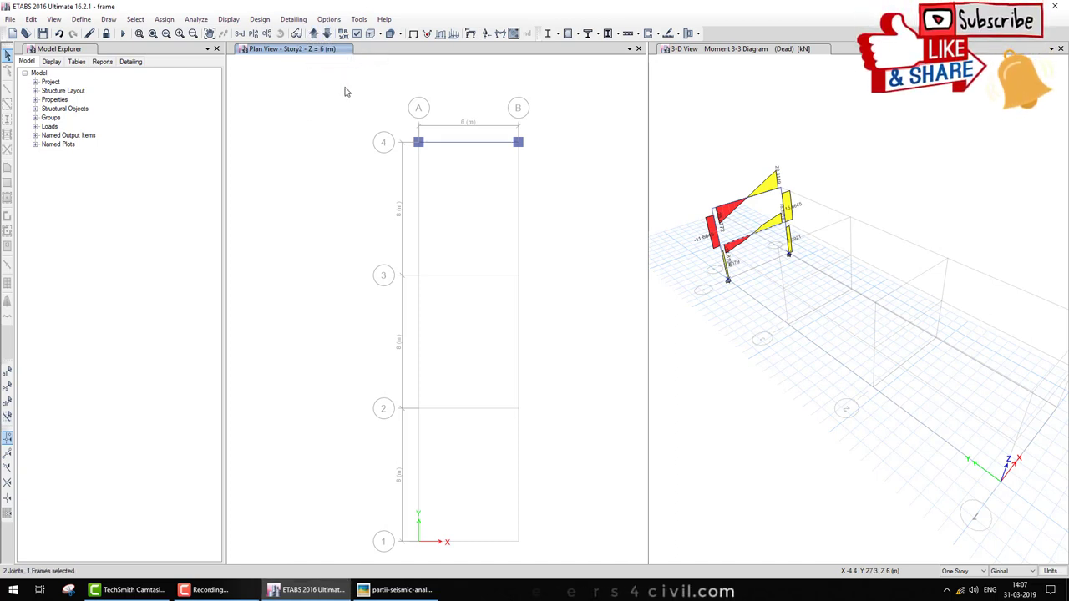
Show the frame elevation along grid line 4 in the left pane
left_click(266, 35)
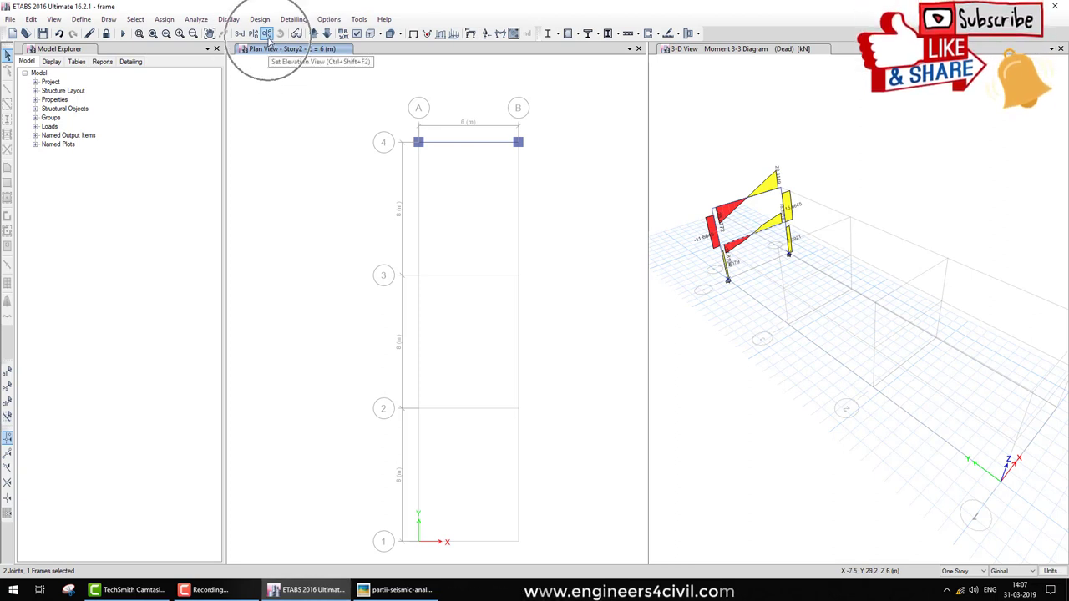
left_click(266, 35)
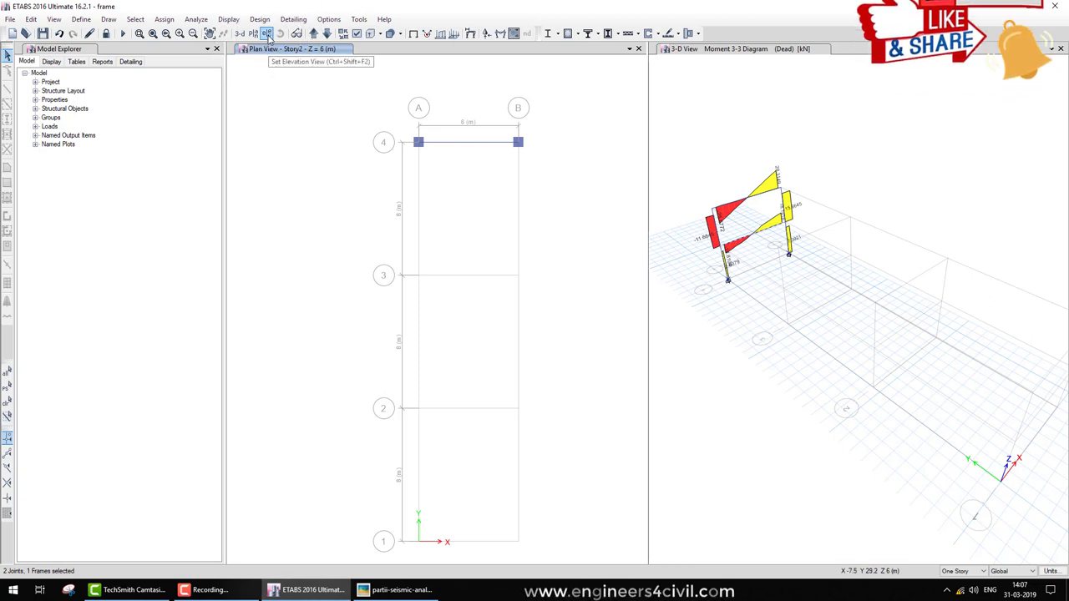
left_click_drag(454, 151, 134, 104)
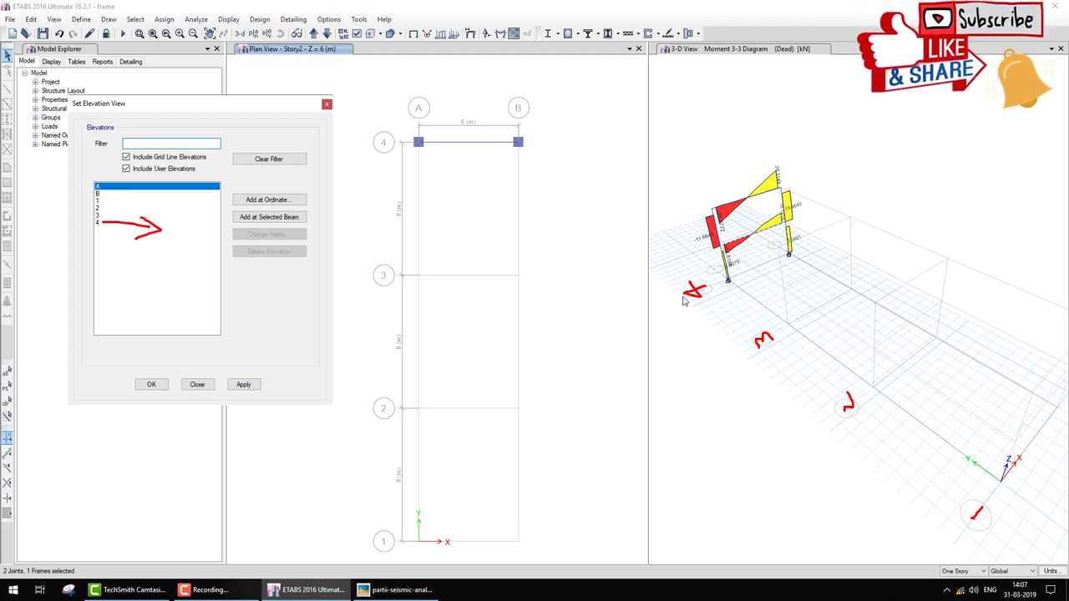
left_click_drag(693, 293, 850, 220)
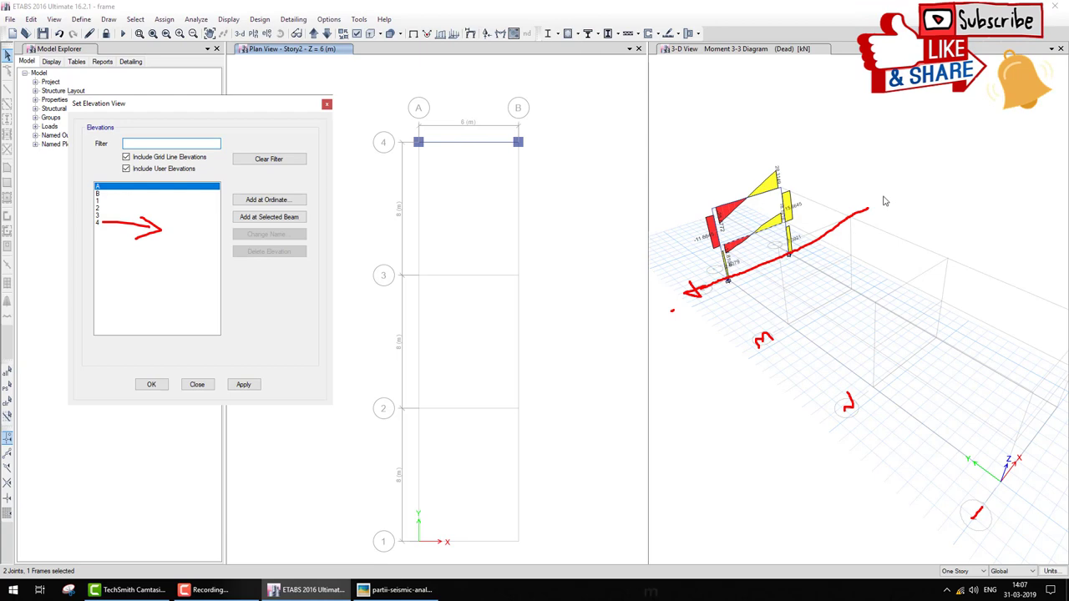
left_click_drag(890, 175, 912, 202)
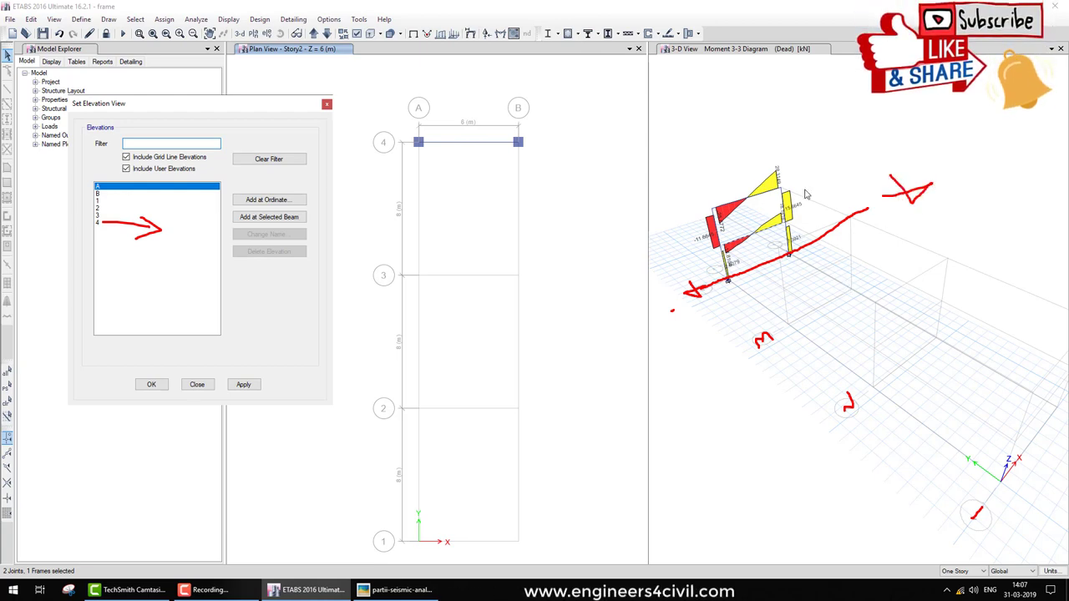
left_click(117, 223)
left_click(151, 385)
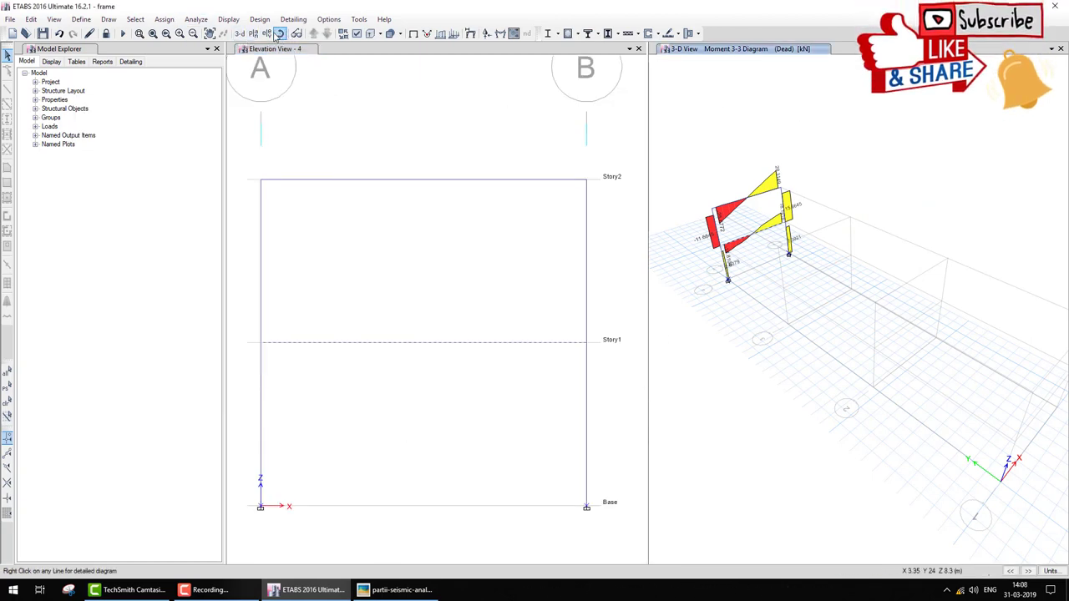
Show the Dead Shear Force 2-2 diagram on elevation 4 in the right pane, annotations cleared
left_click(266, 33)
left_click(102, 223)
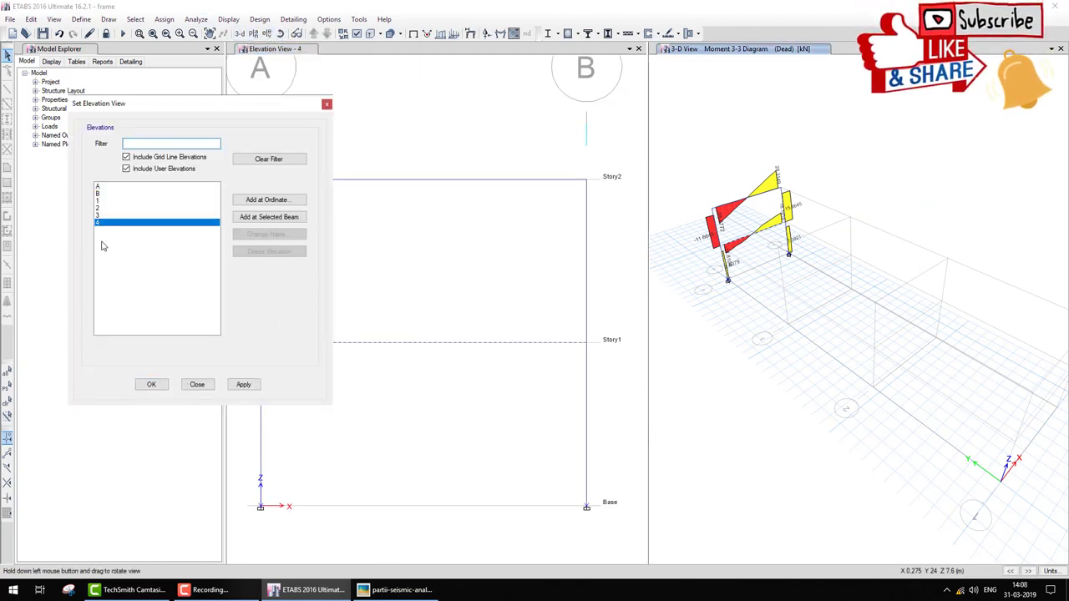
left_click(151, 384)
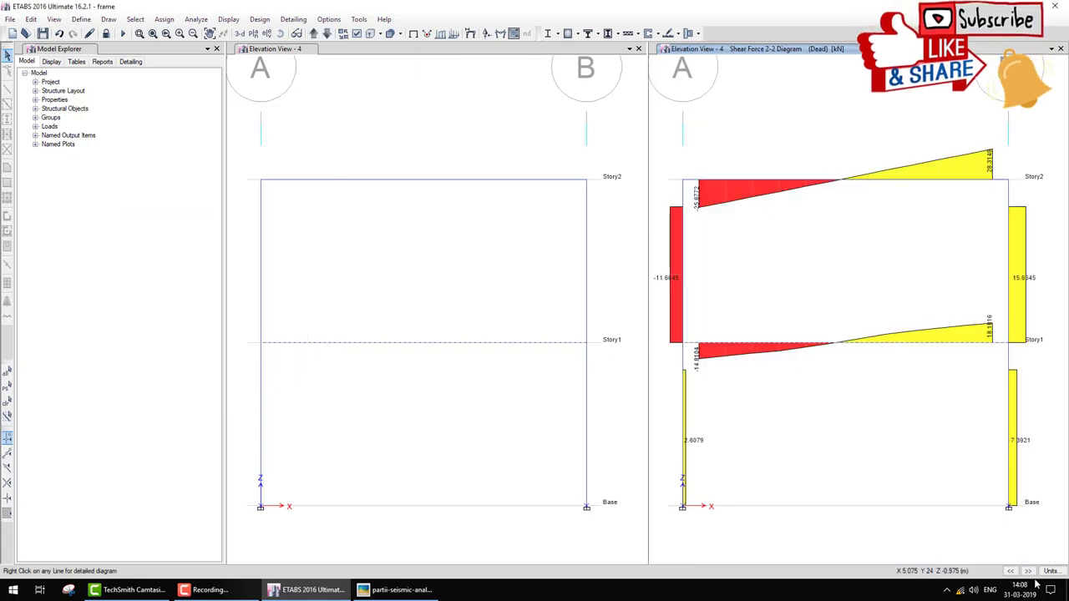
scroll(898, 497, "down", 5)
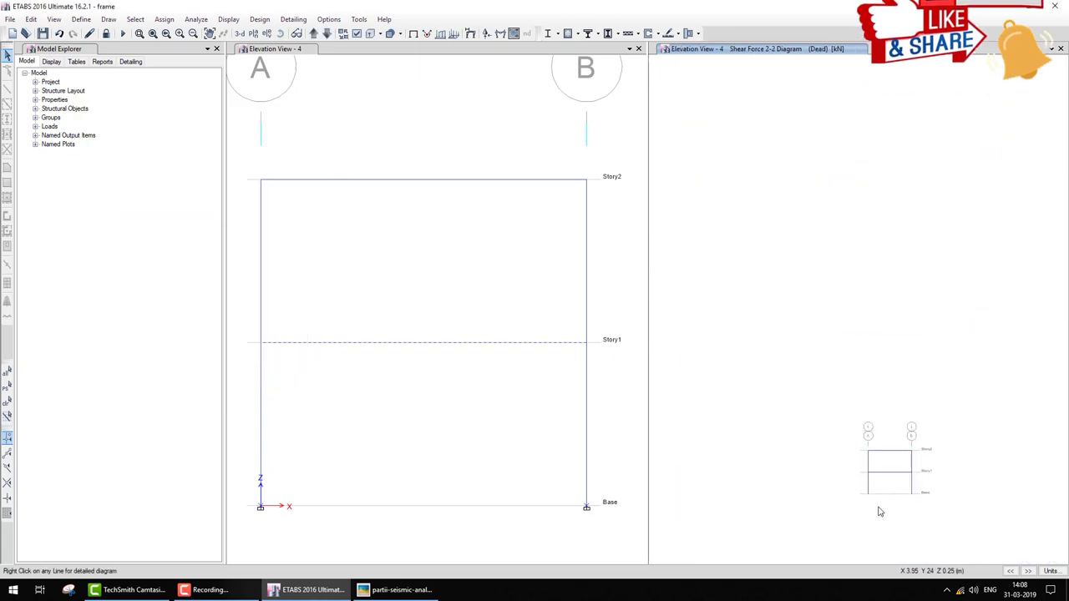
key("F3")
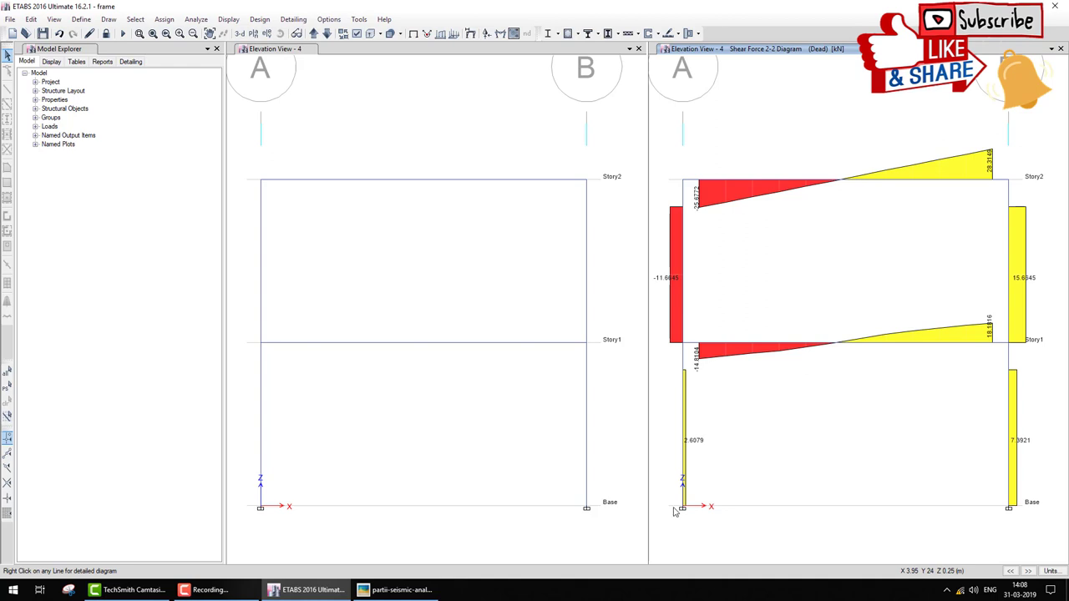
left_click_drag(664, 506, 1054, 504)
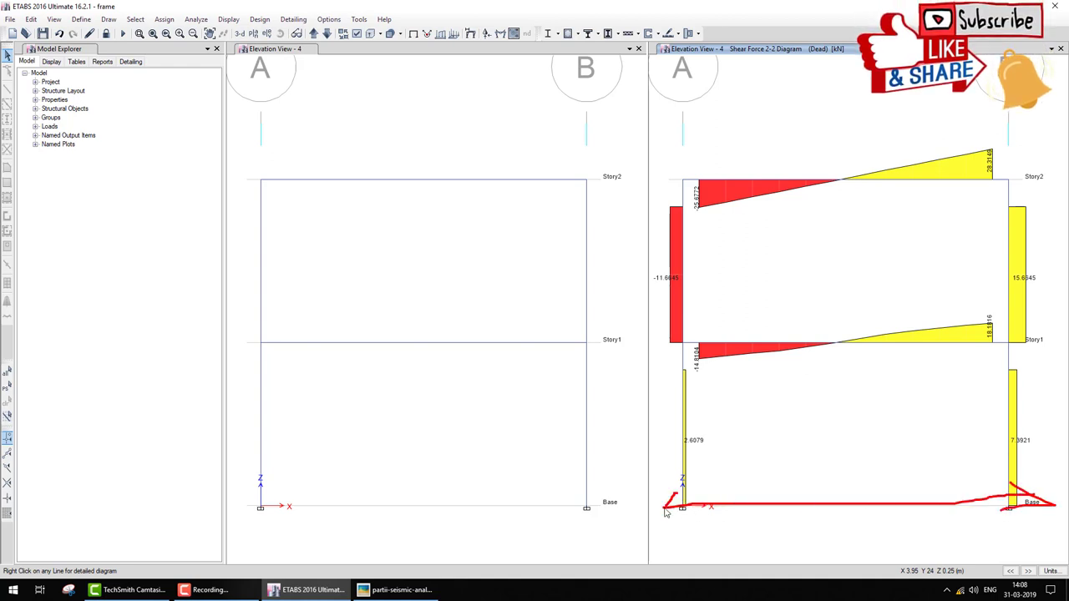
key("Escape")
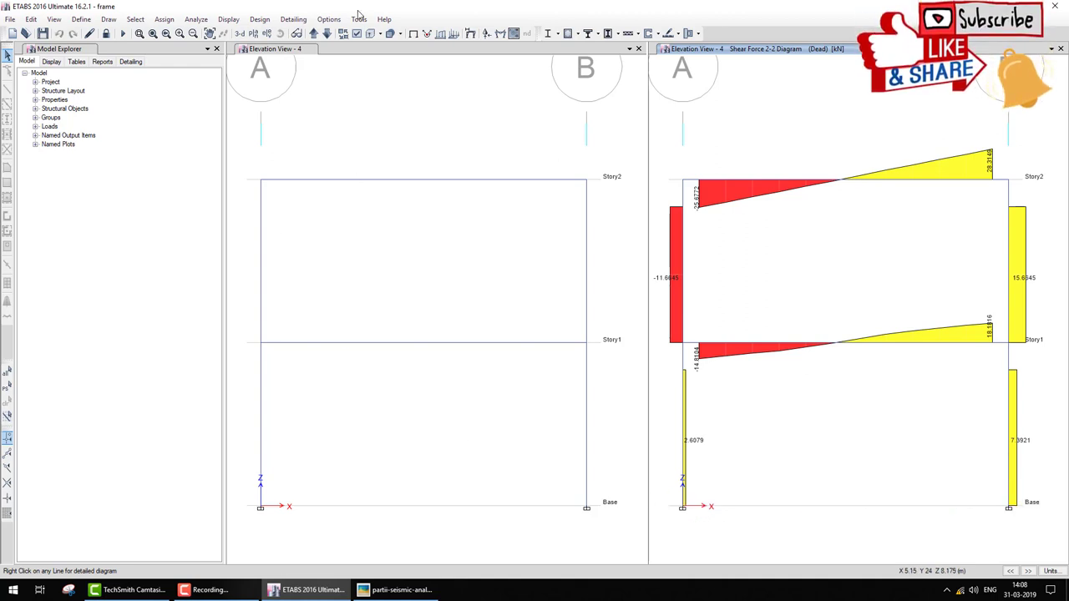
Check the Dead shear diagram on elevation 3 (no shear), then return the right pane to 3-D
left_click(253, 33)
left_click(266, 34)
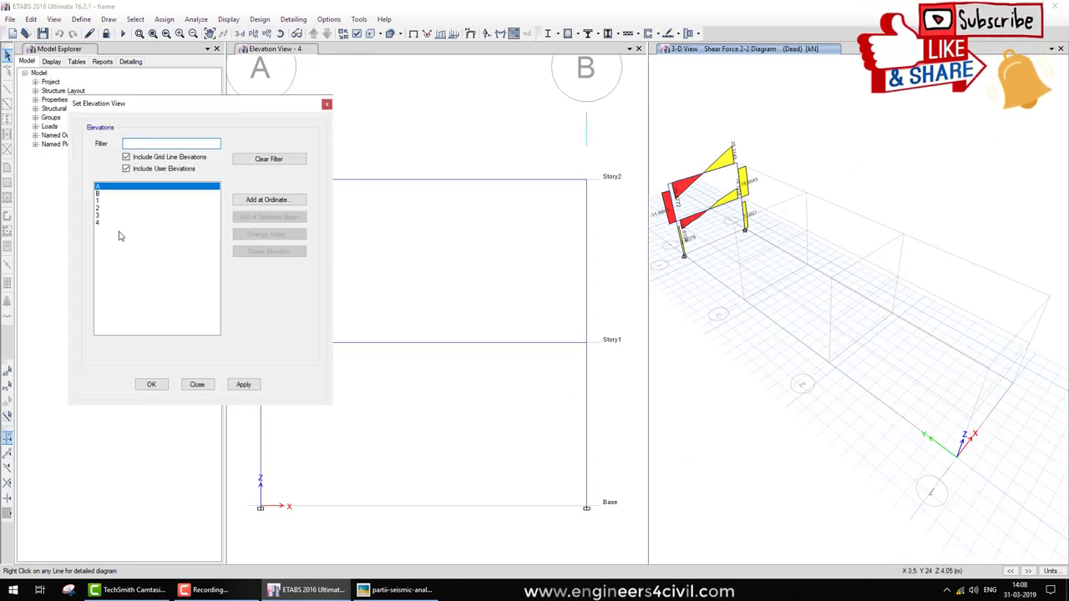
mouse_move(706, 324)
left_mouse_down()
mouse_move(785, 289)
mouse_move(738, 261)
left_mouse_up()
left_click_drag(804, 198, 806, 269)
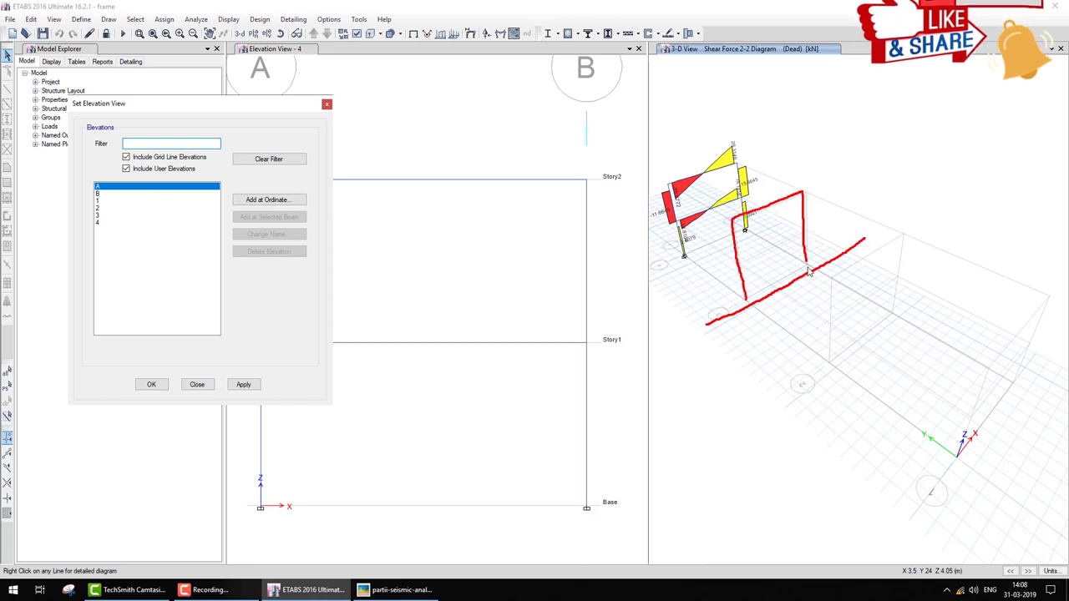
left_click_drag(740, 264, 777, 251)
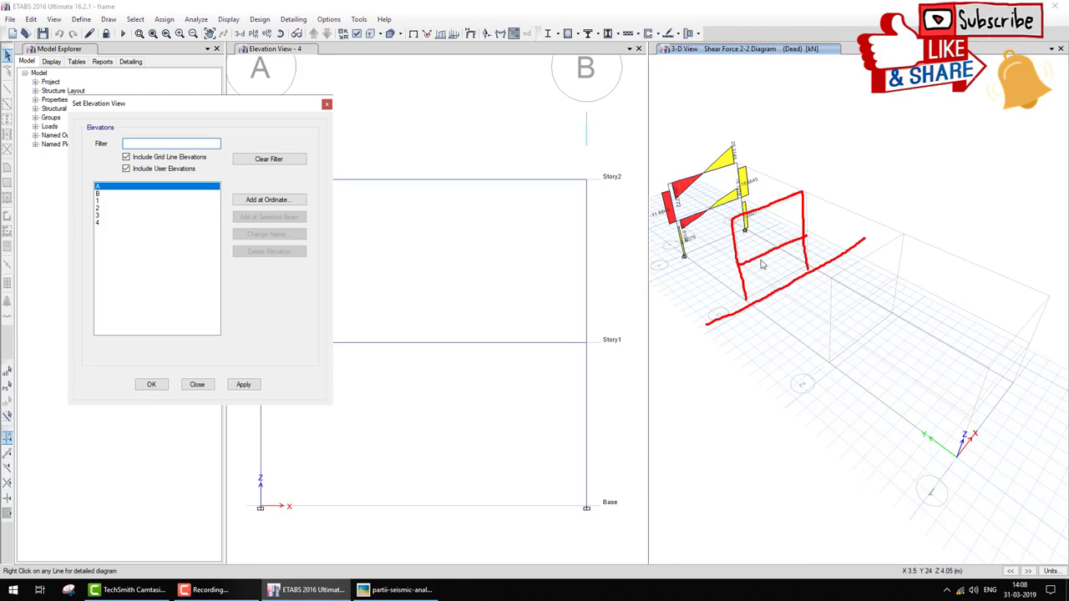
left_click(100, 217)
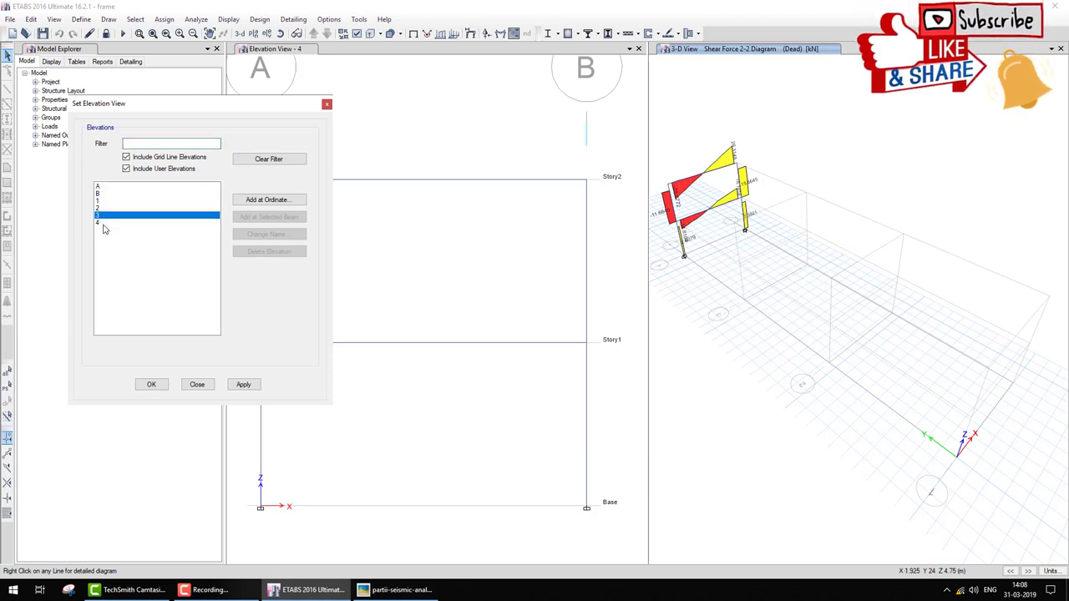
left_click(151, 385)
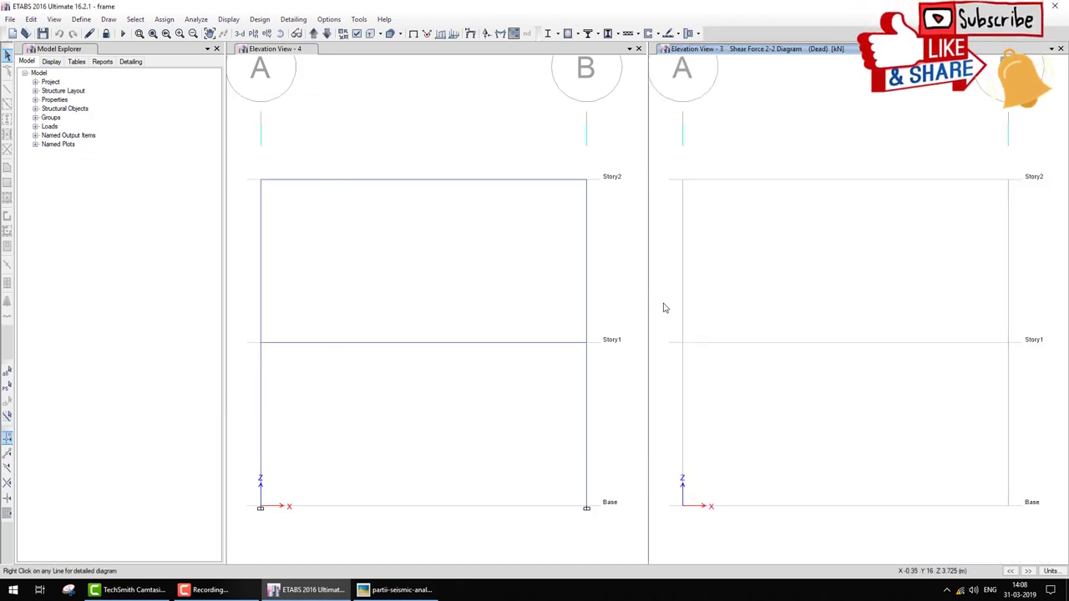
left_click(239, 34)
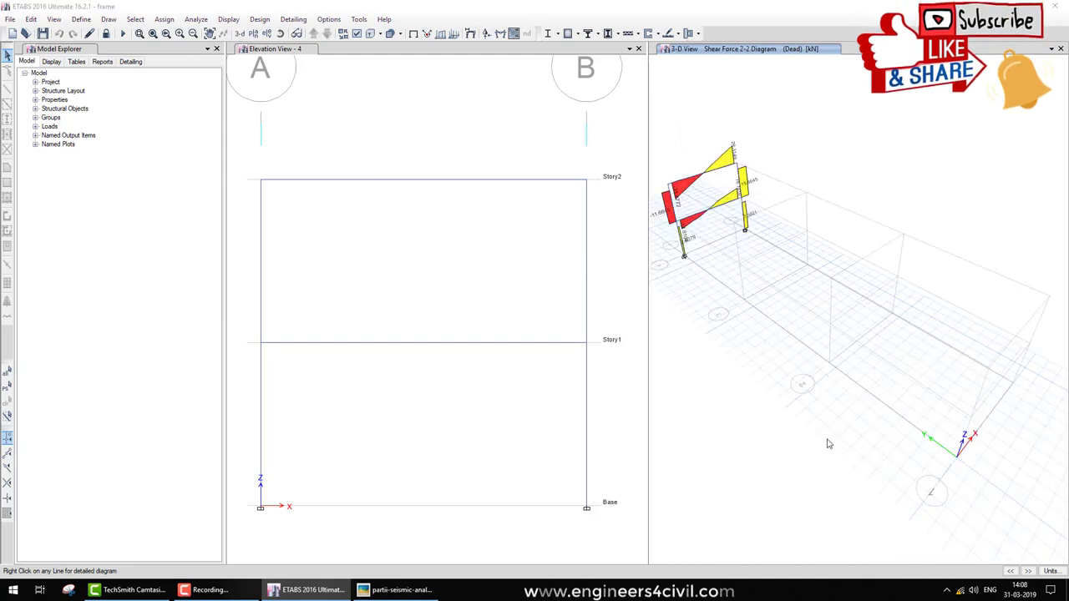
left_click_drag(800, 386, 936, 296)
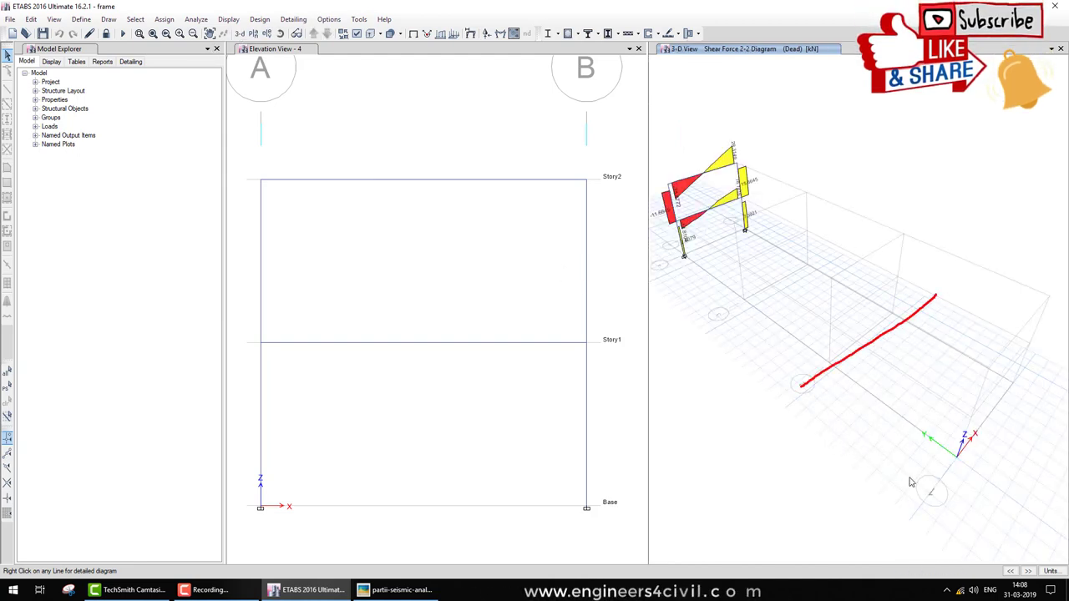
left_click_drag(912, 492, 1067, 334)
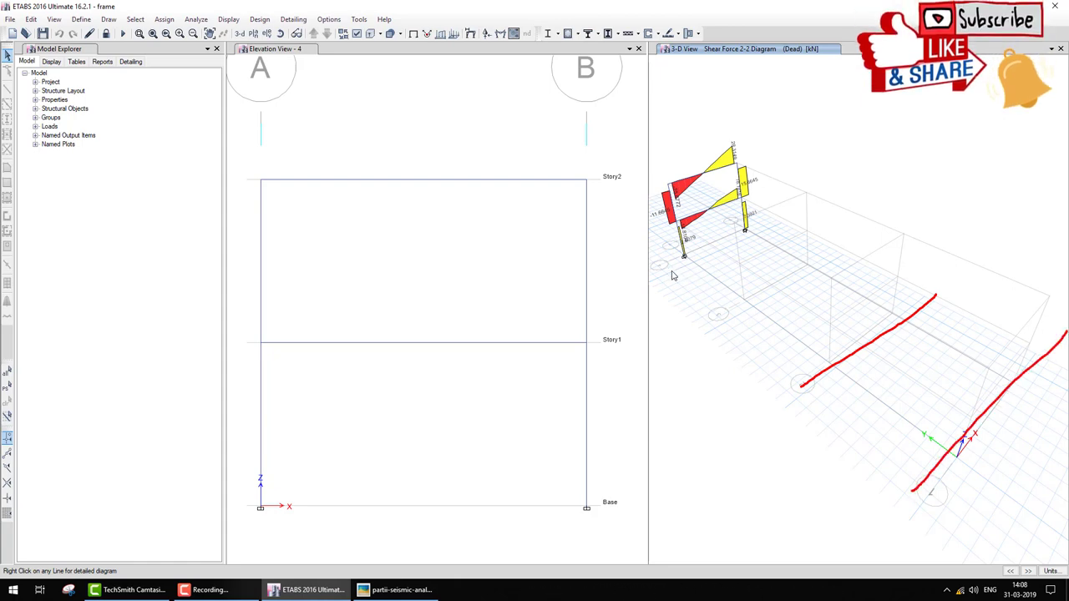
left_click_drag(657, 269, 674, 262)
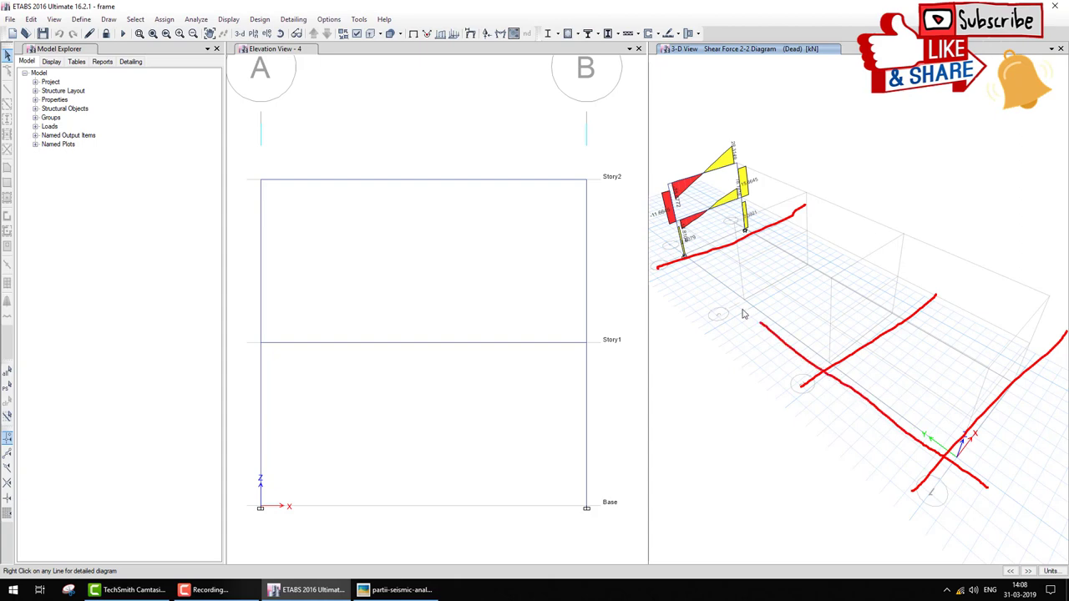
left_click_drag(661, 251, 659, 241)
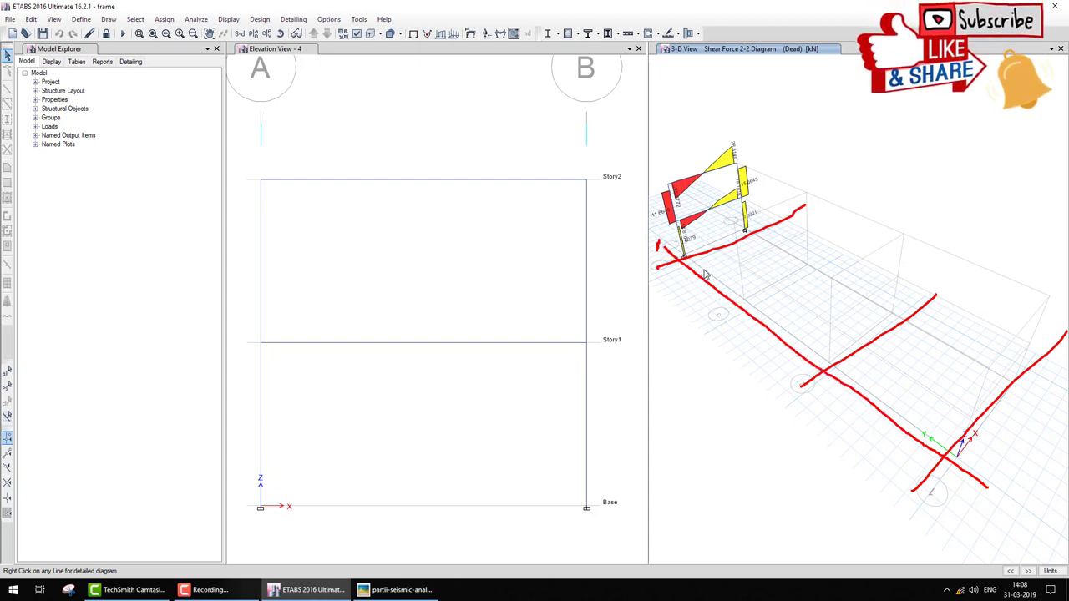
key("Escape")
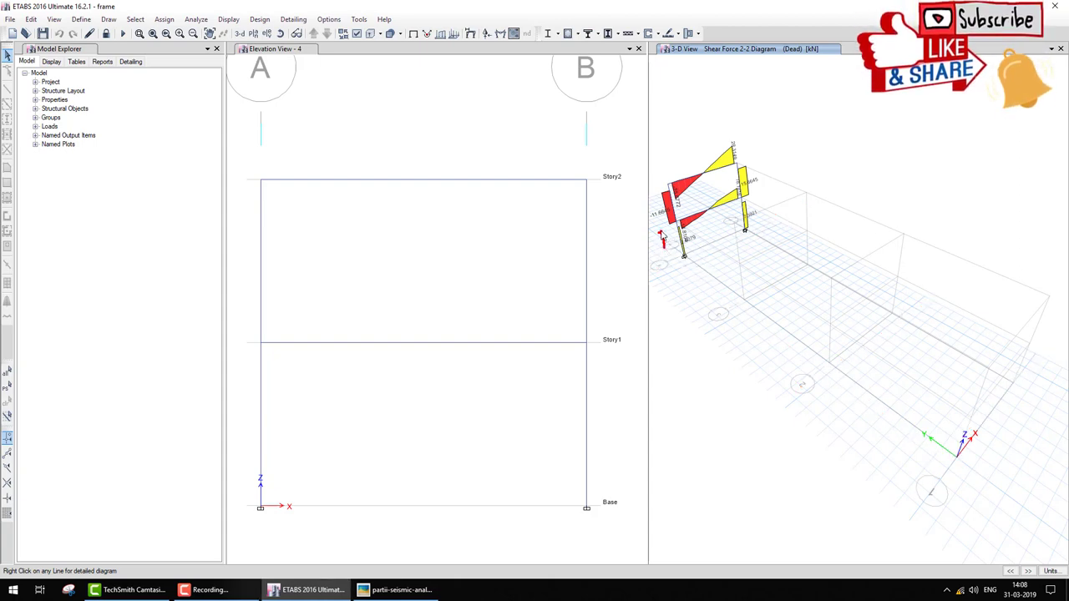
mouse_move(664, 249)
left_mouse_down()
mouse_move(788, 322)
mouse_move(892, 407)
left_mouse_up()
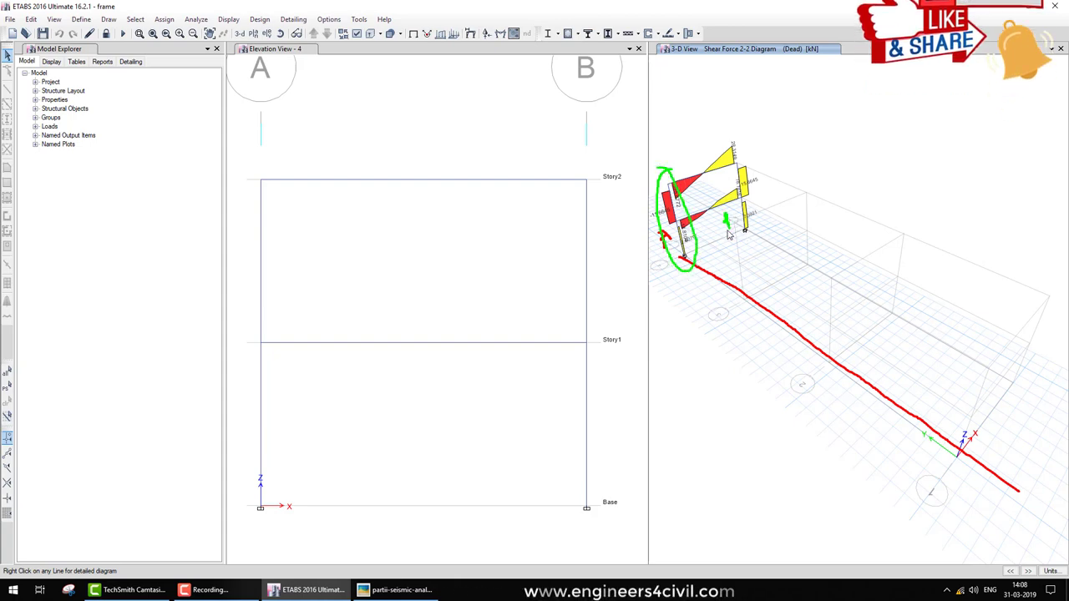
left_click_drag(726, 218, 724, 227)
mouse_move(706, 104)
left_mouse_down()
mouse_move(772, 184)
mouse_move(725, 209)
left_mouse_up()
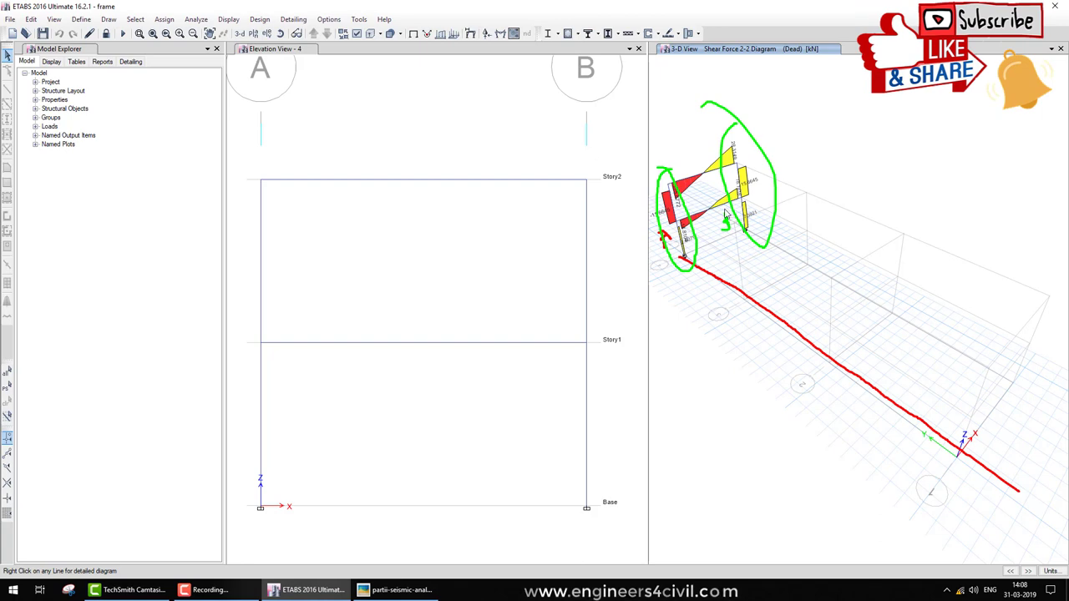
key("Escape")
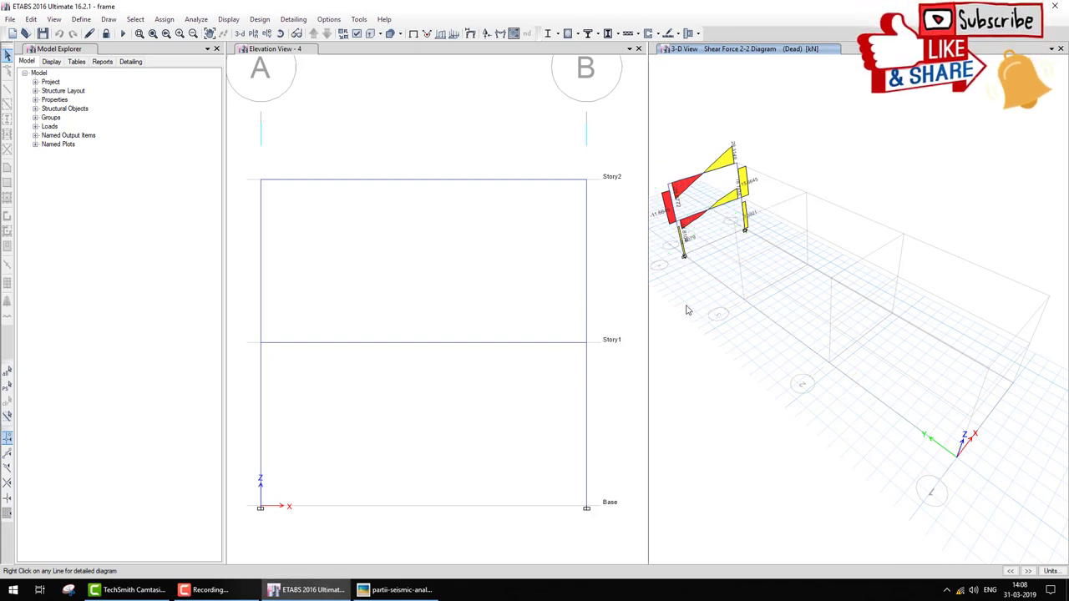
left_click_drag(670, 293, 680, 319)
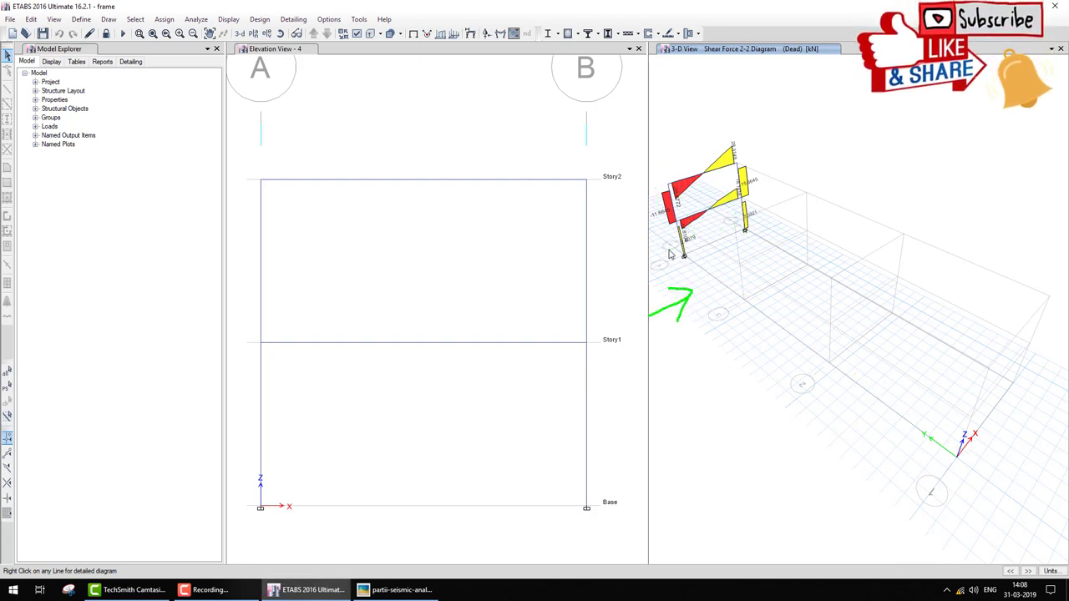
mouse_move(721, 260)
left_mouse_down()
mouse_move(740, 248)
mouse_move(740, 258)
left_mouse_up()
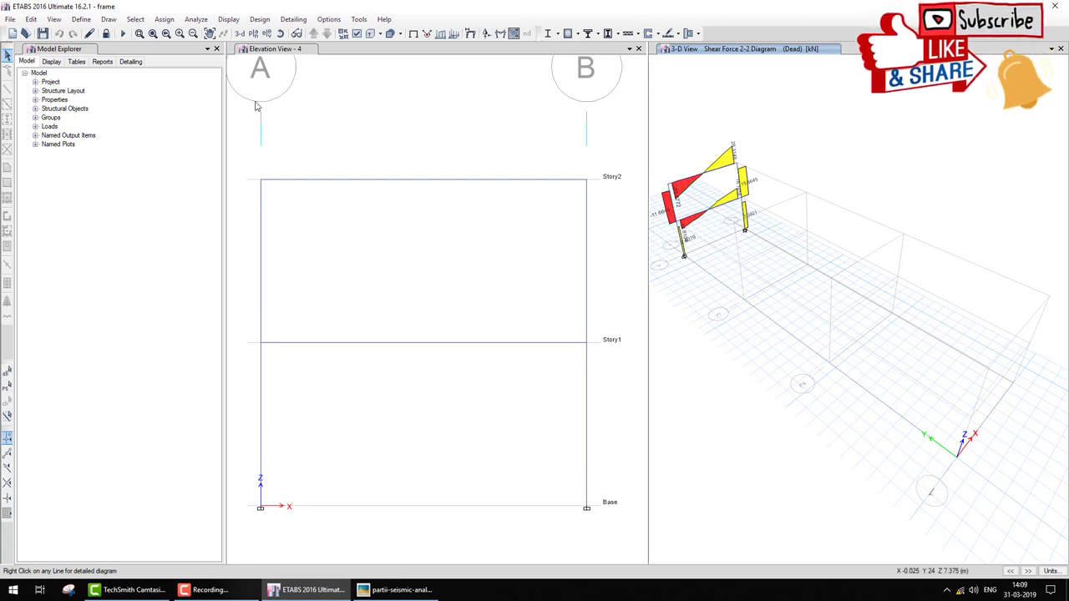
left_click(264, 37)
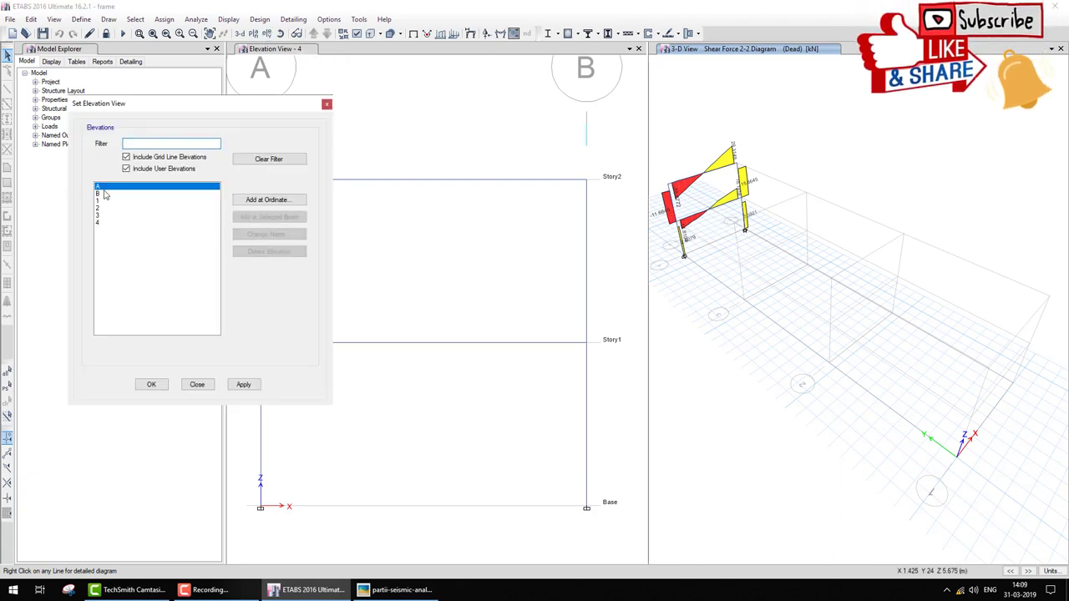
left_click(152, 385)
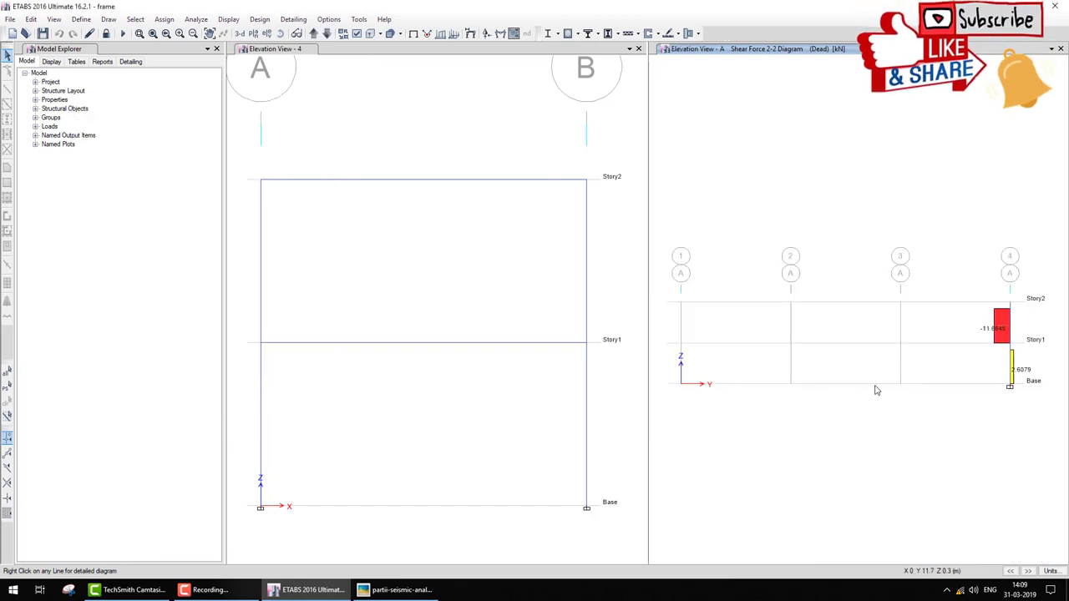
scroll(780, 289, "up", 5)
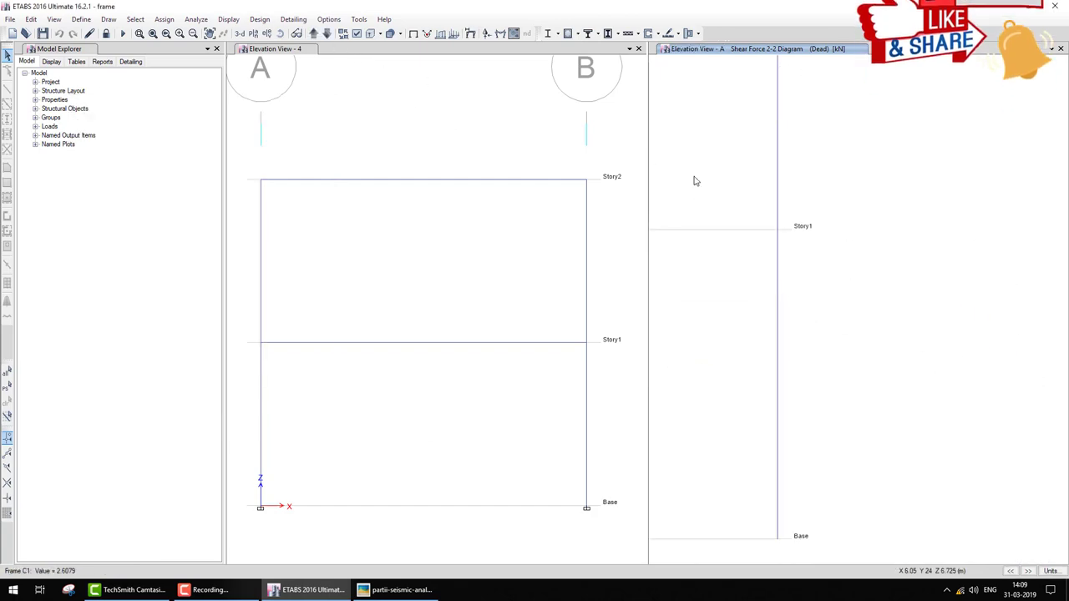
scroll(694, 179, "down", 5)
left_click(266, 35)
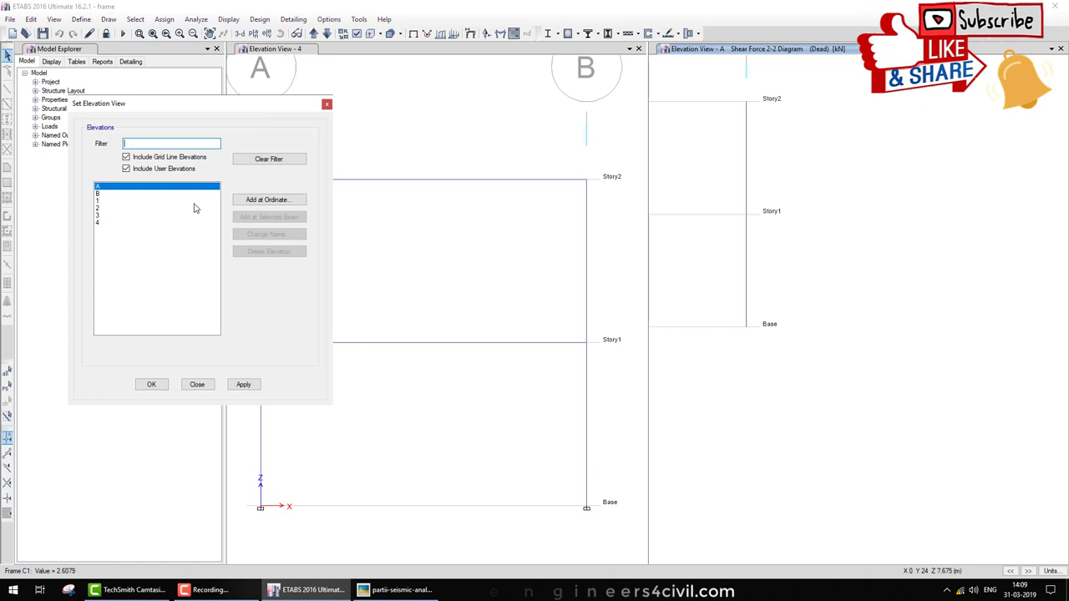
left_click(101, 194)
left_click(152, 384)
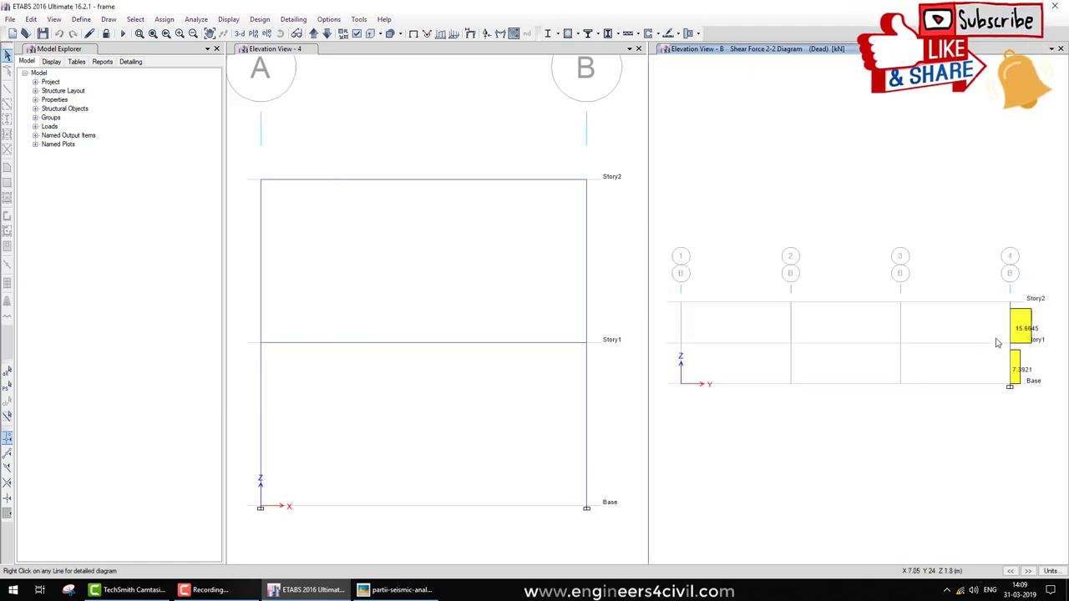
key("ctrl+shift+F3")
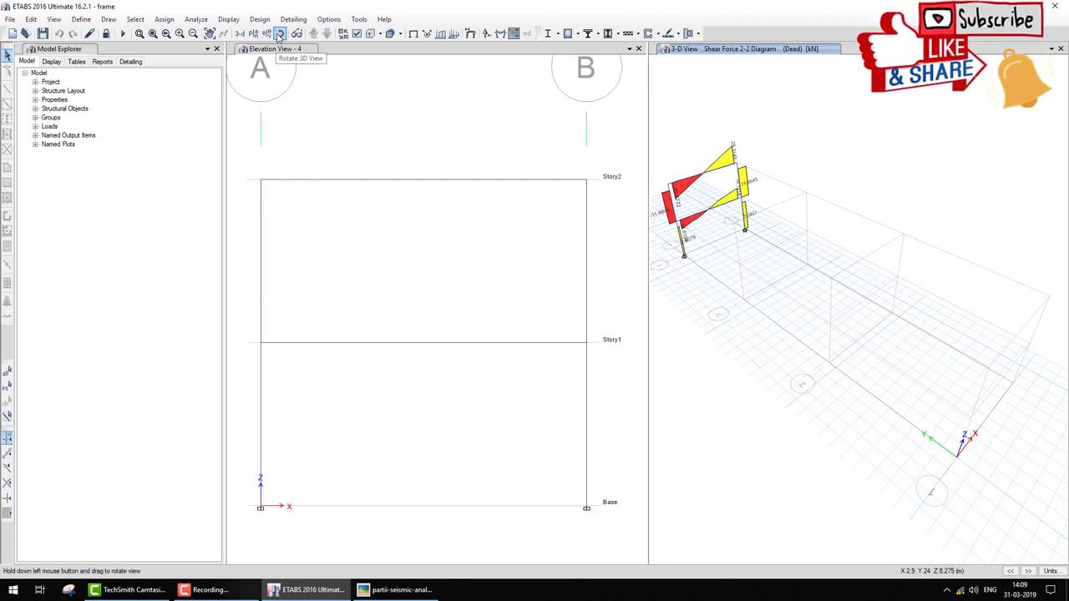
Switch the 3-D pane to parallel projection and show the Dead shear diagram on elevation A
left_click(456, 92)
left_click(712, 99)
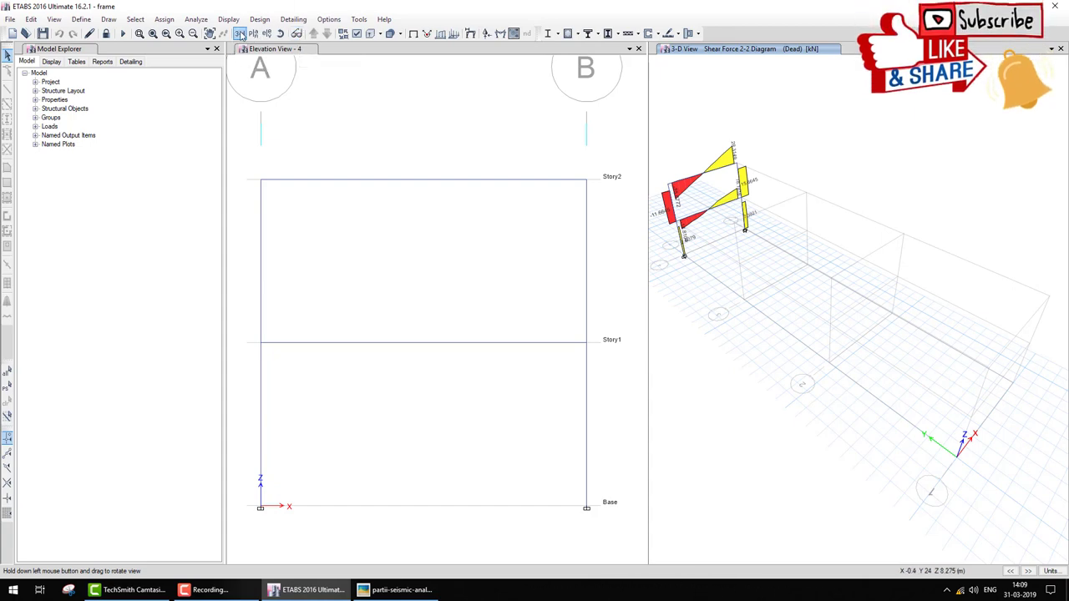
left_click(295, 34)
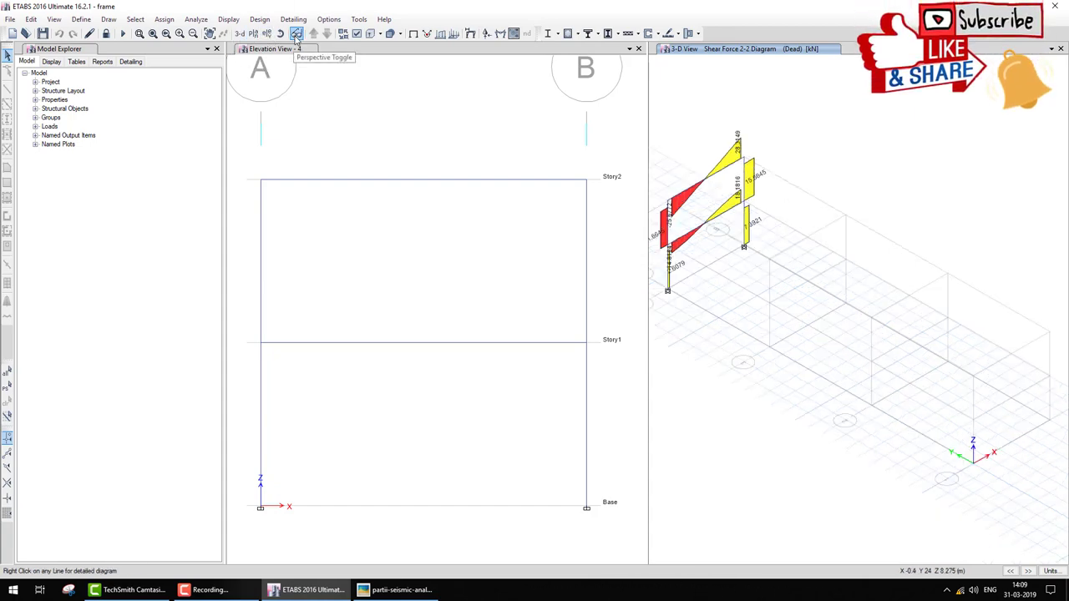
left_click(266, 33)
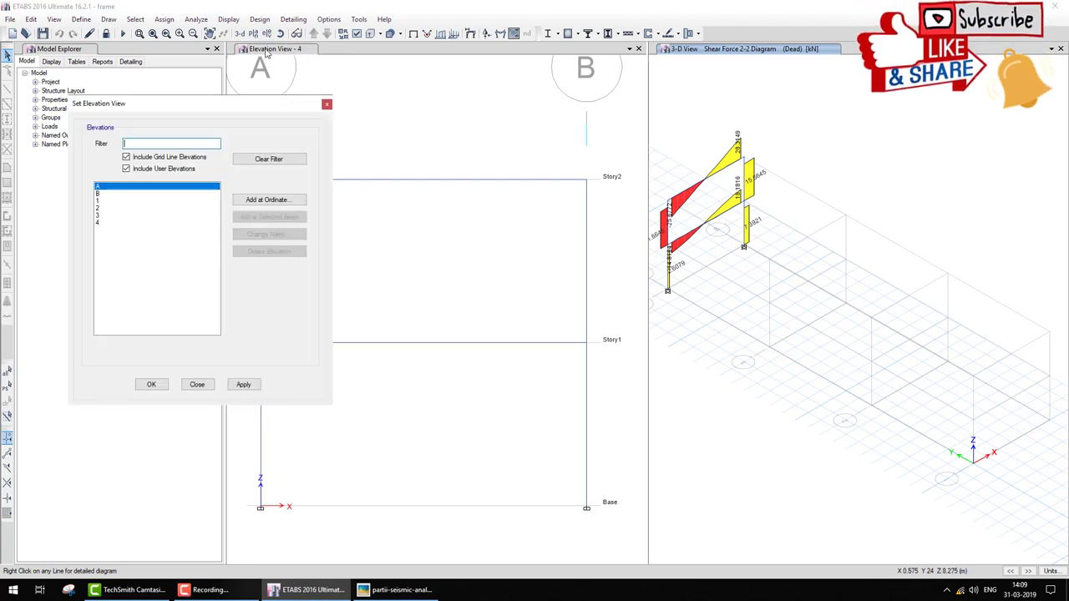
left_click(326, 105)
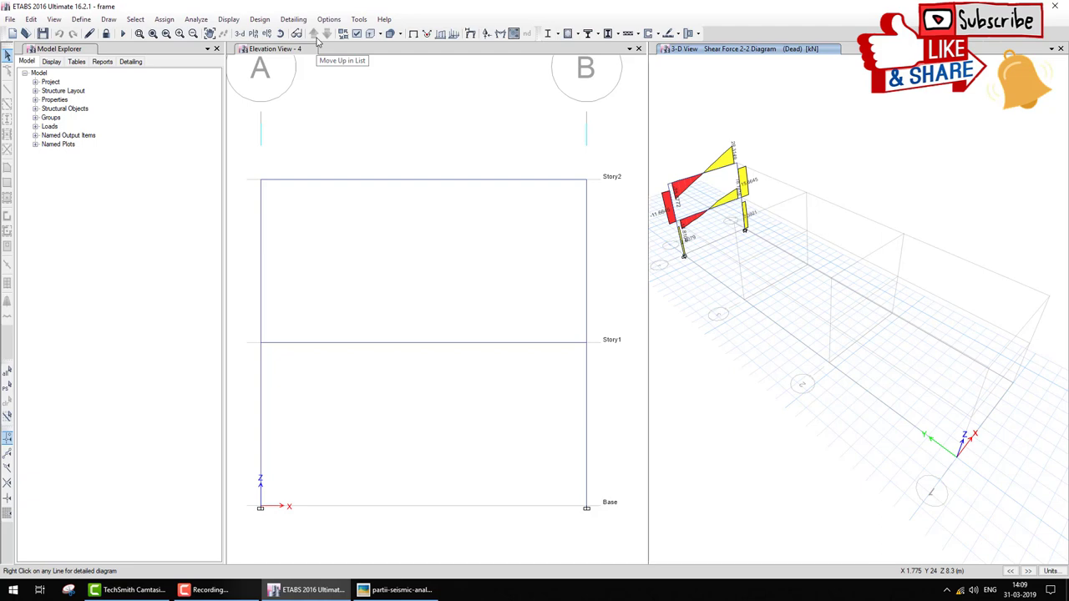
left_click(266, 33)
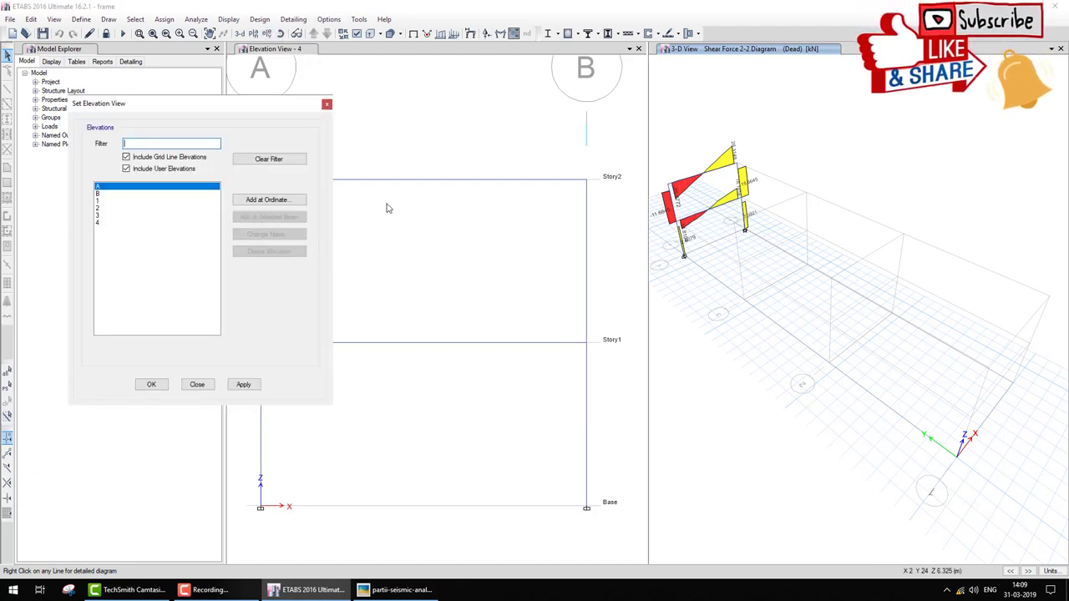
left_click(152, 385)
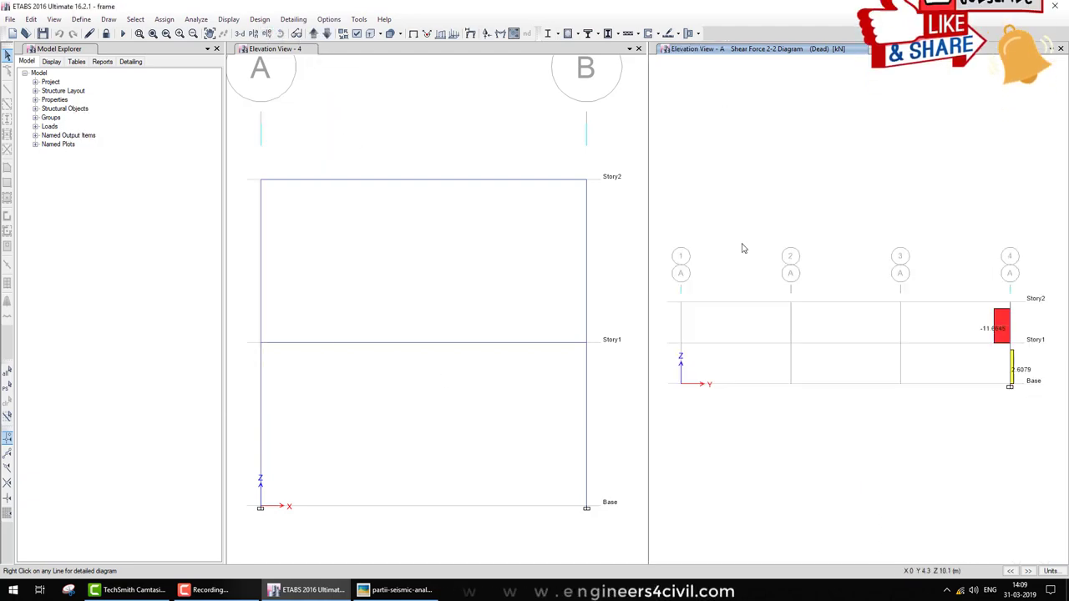
Step through elevations 4, B and 3, then return to the 3-D Dead shear diagram
left_click(328, 35)
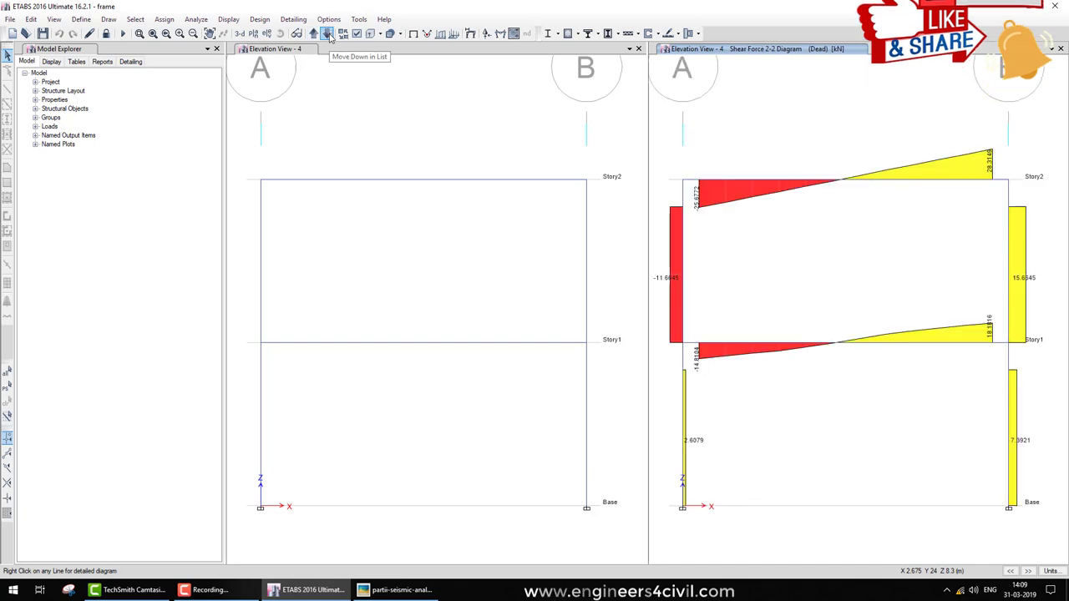
left_click(330, 36)
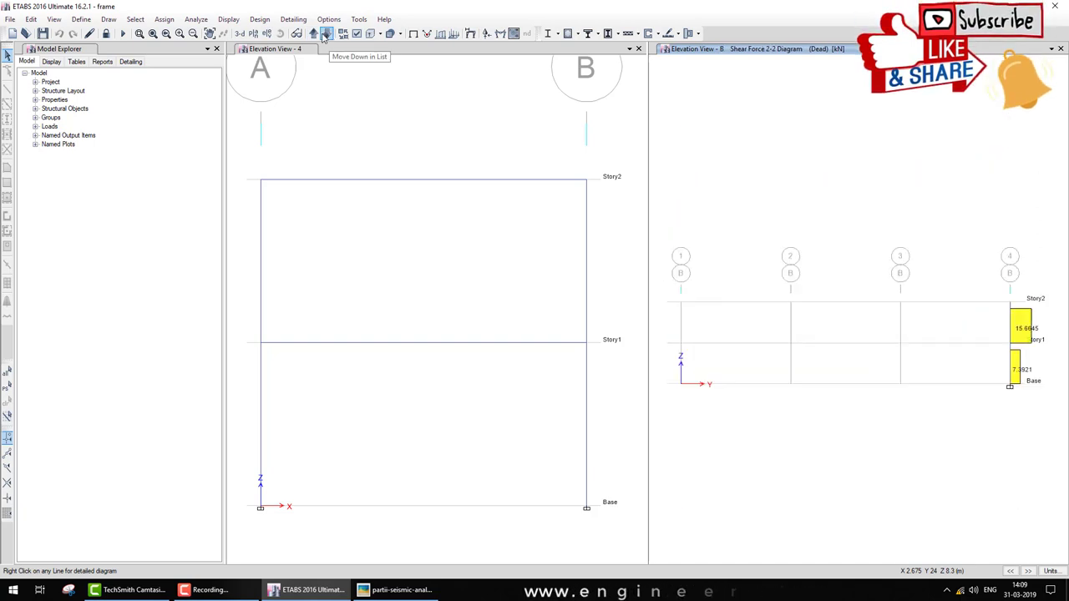
left_click(314, 36)
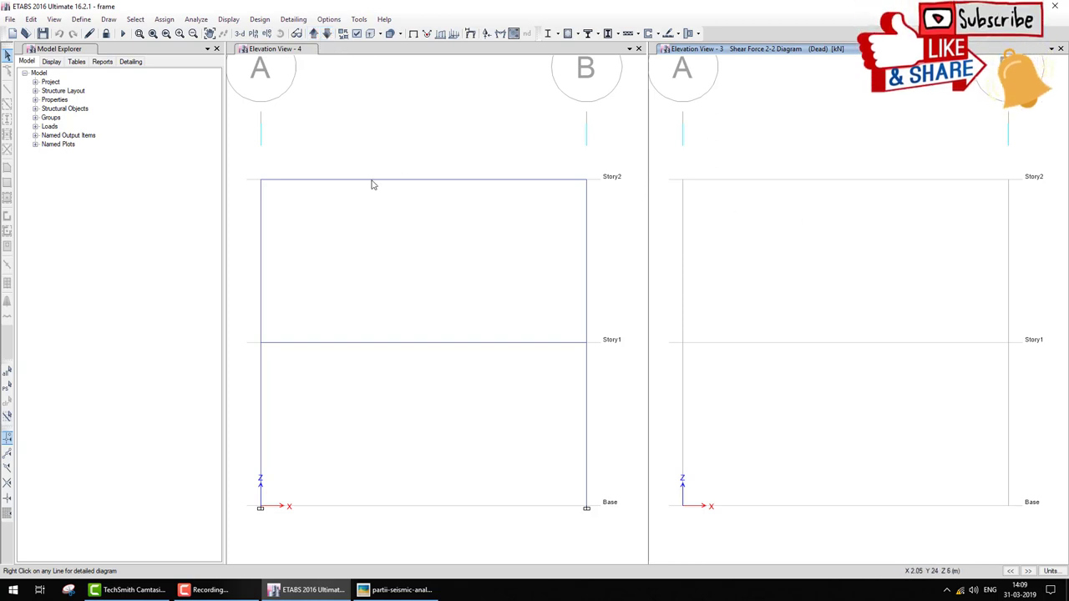
left_click(240, 33)
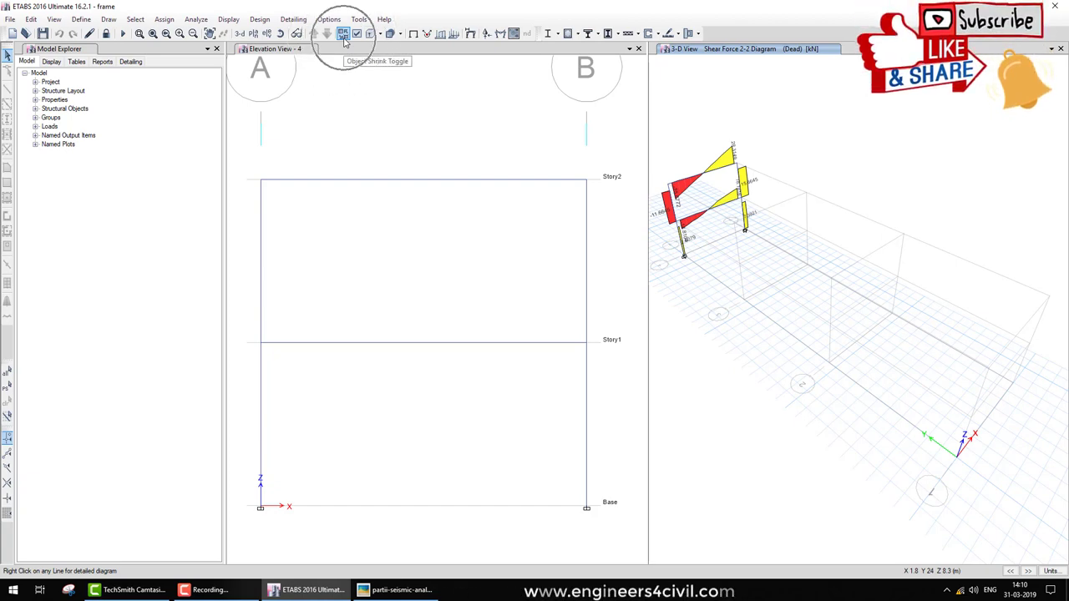
Toggle Object Shrink and Extruded View on and off, keeping the 3-D Dead shear diagram
left_click(344, 35)
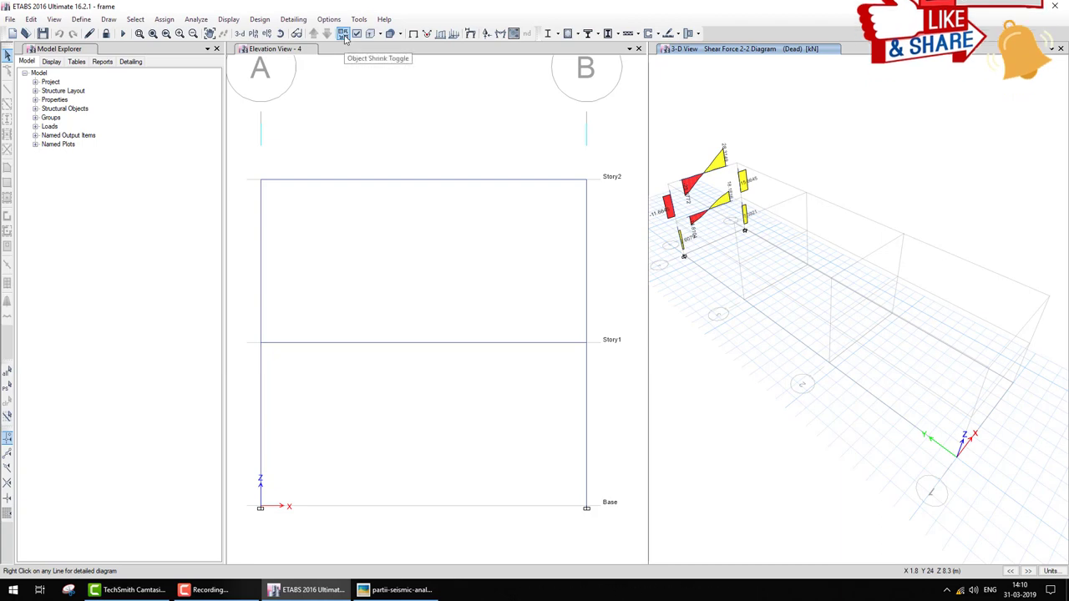
left_click(343, 35)
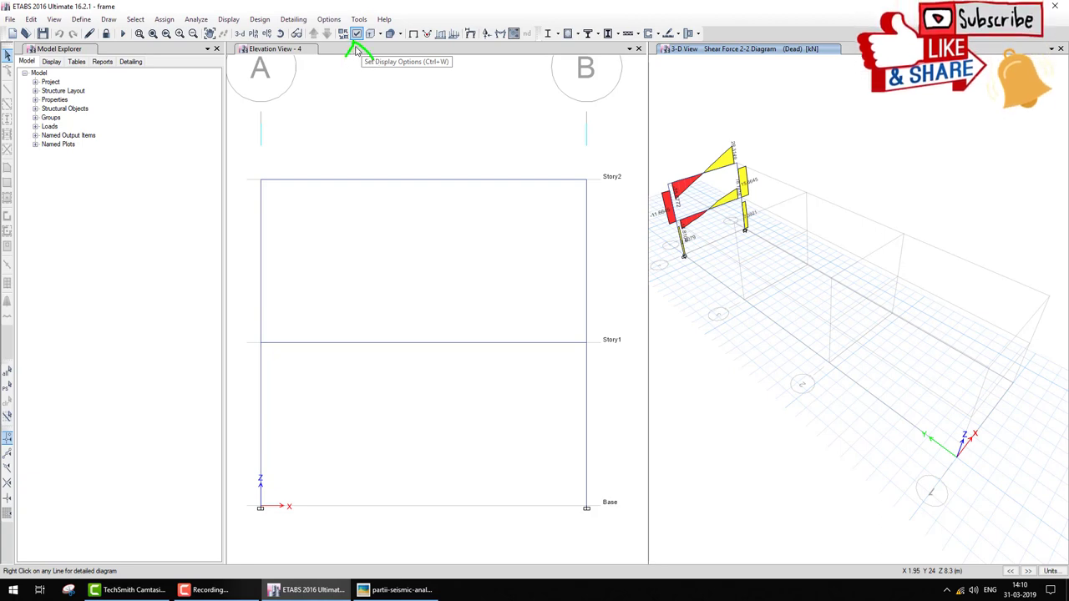
left_click_drag(357, 43, 358, 127)
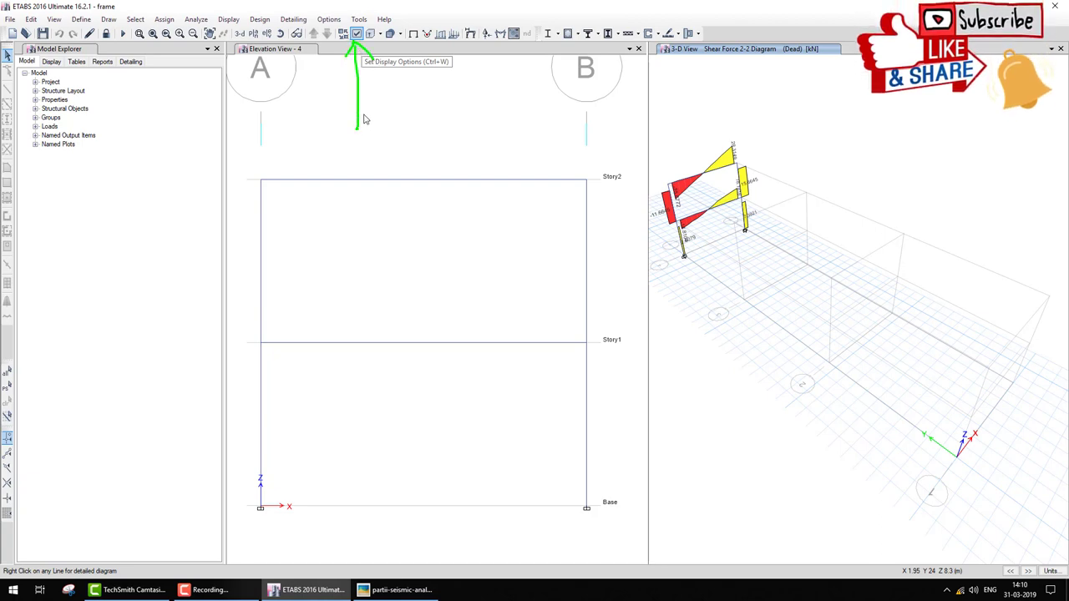
left_click(372, 38)
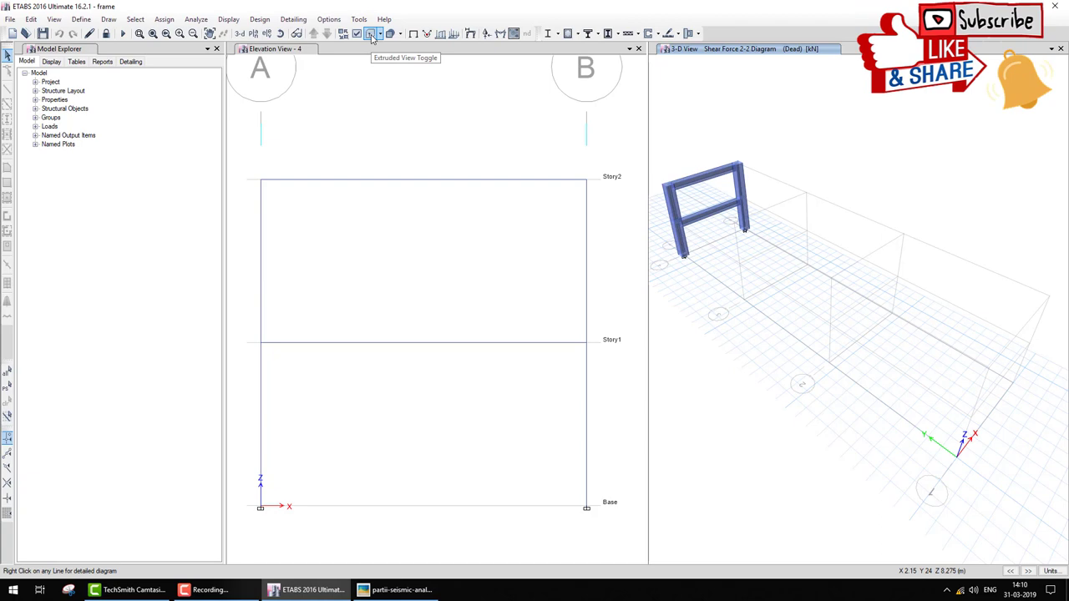
left_click(372, 38)
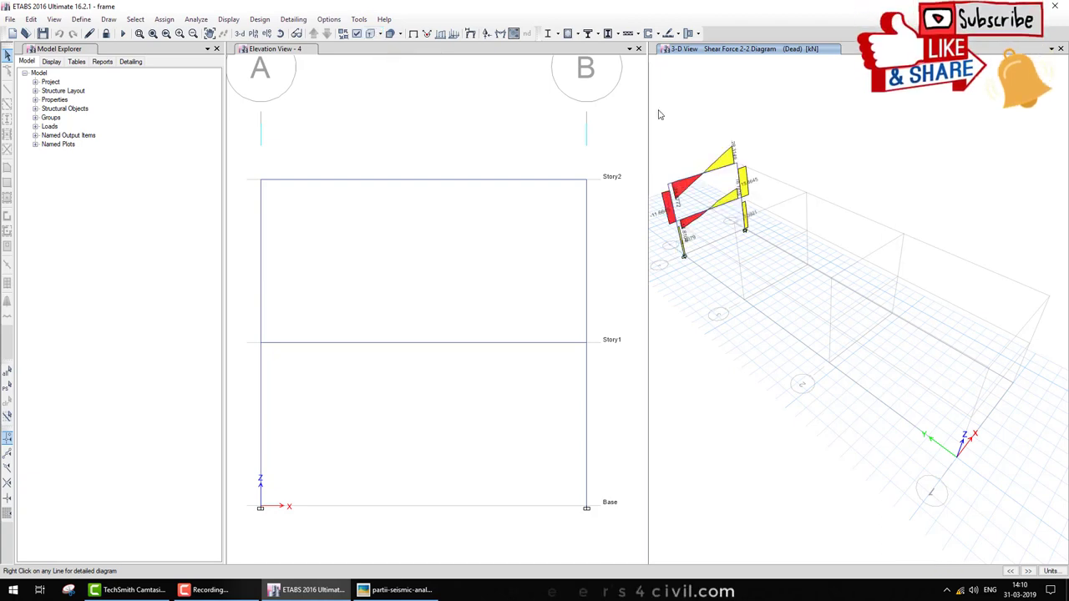
left_click(639, 48)
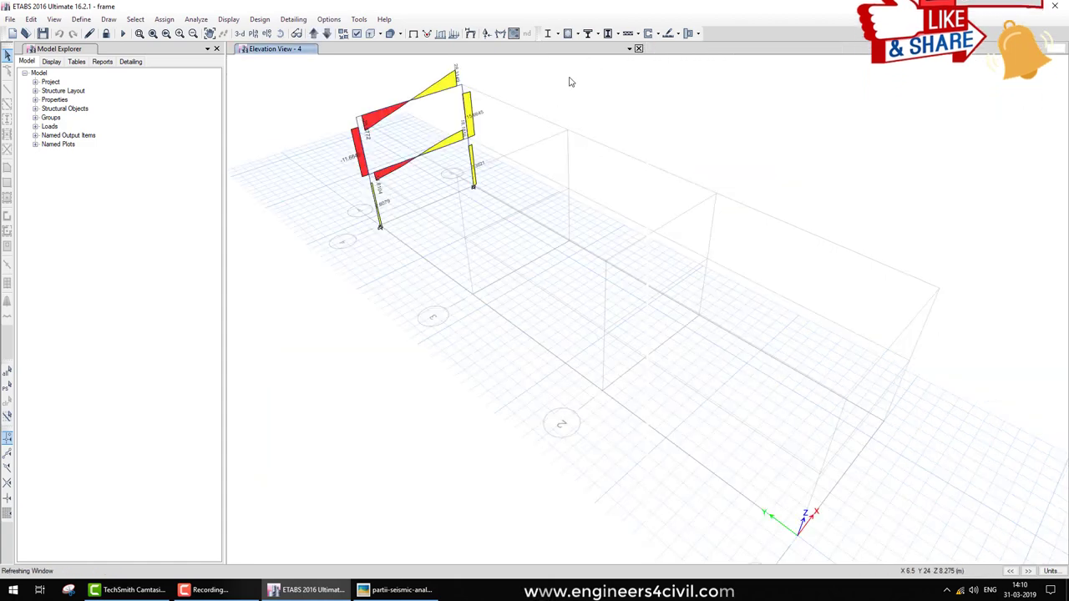
scroll(428, 270, "up", 5)
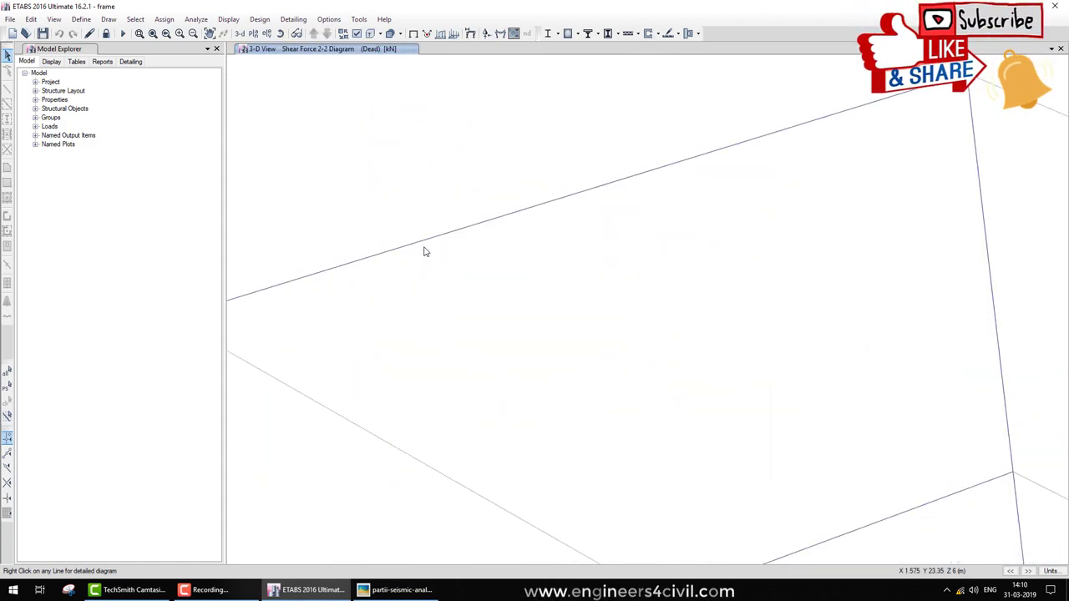
scroll(425, 251, "down", 3)
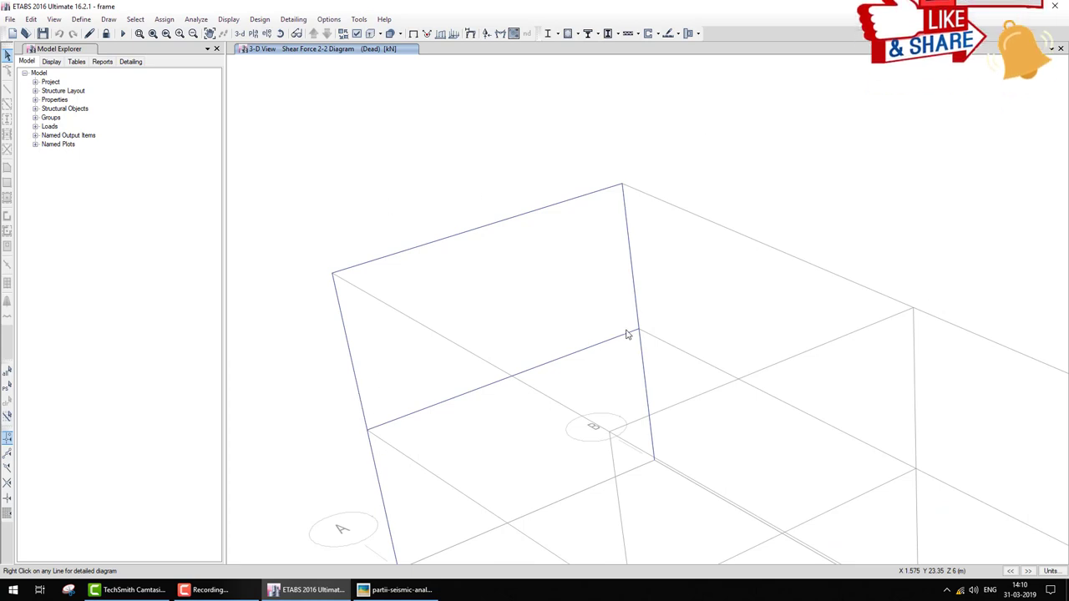
left_click(376, 38)
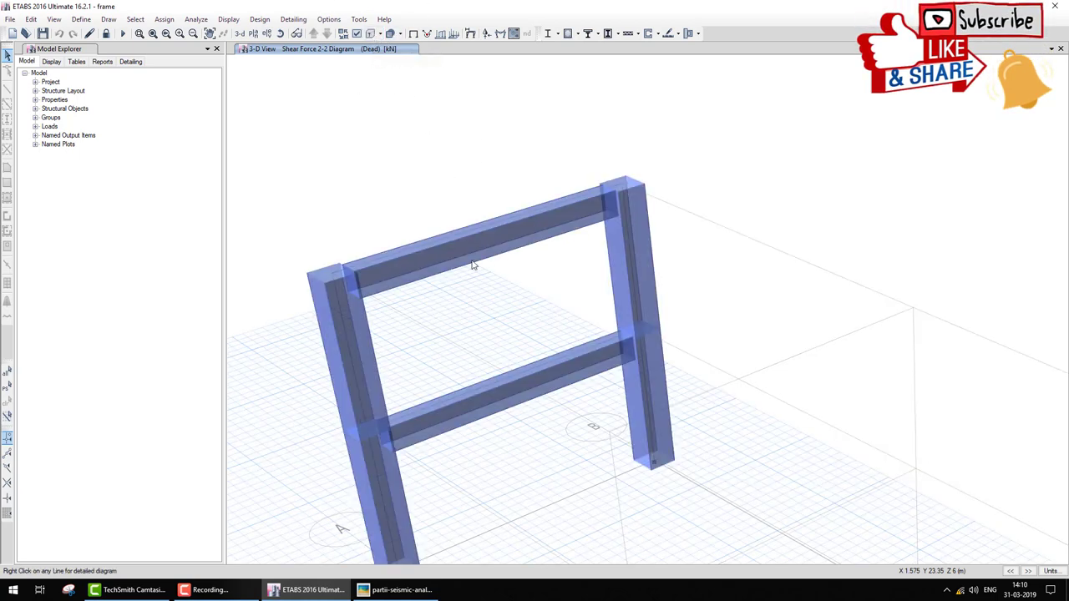
scroll(505, 324, "up", 3)
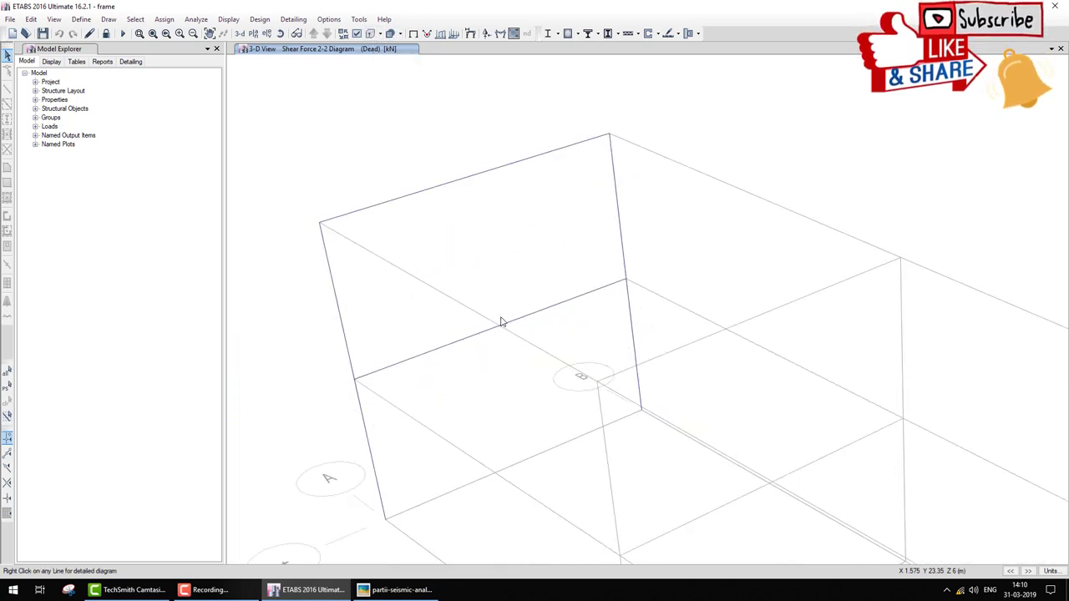
left_click(374, 37)
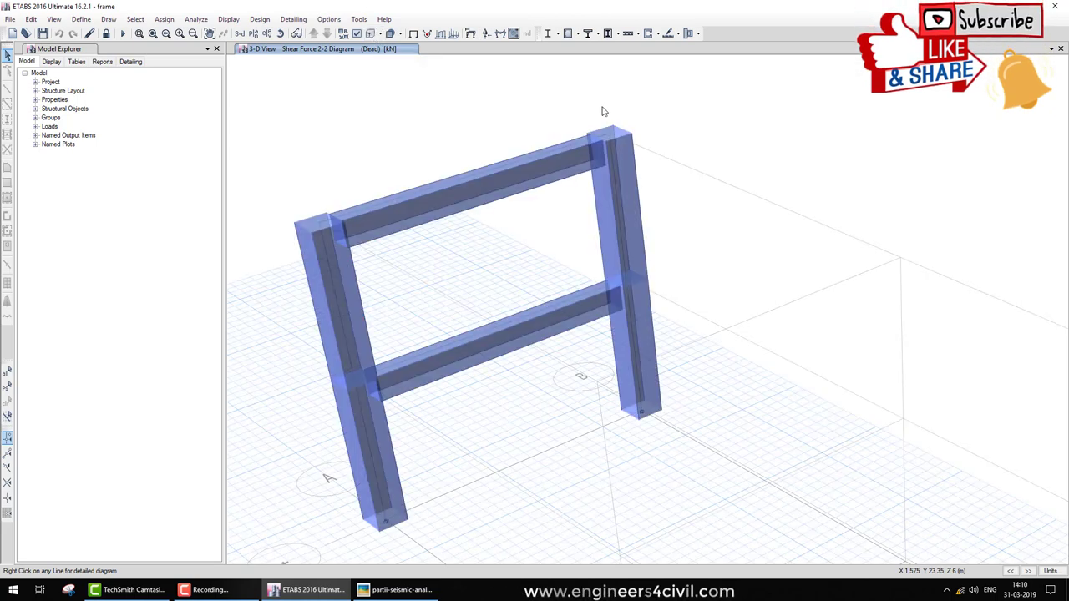
left_click(373, 37)
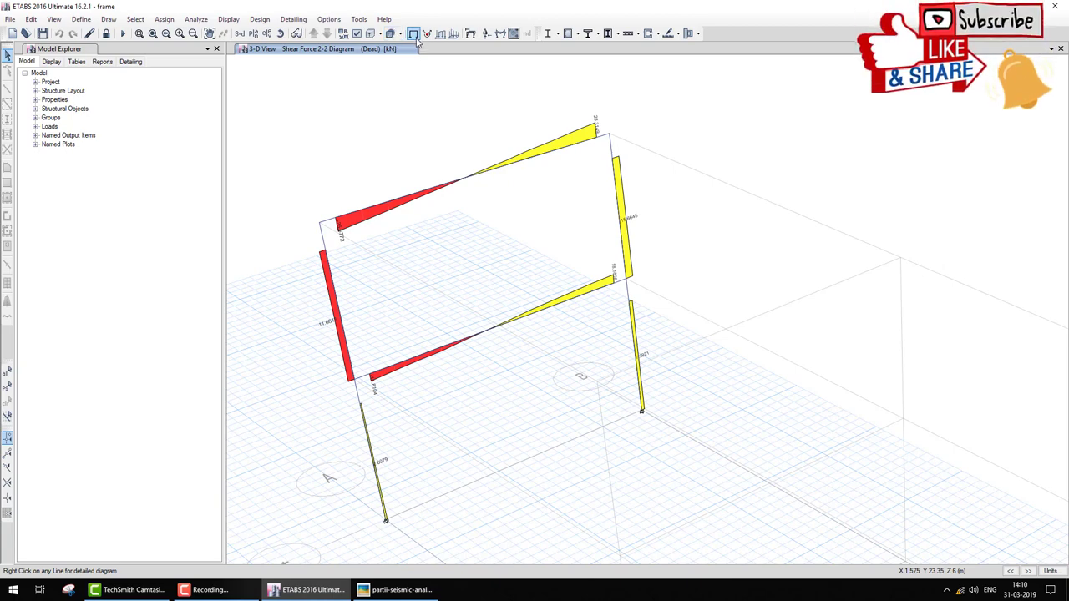
Preview the Dead-case deformed shape, then return to the undeformed frame
left_click(500, 34)
left_click(654, 152)
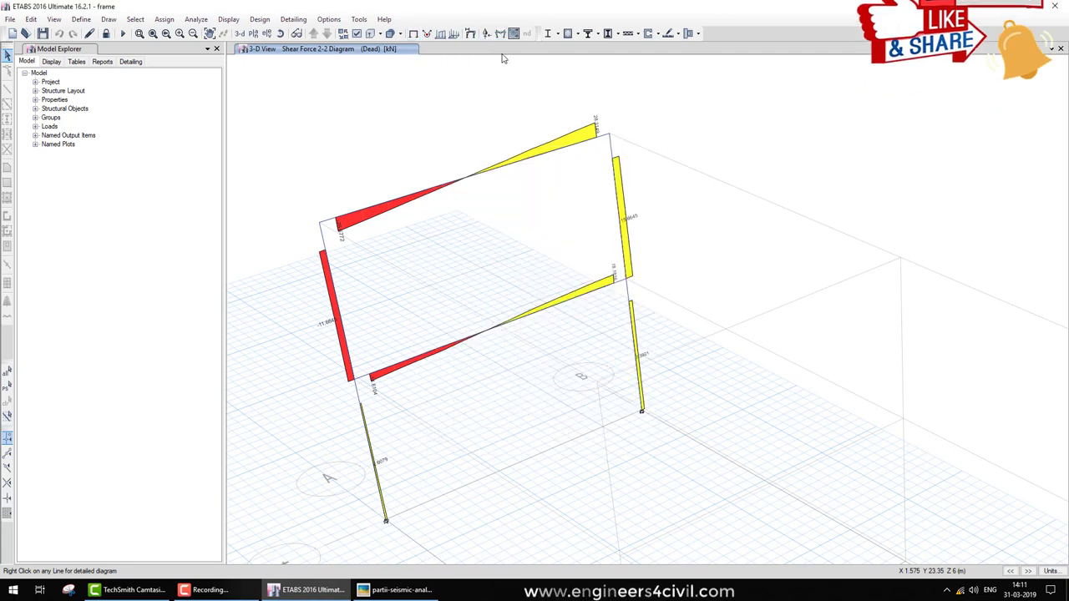
left_click(487, 33)
left_click(477, 446)
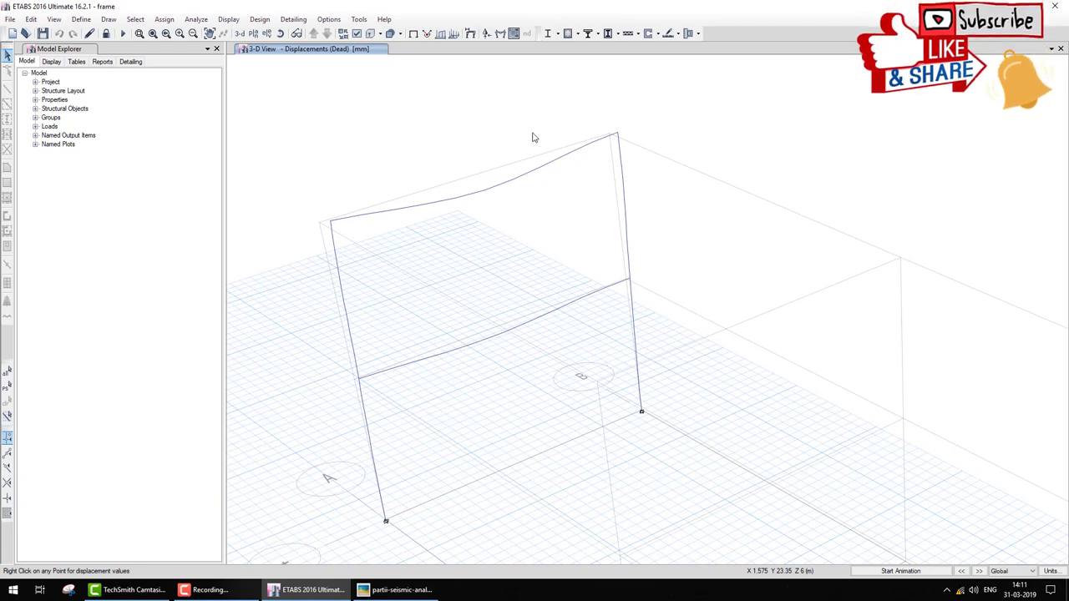
left_click(412, 33)
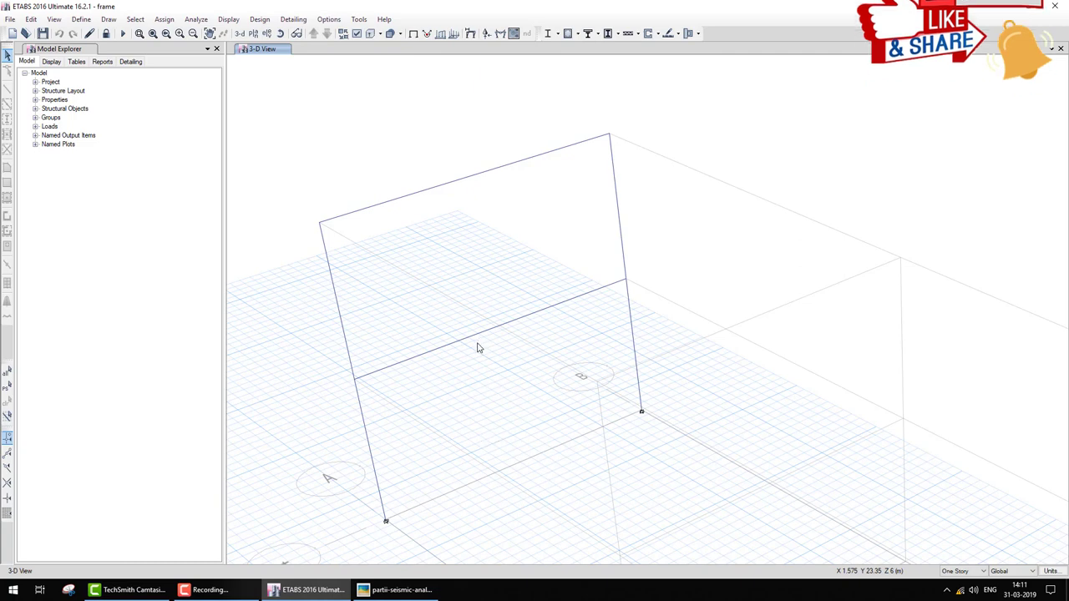
Display the Dead joint loads and Dead span loads on the beams
left_click(427, 33)
left_click(486, 420)
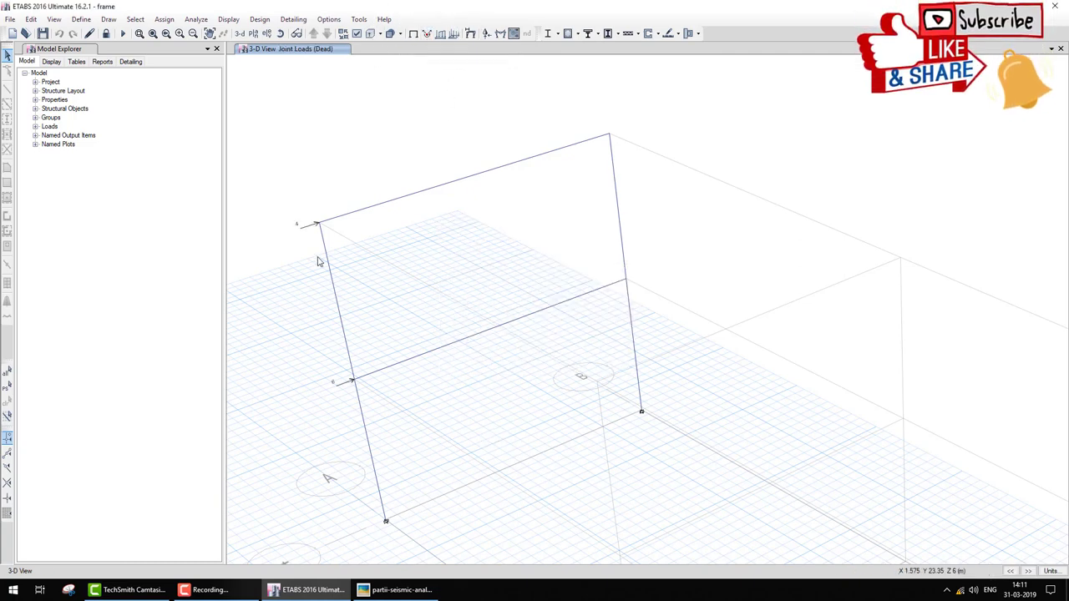
left_click(441, 33)
left_click(487, 386)
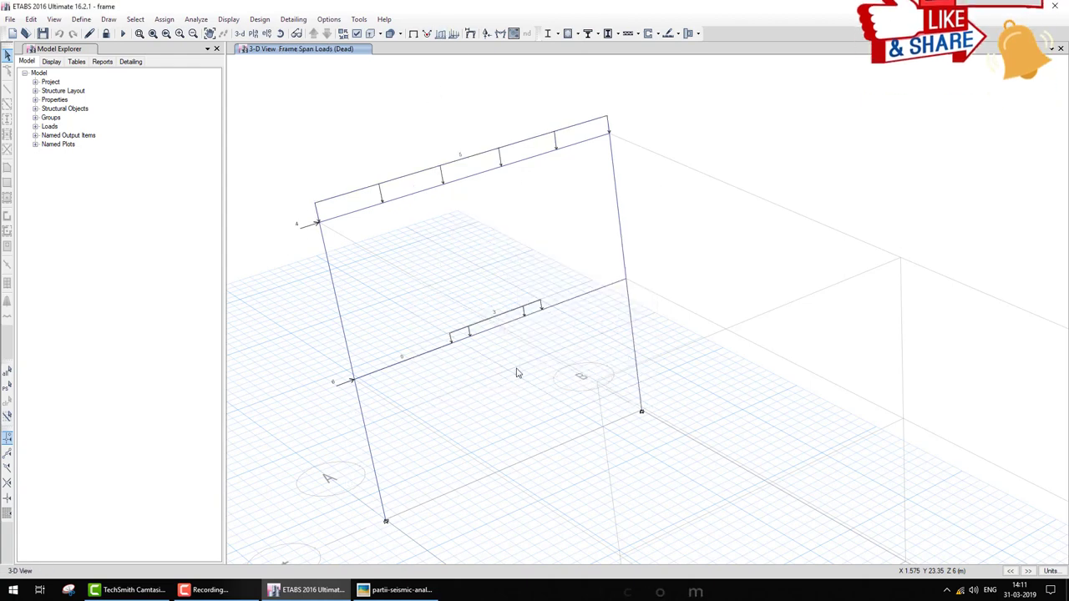
left_click(454, 33)
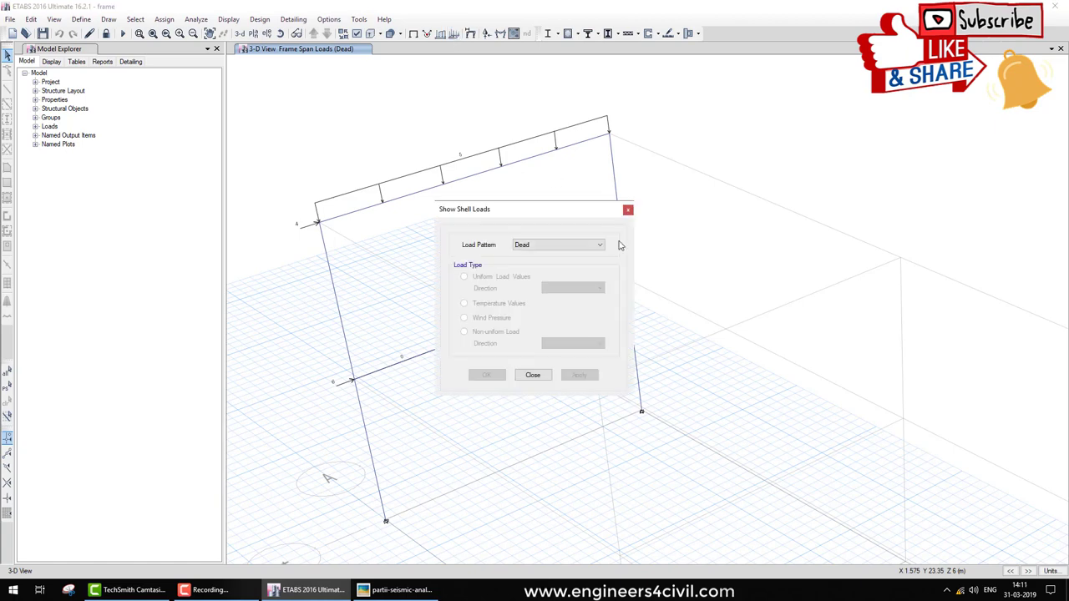
left_click(531, 375)
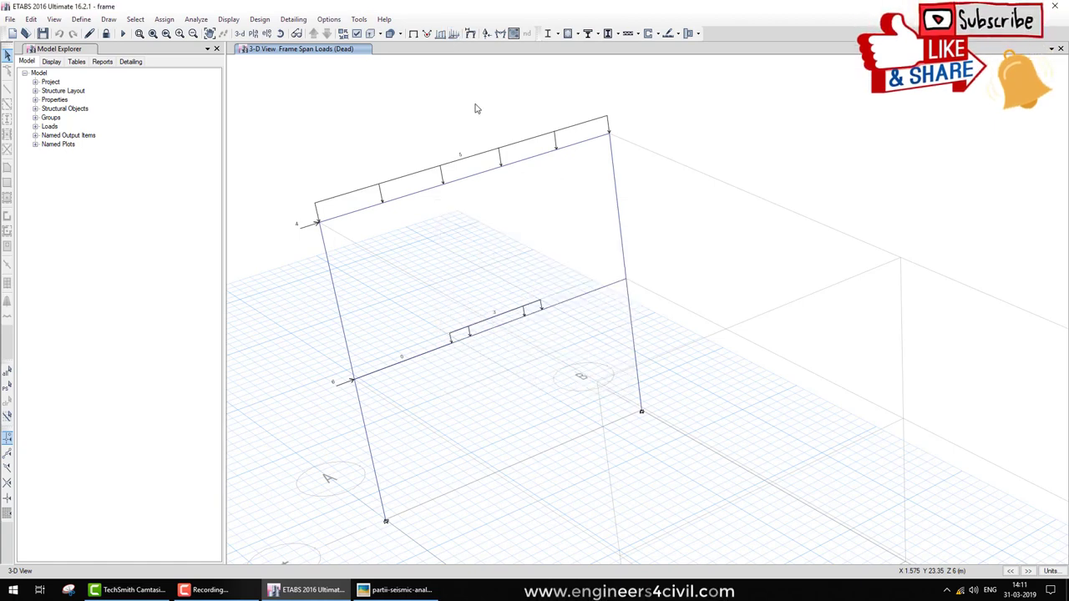
left_click(487, 34)
Show the Dead deformed shape and Fz support reactions, then the Dead Shear 2-2 diagram
left_click(481, 446)
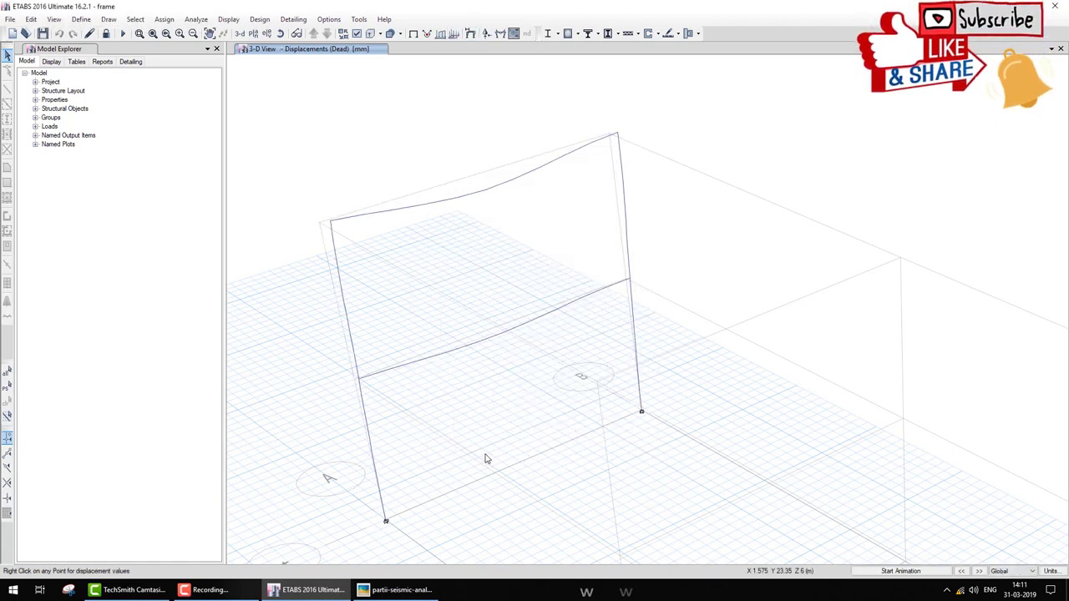
left_click(484, 33)
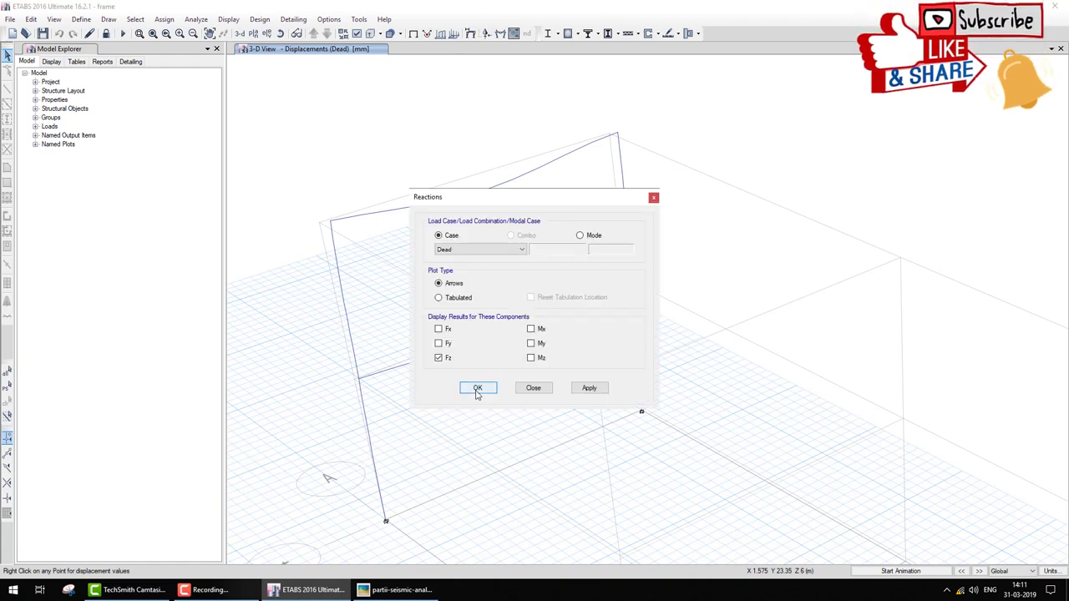
left_click(478, 388)
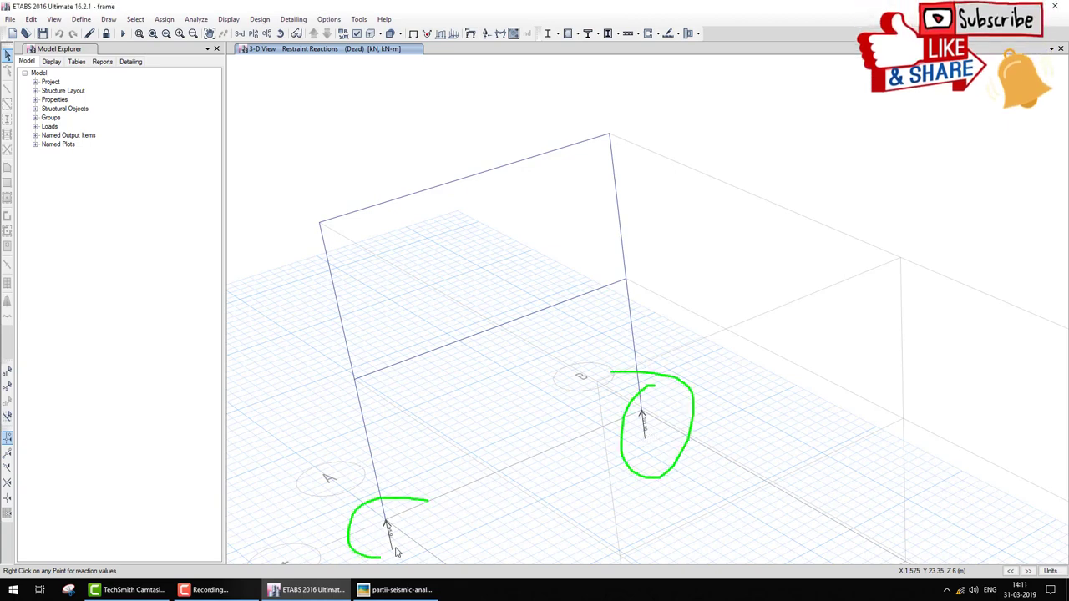
left_click(500, 33)
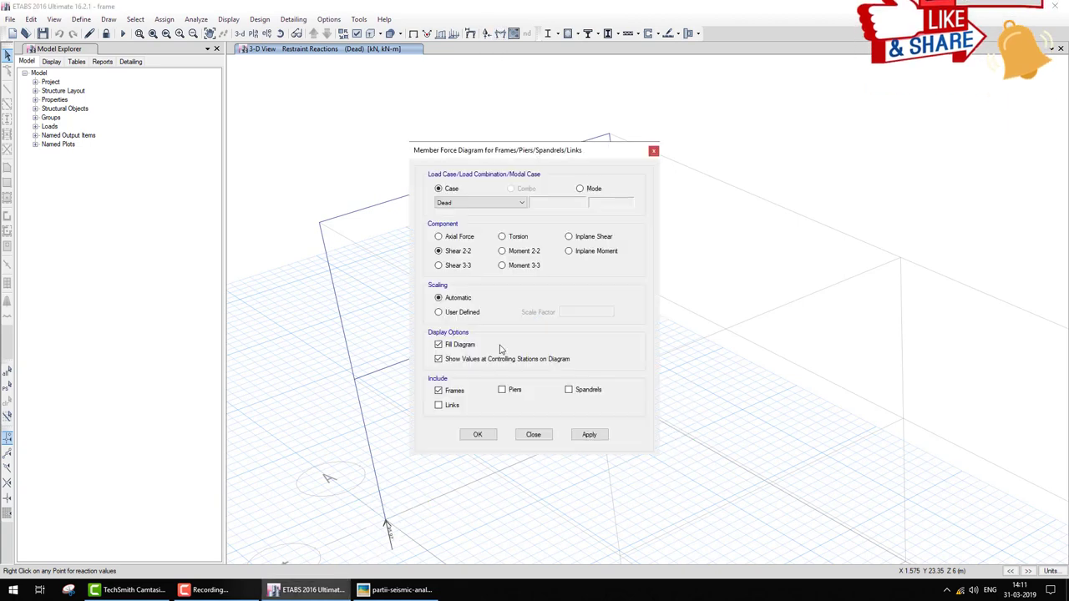
left_click(478, 435)
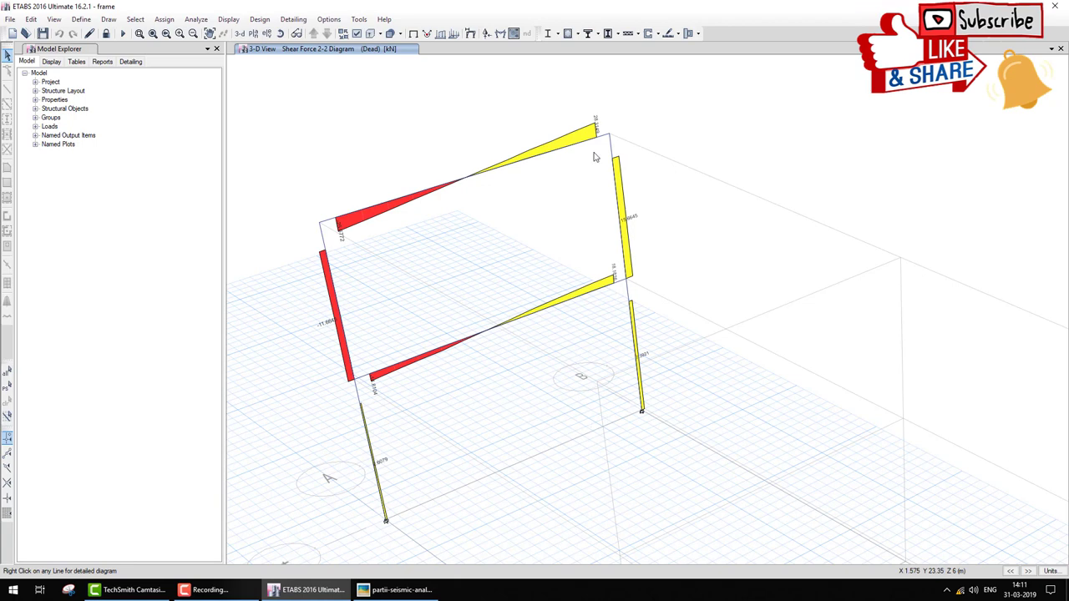